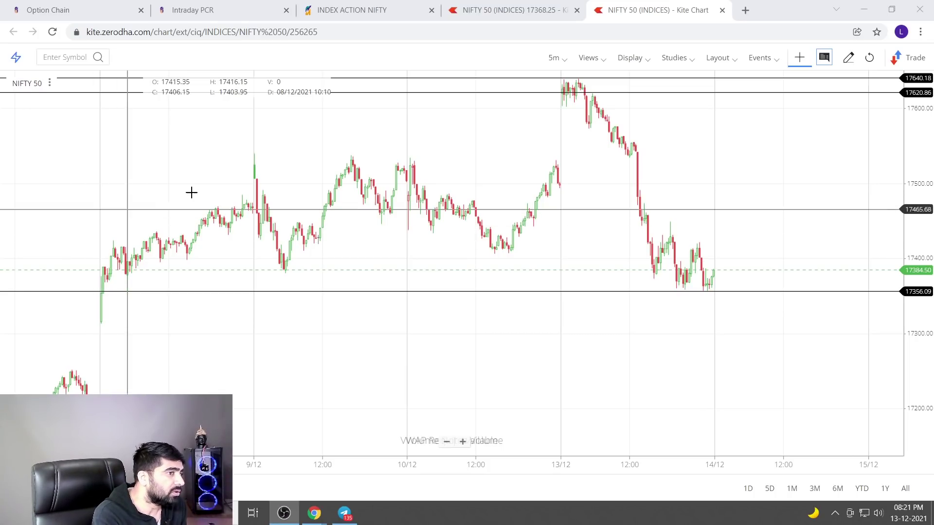
# Step: Zoom into the NIFTY 50 chart and pan until the 13/12 session candles are centered
pyautogui.scroll(3, 440, 230)
pyautogui.scroll(3, 440, 240)
pyautogui.moveTo(439, 239)
pyautogui.mouseDown()
pyautogui.moveTo(598, 287)
pyautogui.moveTo(615, 226)
pyautogui.mouseUp()
# Step: Read the 'update for 13th Dec' levels post in the Info 4 investment Telegram channel, then return to Kite
pyautogui.click(345, 512)
pyautogui.scroll(4, 662, 324)
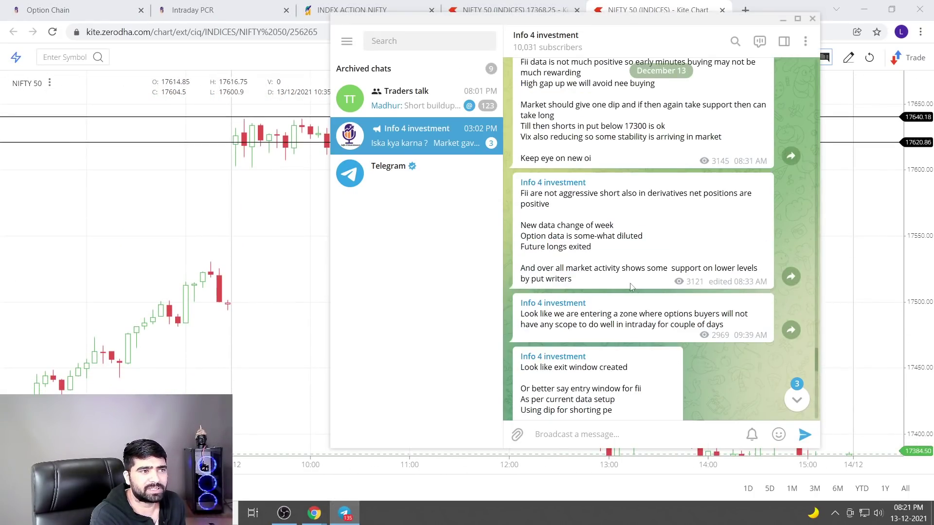
pyautogui.scroll(3, 661, 324)
pyautogui.scroll(3, 661, 324)
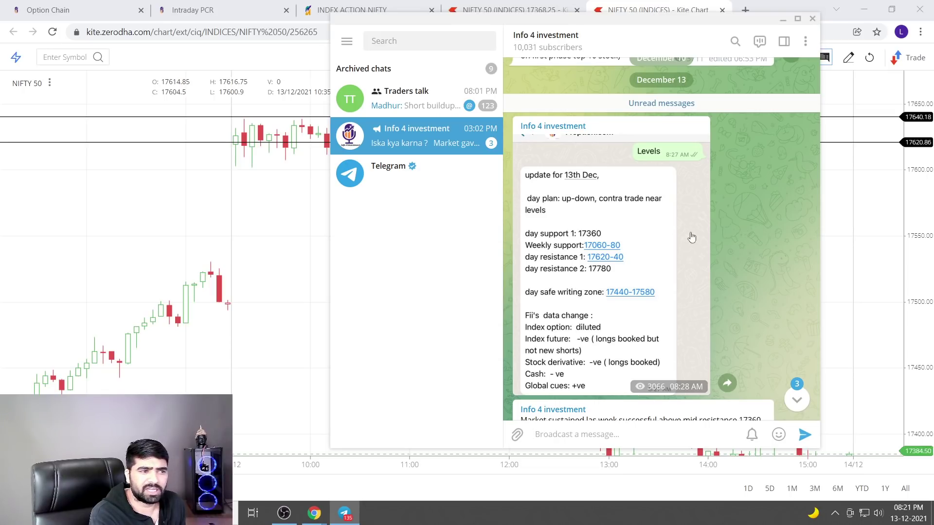
pyautogui.scroll(-1, 690, 236)
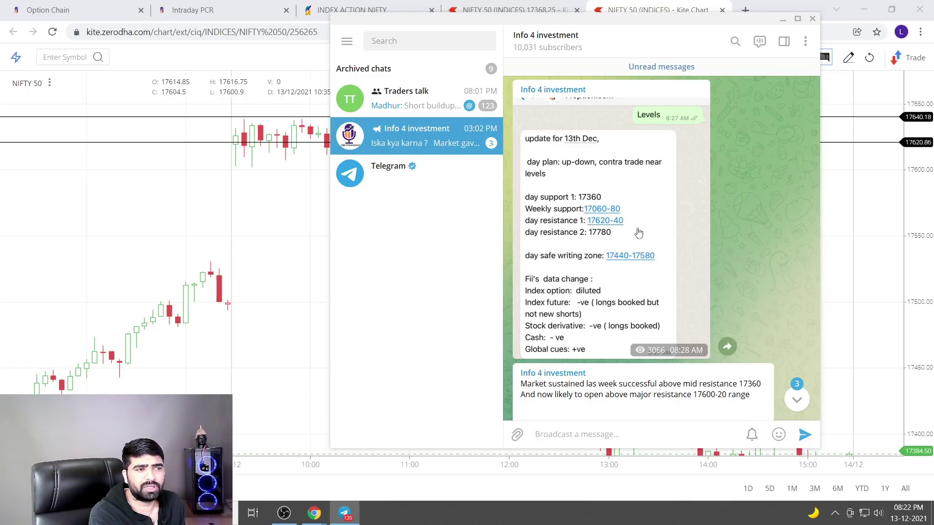
pyautogui.scroll(-1, 642, 236)
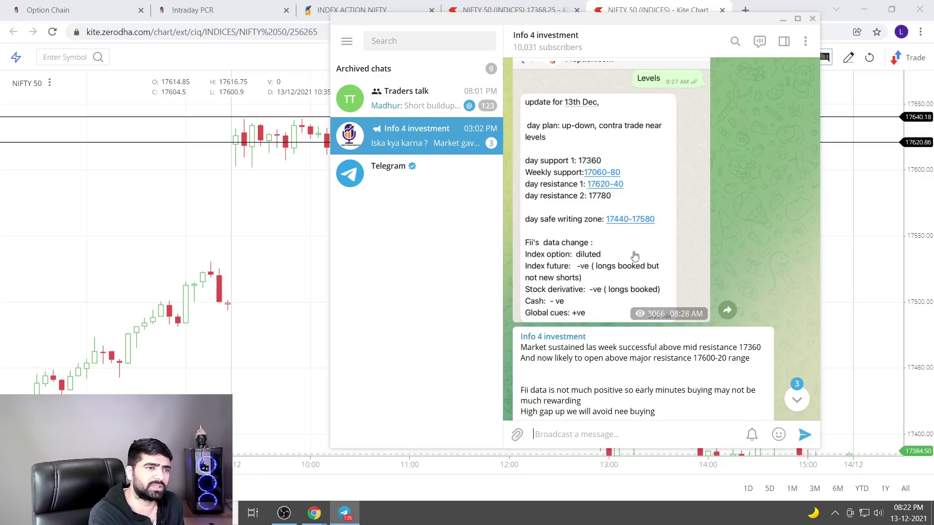
pyautogui.scroll(-1, 640, 214)
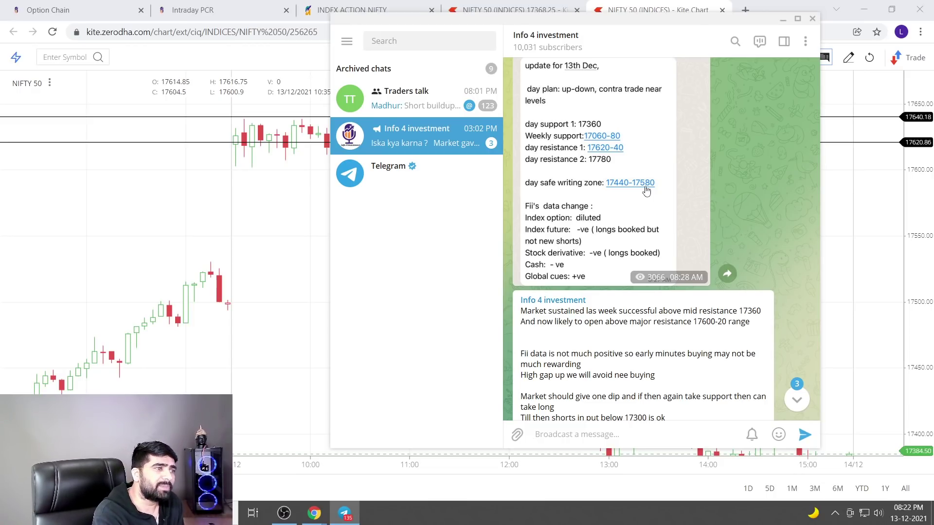
pyautogui.click(266, 193)
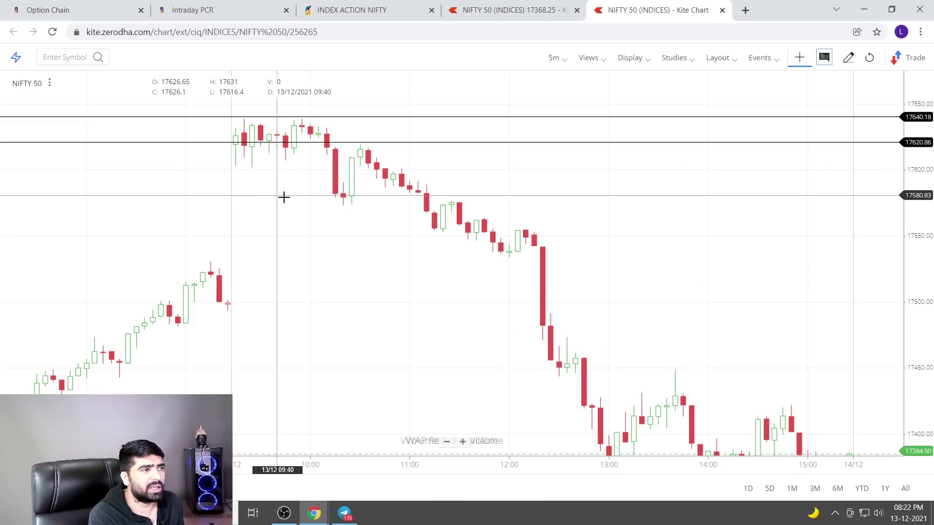
# Step: Change the chart interval to 15 Min and zoom in on the 13/12 candles
pyautogui.scroll(-3, 287, 196)
pyautogui.scroll(2, 444, 188)
pyautogui.scroll(3, 444, 188)
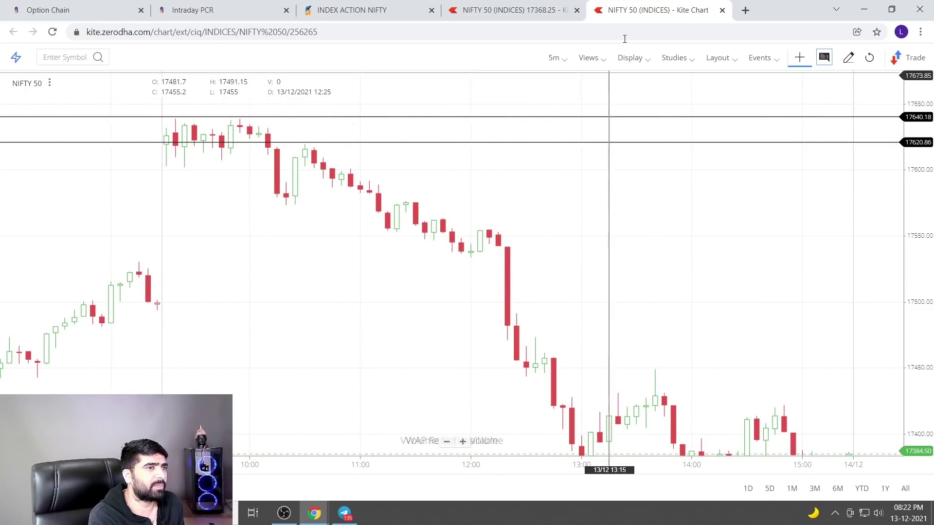
pyautogui.click(554, 57)
pyautogui.click(579, 189)
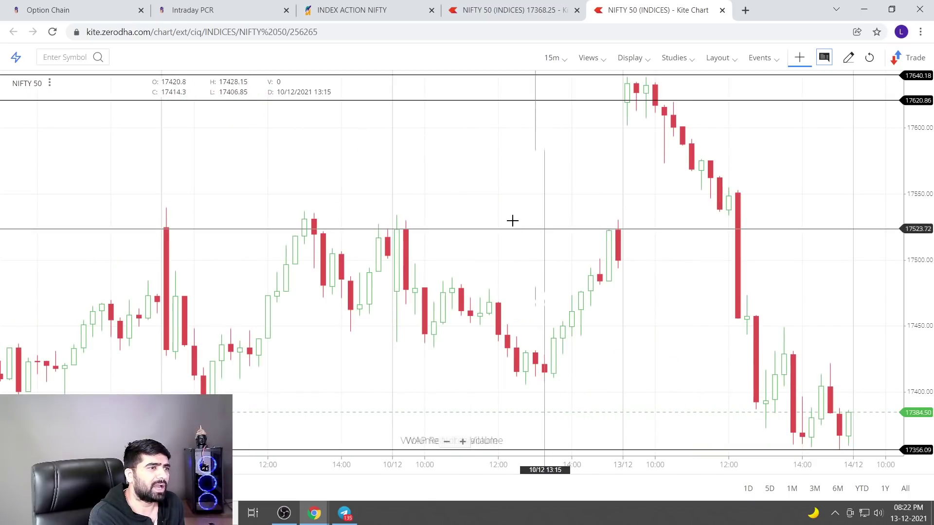
pyautogui.scroll(2, 511, 219)
pyautogui.scroll(2, 584, 188)
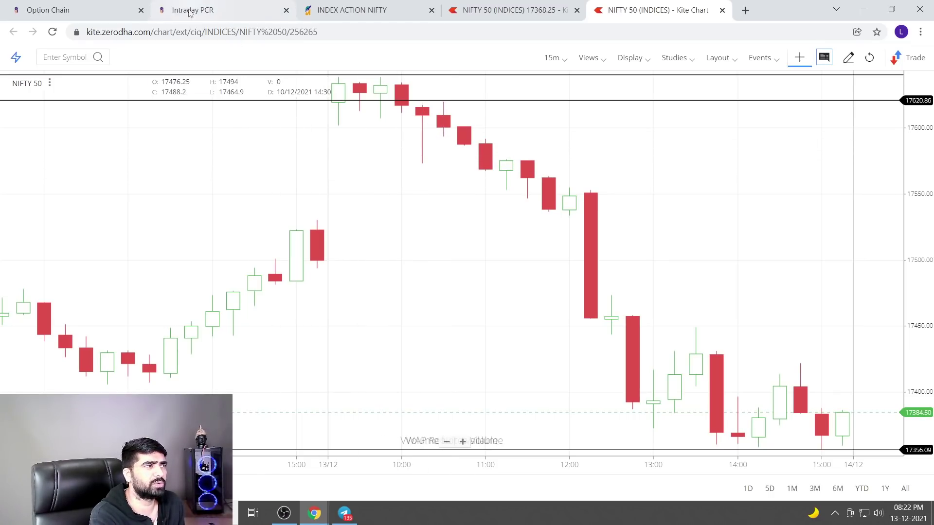
# Step: Look over the Intraday PCR page and the NIFTY 50 option chain table, then go back to the Kite Chart tab
pyautogui.click(167, 10)
pyautogui.moveTo(212, 294)
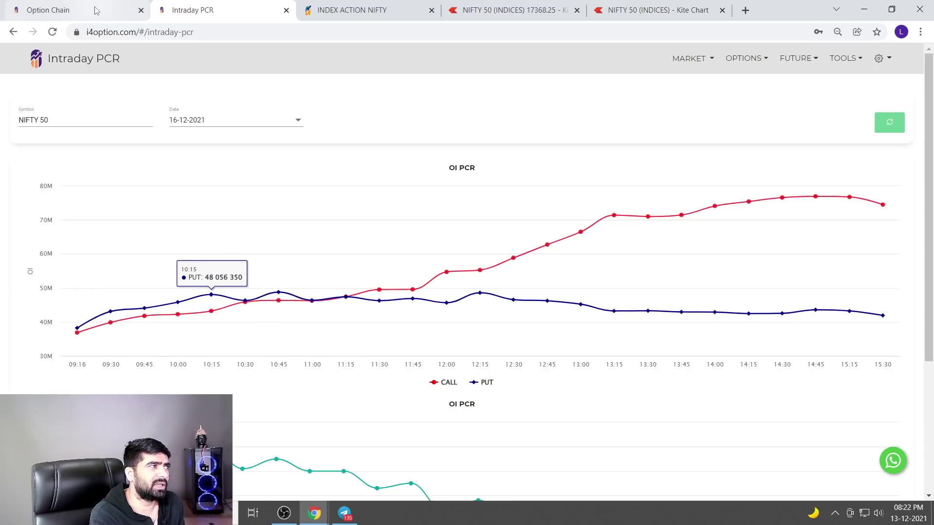
pyautogui.click(73, 10)
pyautogui.scroll(-1, 576, 368)
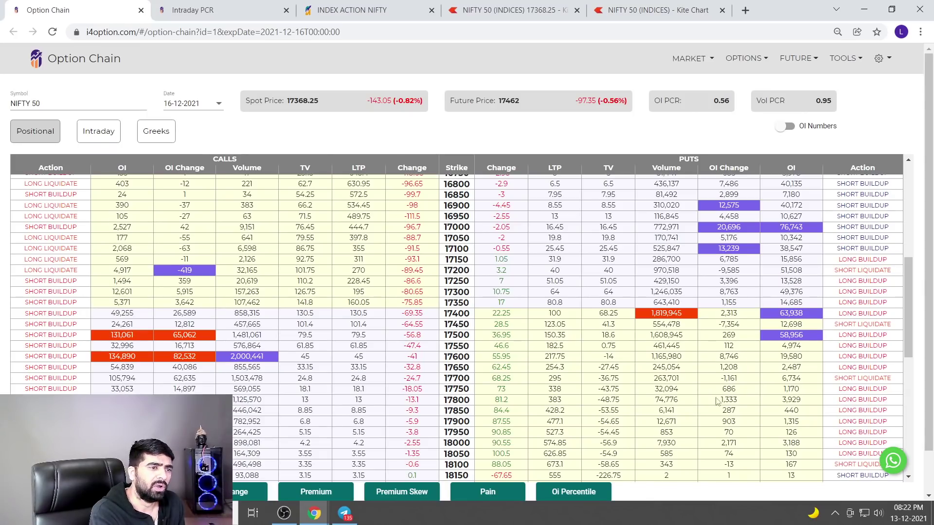
pyautogui.click(675, 13)
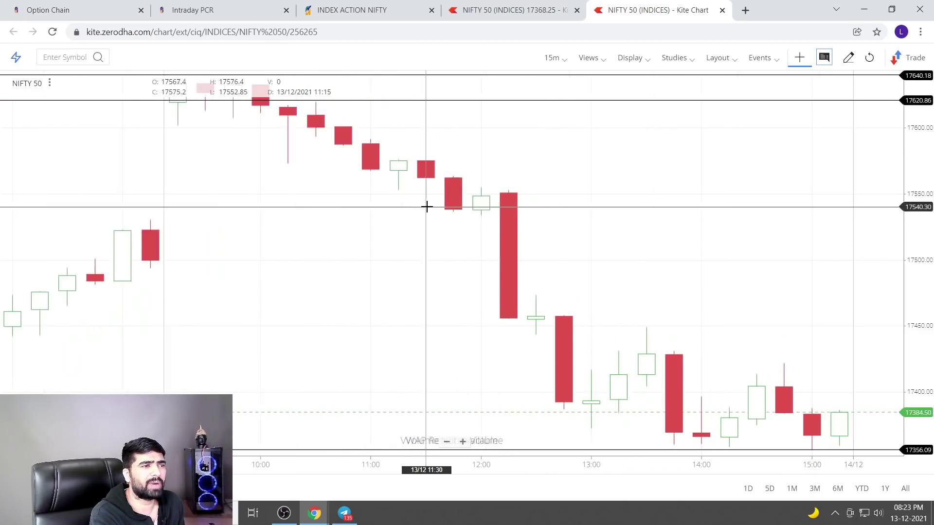
# Step: Switch the chart back to 5-minute candles and zoom out
pyautogui.click(551, 59)
pyautogui.click(565, 167)
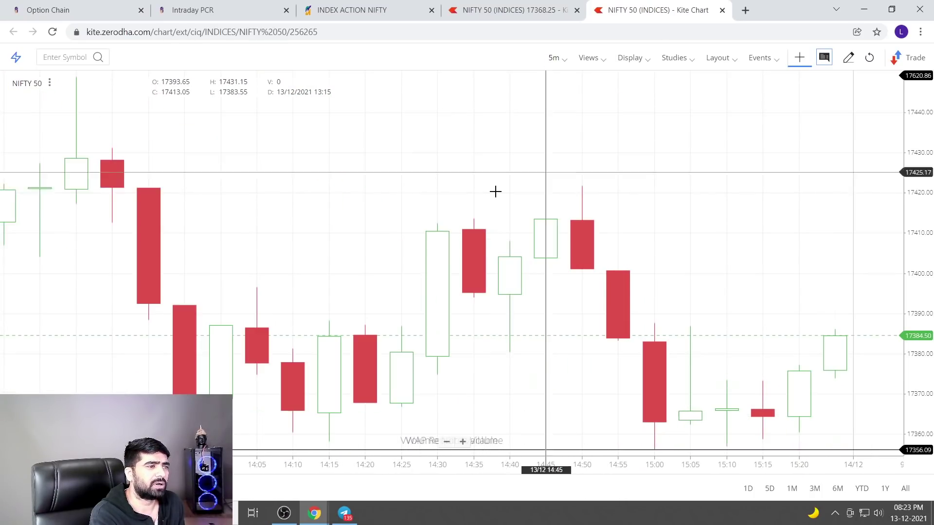
pyautogui.scroll(-2, 495, 192)
pyautogui.scroll(-3, 433, 333)
pyautogui.scroll(-3, 385, 263)
pyautogui.scroll(-3, 348, 246)
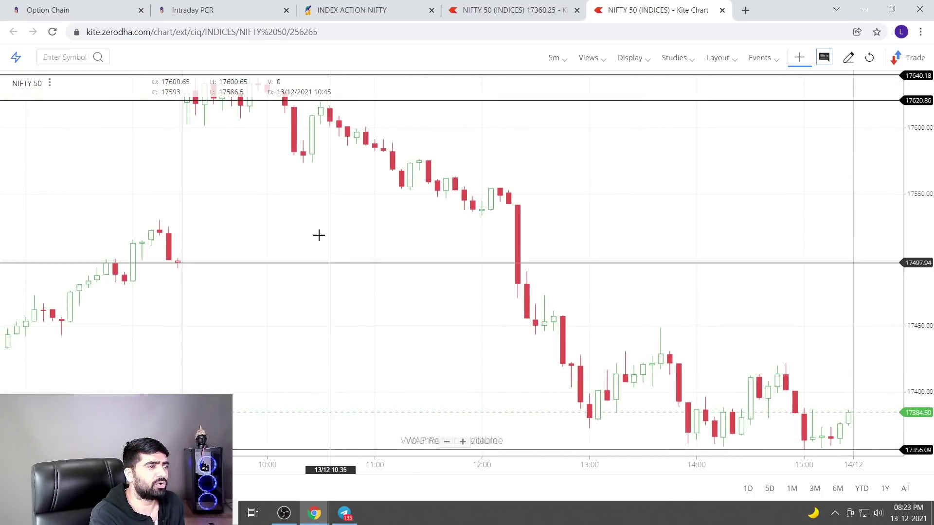
# Step: Pan the chart to frame the 13/12 opening beneath the 17640.18 and 17620.86 lines
pyautogui.moveTo(318, 235); pyautogui.dragTo(428, 243)
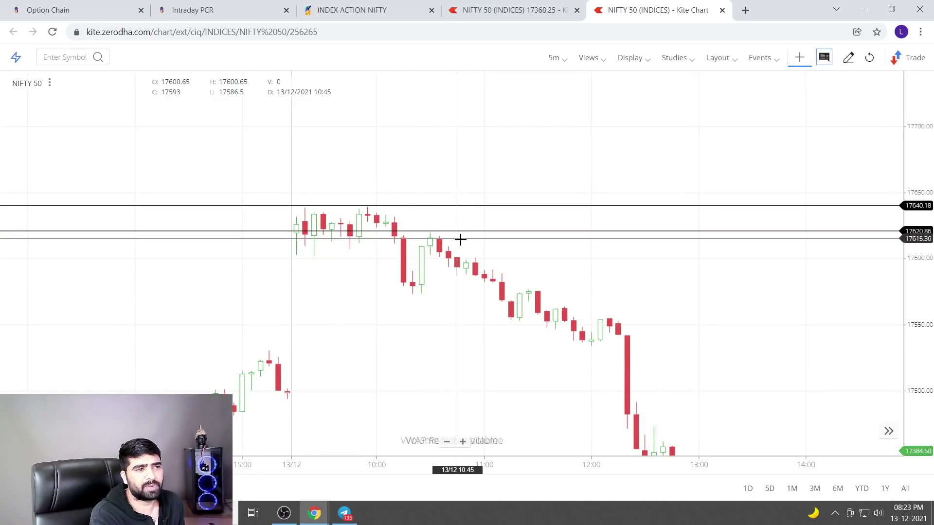
pyautogui.moveTo(460, 239)
pyautogui.mouseDown()
pyautogui.moveTo(436, 235)
pyautogui.moveTo(434, 302)
pyautogui.mouseUp()
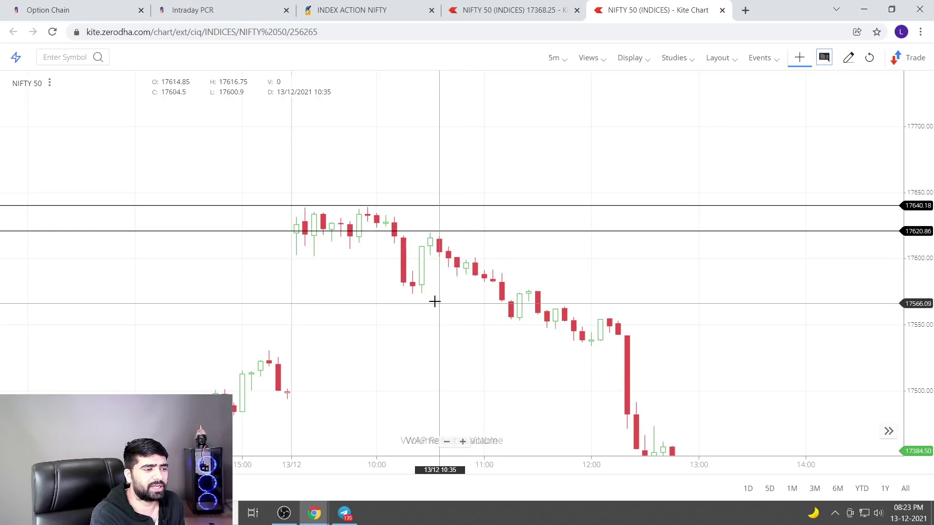
pyautogui.moveTo(434, 301); pyautogui.dragTo(464, 286)
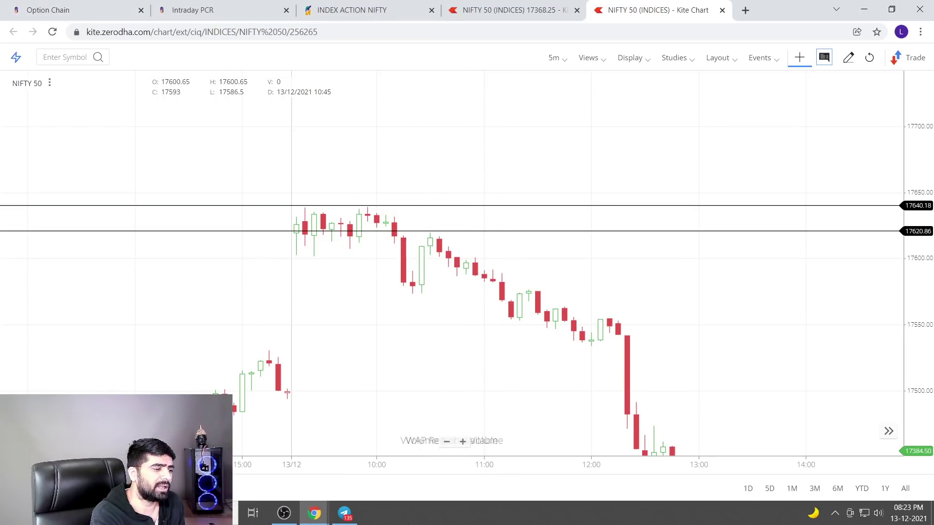
# Step: Highlight the 'For my personal view' lines about 17620 resistance holding on 15-min charts, then return to Kite
pyautogui.click(358, 515)
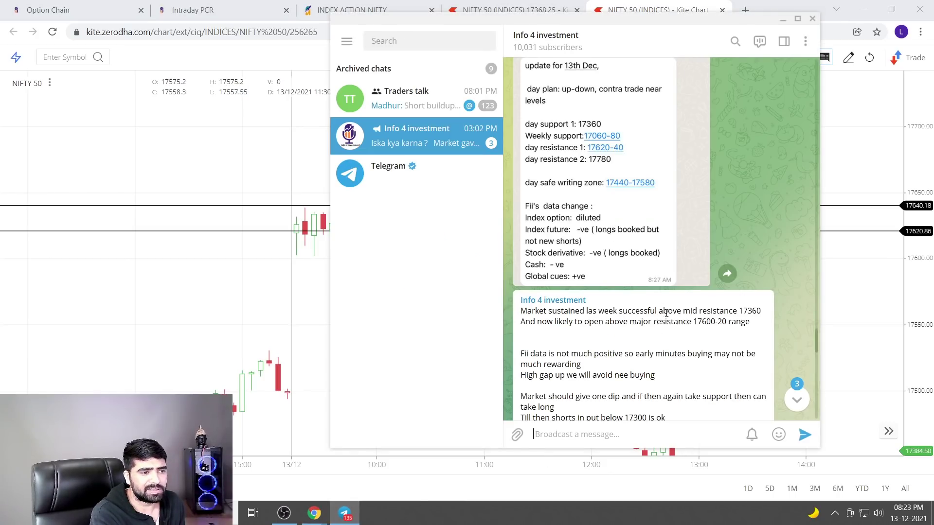
pyautogui.scroll(-3, 669, 319)
pyautogui.scroll(-1, 666, 307)
pyautogui.scroll(-1, 617, 214)
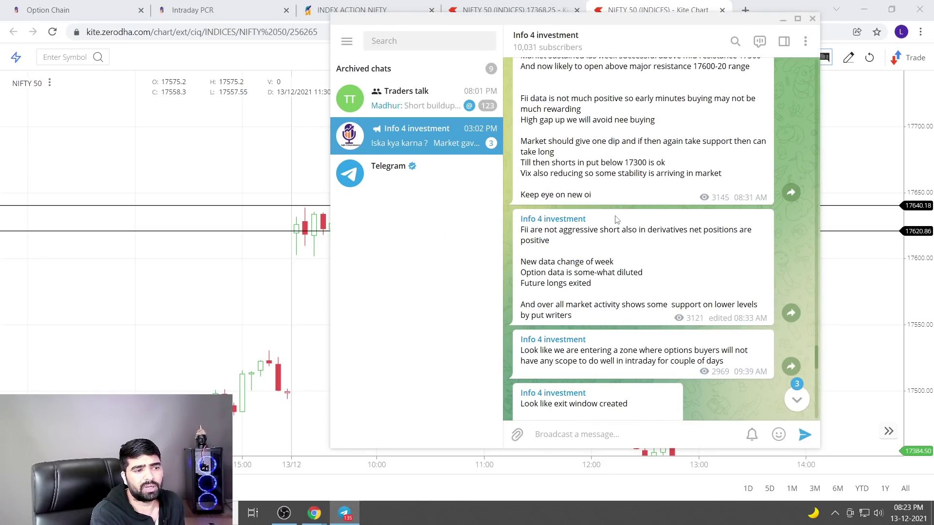
pyautogui.scroll(-3, 618, 224)
pyautogui.scroll(-1, 635, 351)
pyautogui.scroll(1, 643, 264)
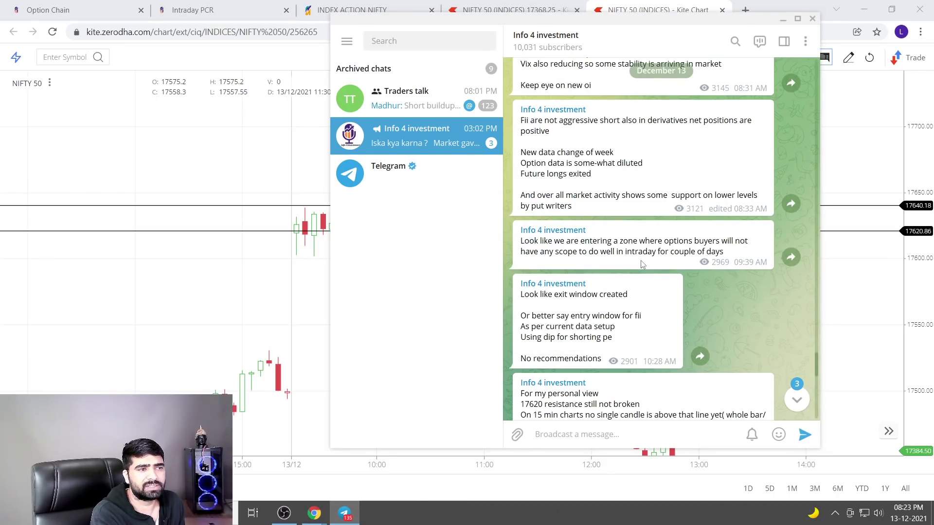
pyautogui.scroll(2, 628, 288)
pyautogui.scroll(-4, 627, 289)
pyautogui.scroll(-2, 627, 290)
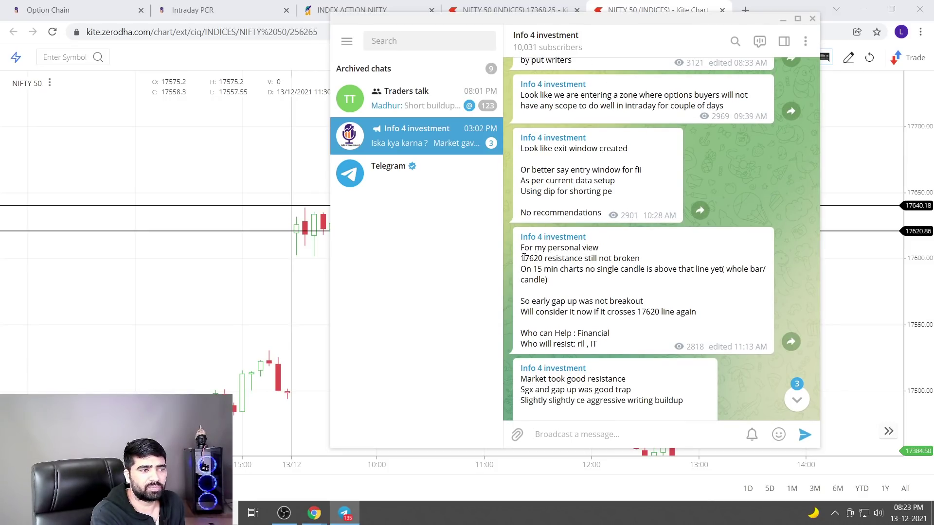
pyautogui.moveTo(640, 262); pyautogui.dragTo(655, 275)
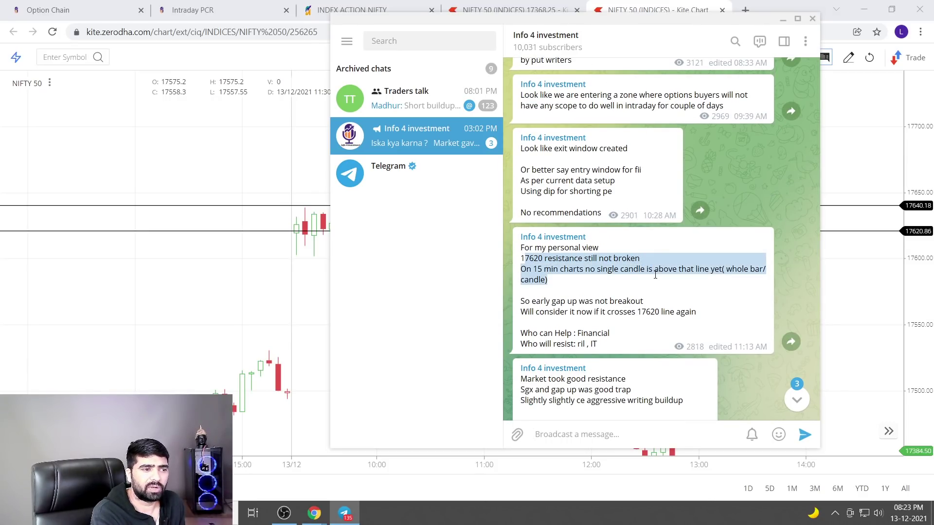
pyautogui.click(290, 267)
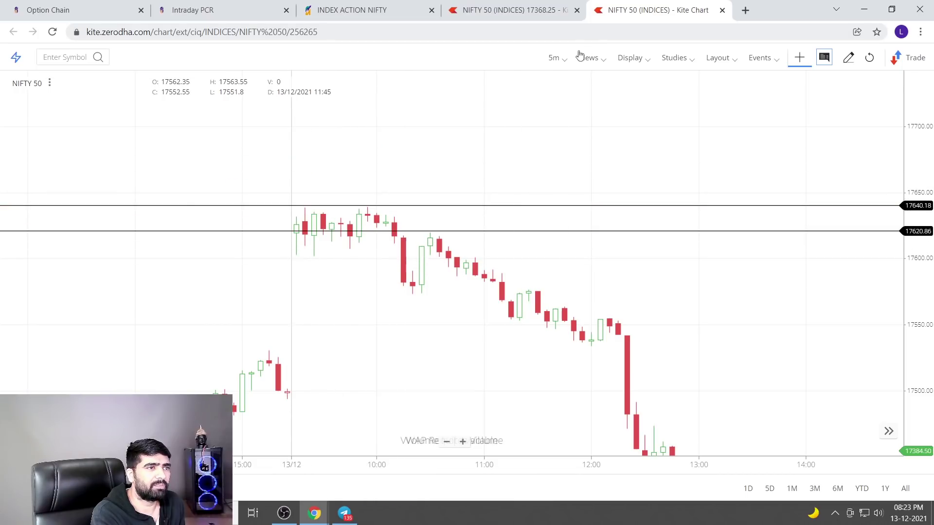
# Step: Switch the chart to 15-minute candles and shift it to show levels up to 17750
pyautogui.click(551, 57)
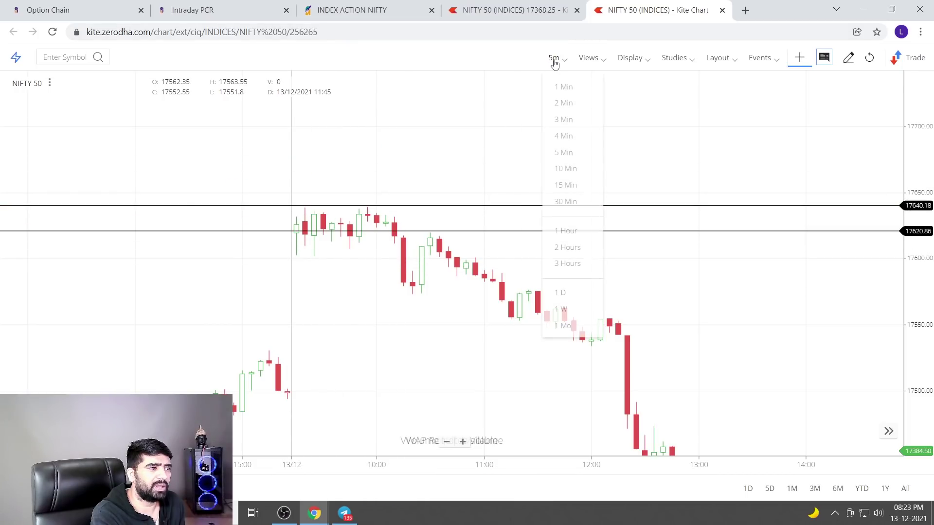
pyautogui.click(590, 185)
pyautogui.moveTo(588, 223); pyautogui.dragTo(597, 323)
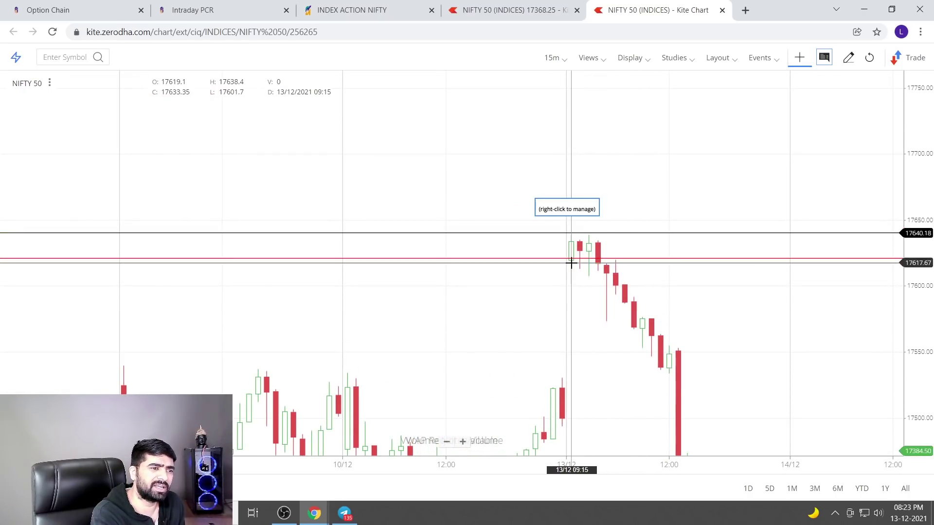
# Step: Settle the resistance line at 17620.86, then go to the Intraday PCR page
pyautogui.moveTo(599, 258); pyautogui.dragTo(604, 256)
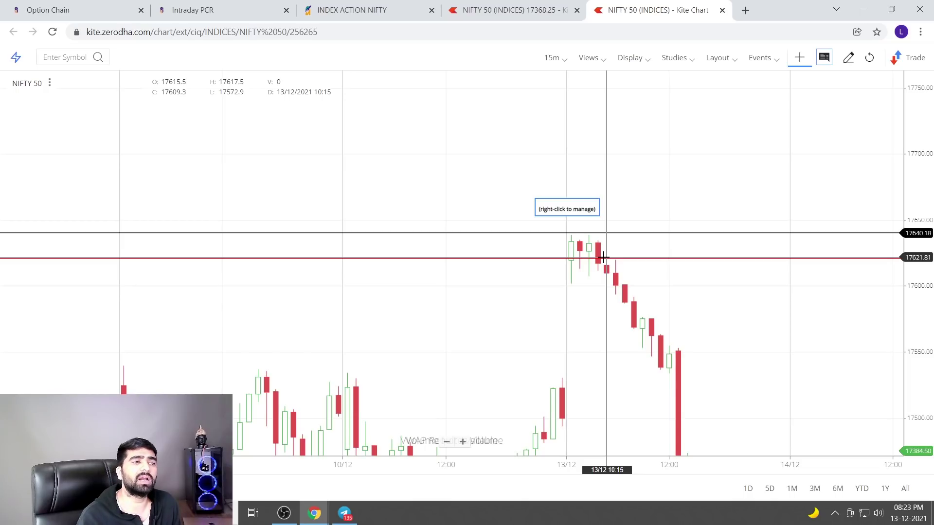
pyautogui.moveTo(604, 256); pyautogui.dragTo(605, 258)
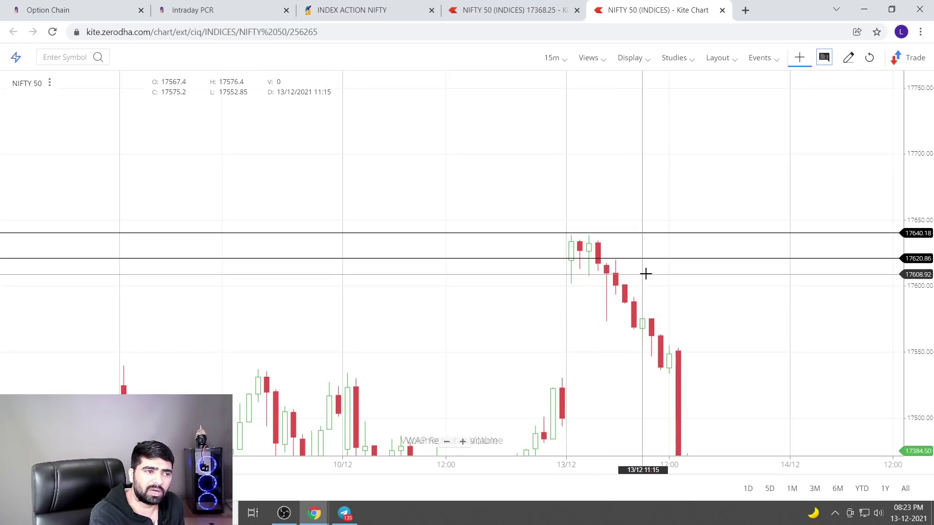
pyautogui.click(647, 257)
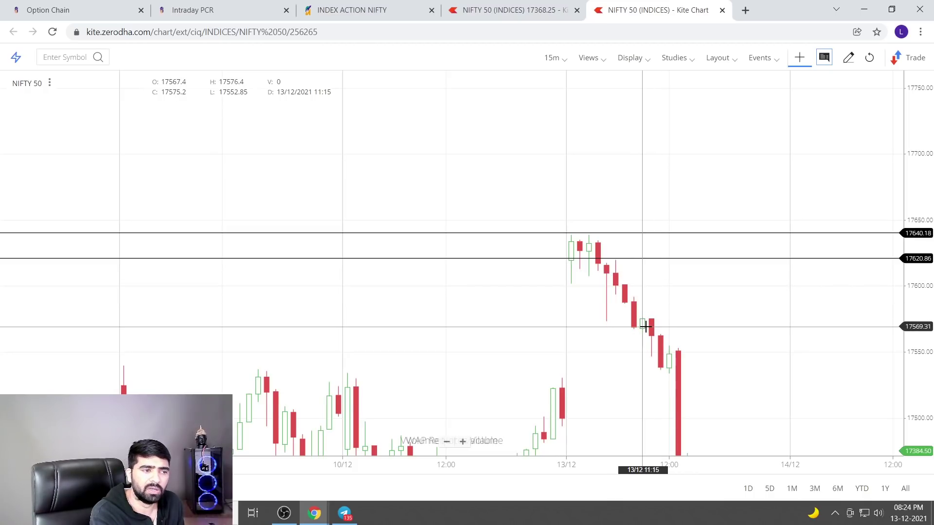
pyautogui.click(218, 10)
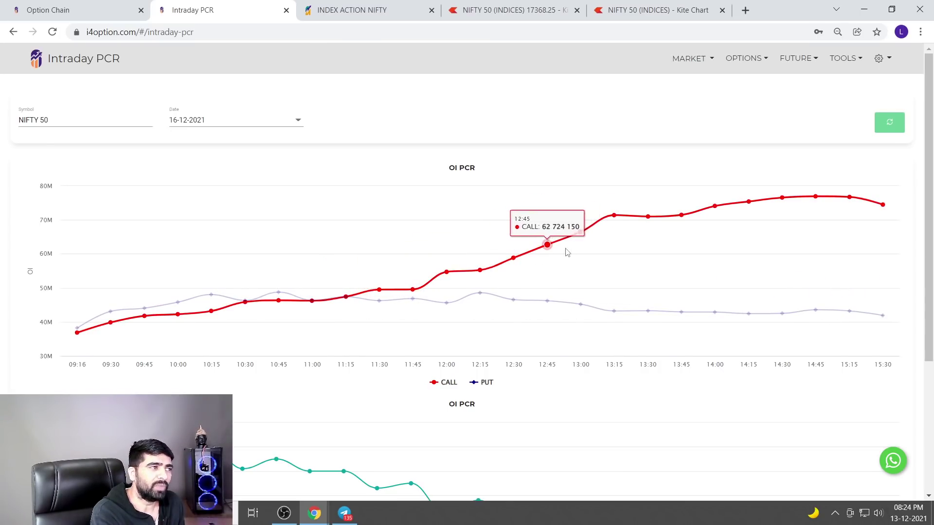
# Step: View the option chain's heavy 17500–17600 call OI, then switch to the 'NIFTY 50 (INDICES) 17368.25 - Kite' tab
pyautogui.click(98, 10)
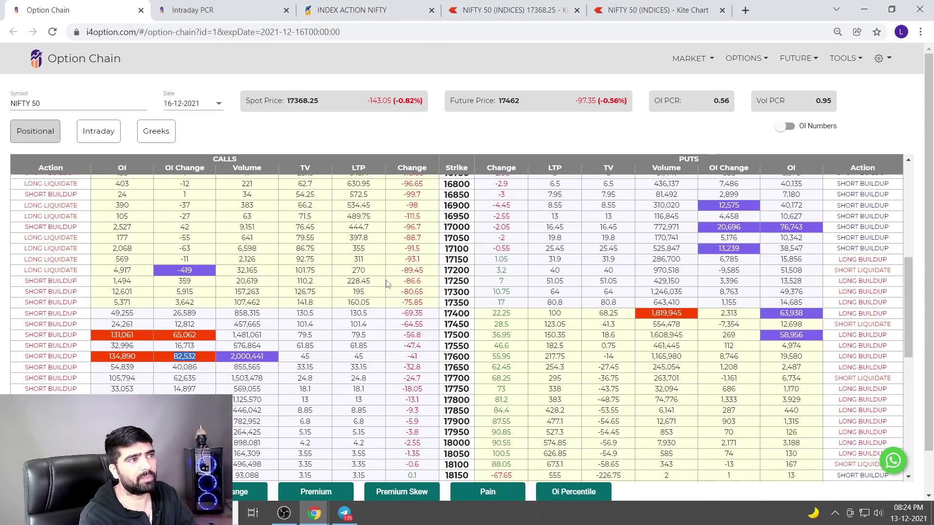
pyautogui.click(498, 15)
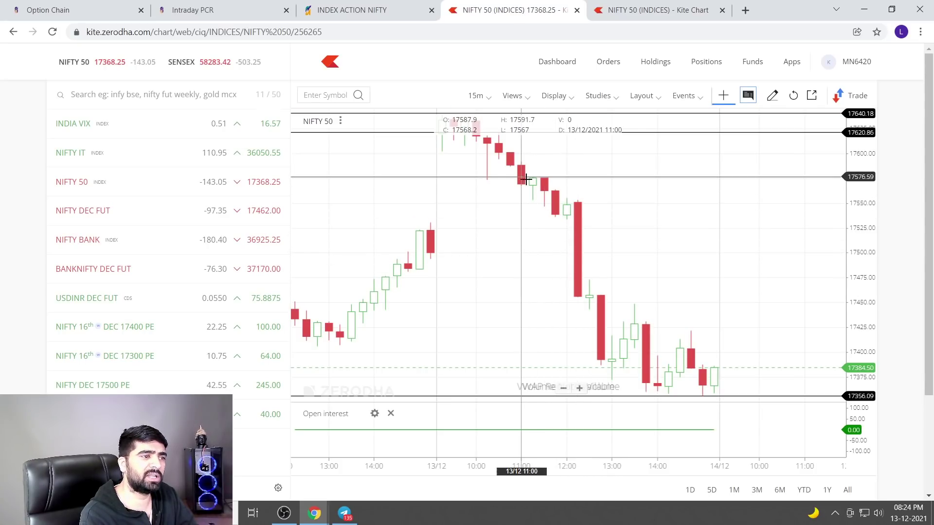
# Step: Reframe the 15-minute candles, then compare the full-width chart with the intraday OI PCR chart before returning to the dashboard
pyautogui.moveTo(526, 180); pyautogui.dragTo(565, 307)
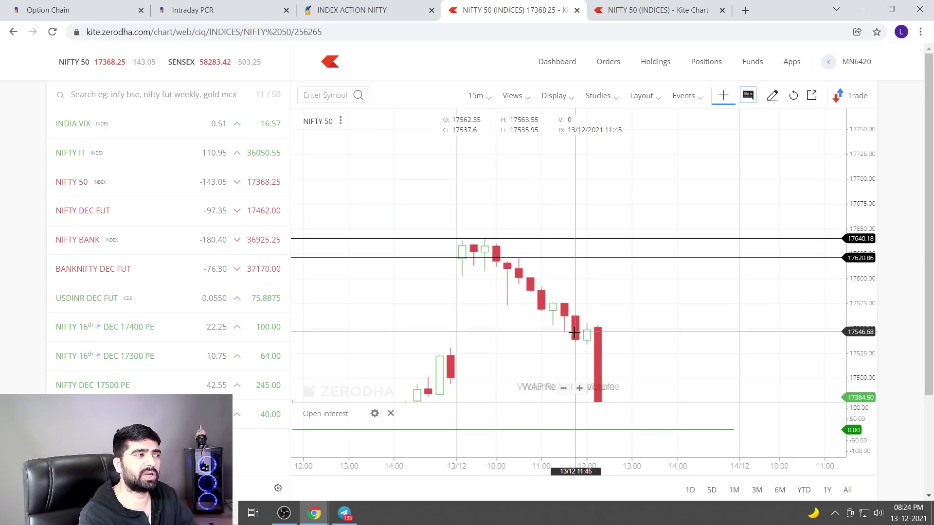
pyautogui.click(632, 17)
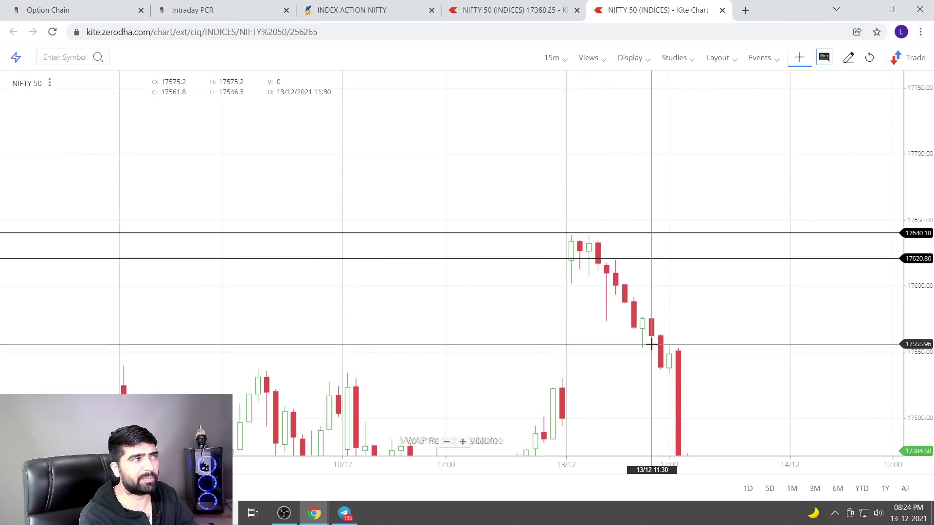
pyautogui.click(194, 10)
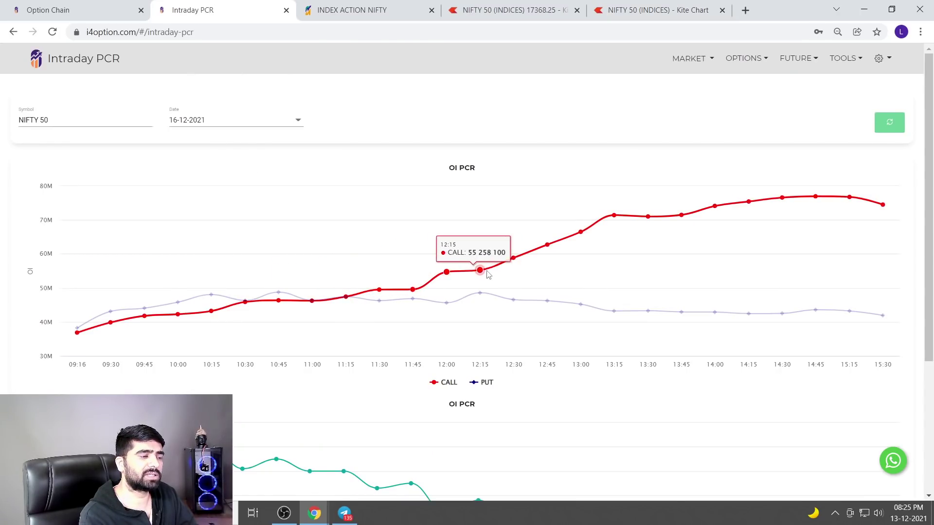
pyautogui.click(511, 10)
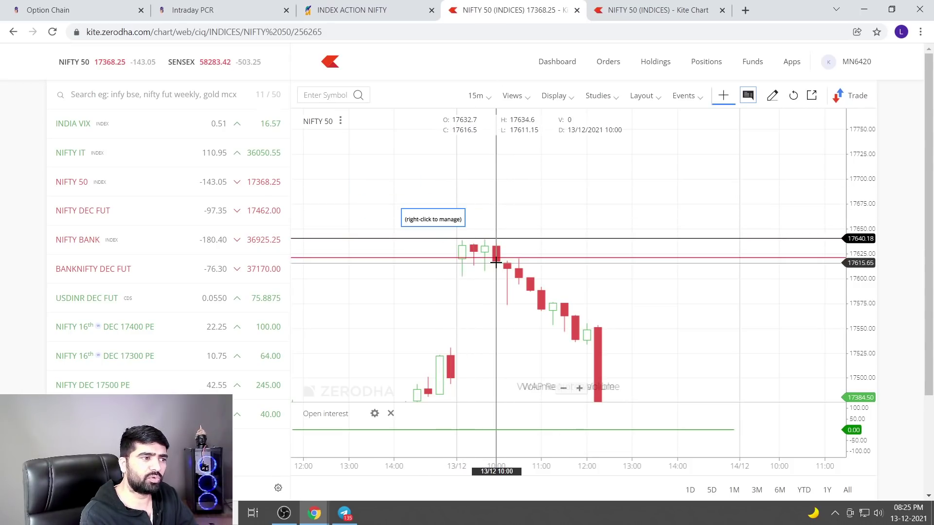
pyautogui.hotkey('ctrl', 'Tab')
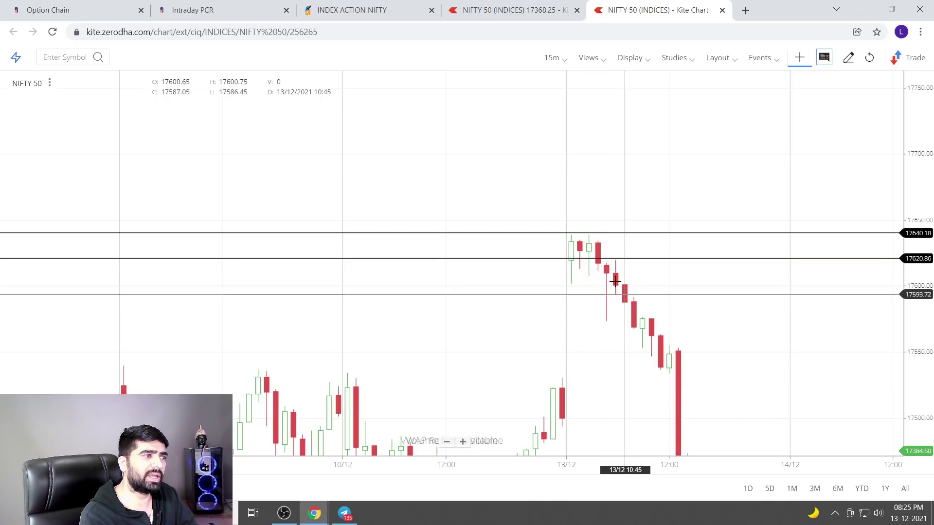
pyautogui.click(516, 10)
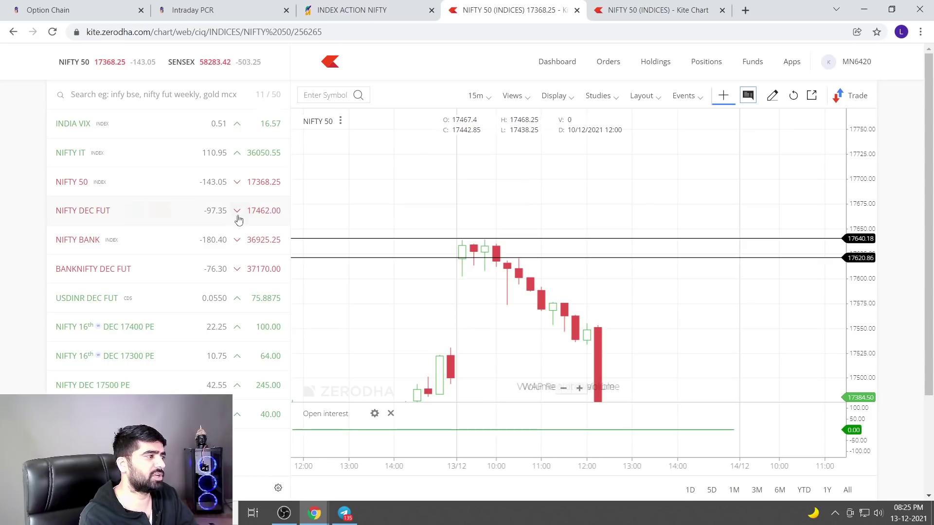
# Step: Load the NIFTY DEC FUT 15-minute chart, pop it out into its own tab and zoom out, then bring up Telegram
pyautogui.click(214, 210)
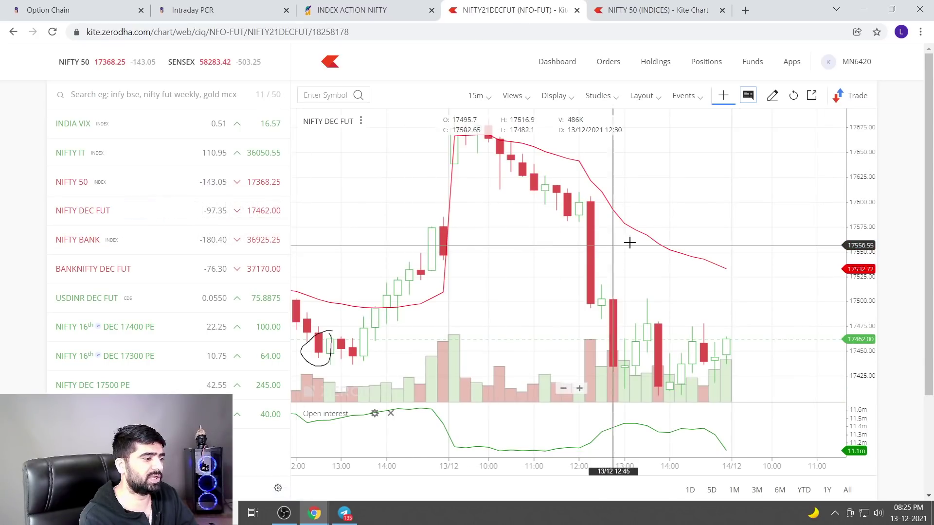
pyautogui.scroll(3, 653, 279)
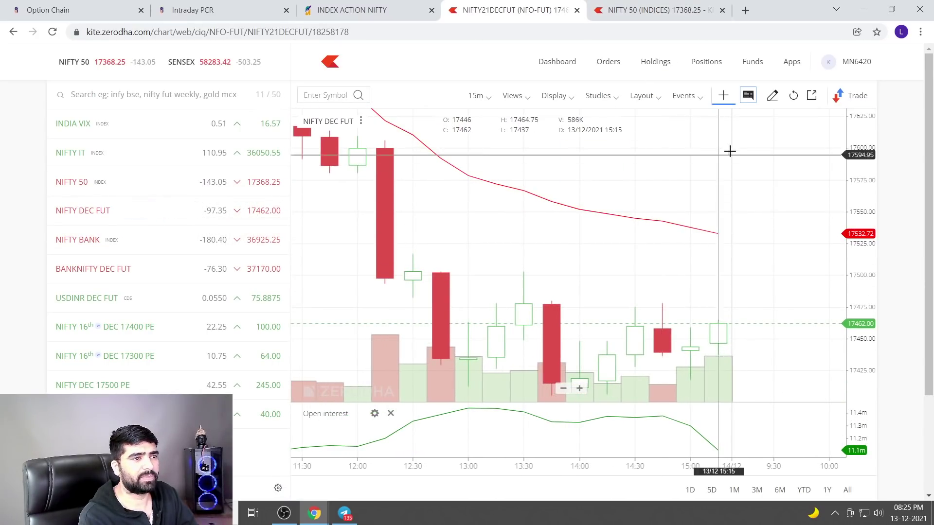
pyautogui.click(803, 97)
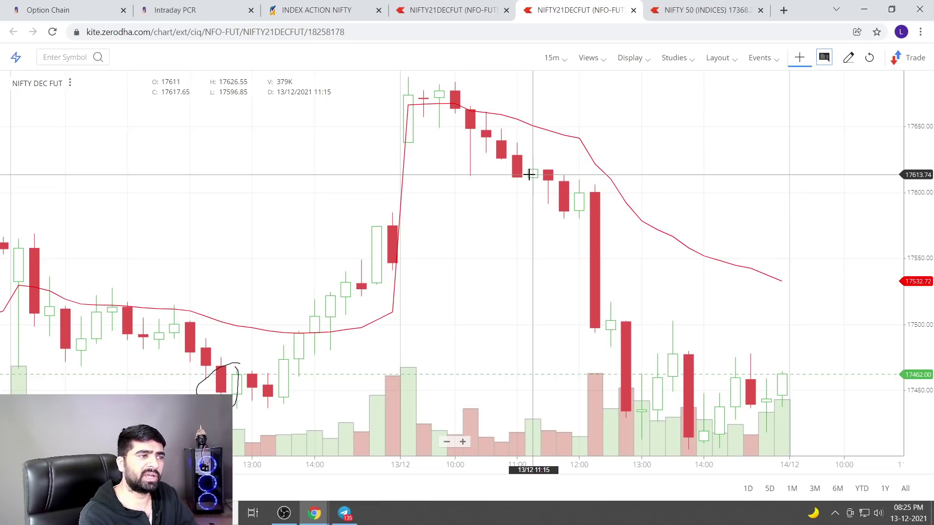
pyautogui.scroll(-5, 529, 174)
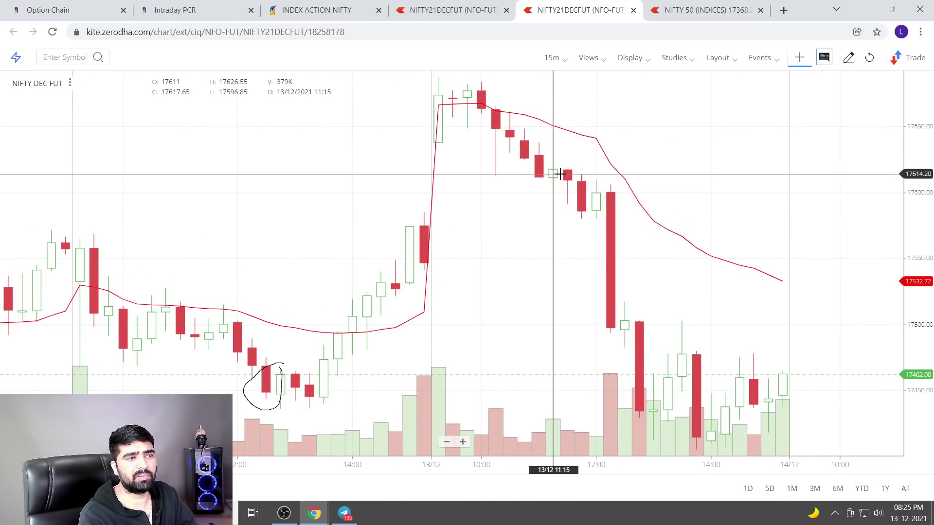
pyautogui.scroll(-3, 560, 174)
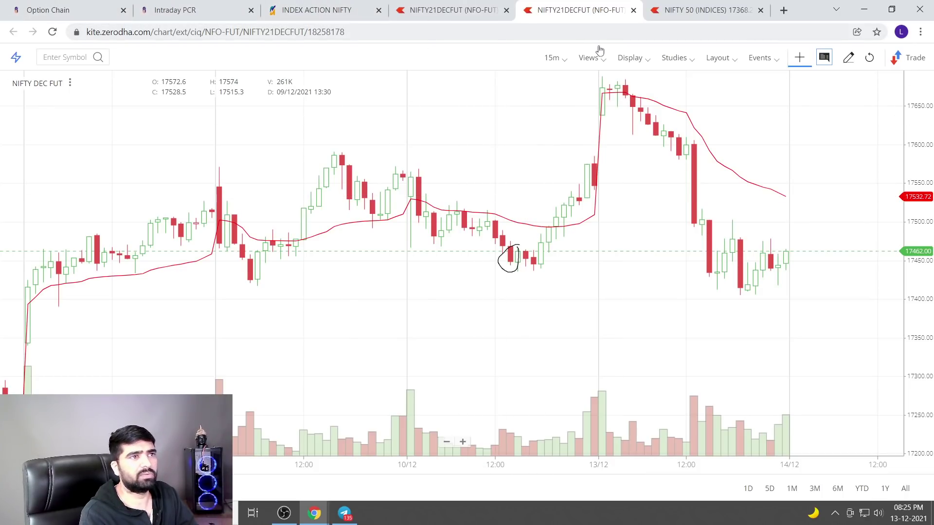
pyautogui.click(345, 514)
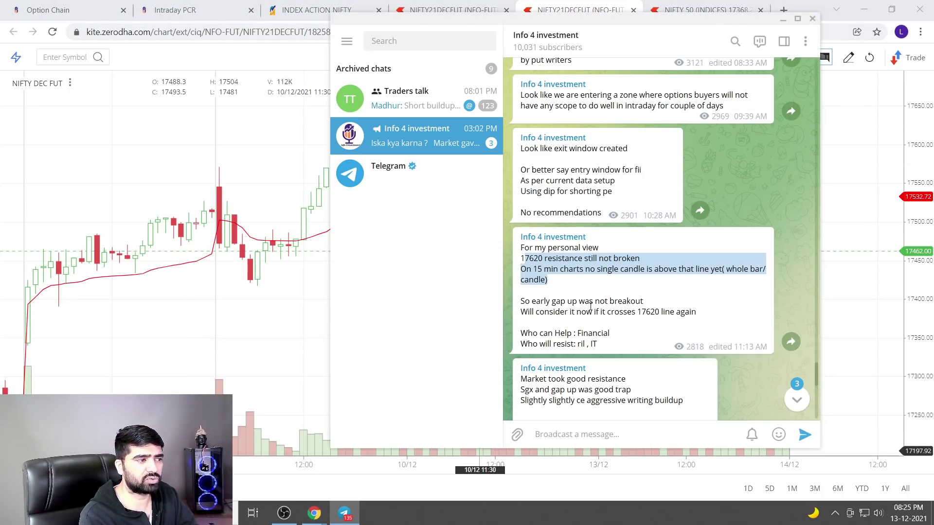
# Step: Read the Info 4 investment posts on the 17620 resistance, then hide Telegram again
pyautogui.scroll(-2, 676, 238)
pyautogui.scroll(-3, 657, 248)
pyautogui.scroll(3, 647, 253)
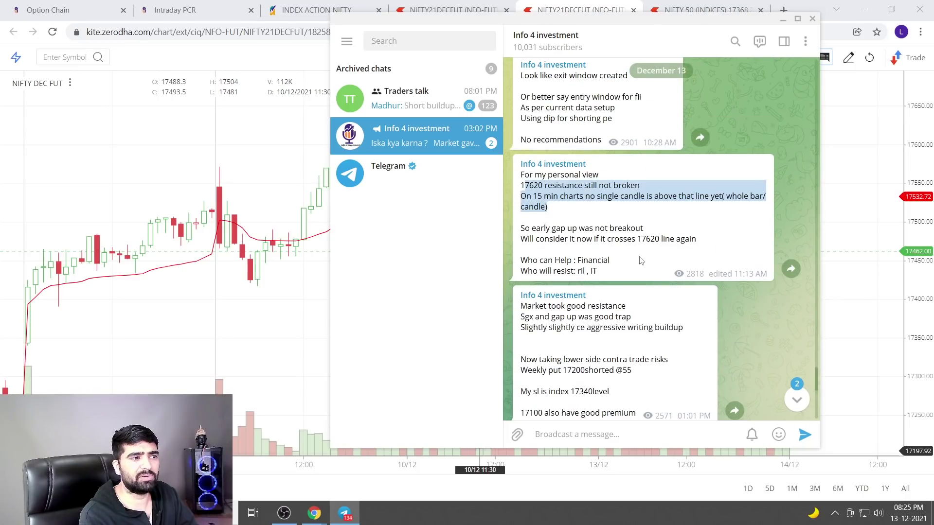
pyautogui.scroll(-3, 641, 256)
pyautogui.scroll(-2, 640, 255)
pyautogui.scroll(1, 642, 200)
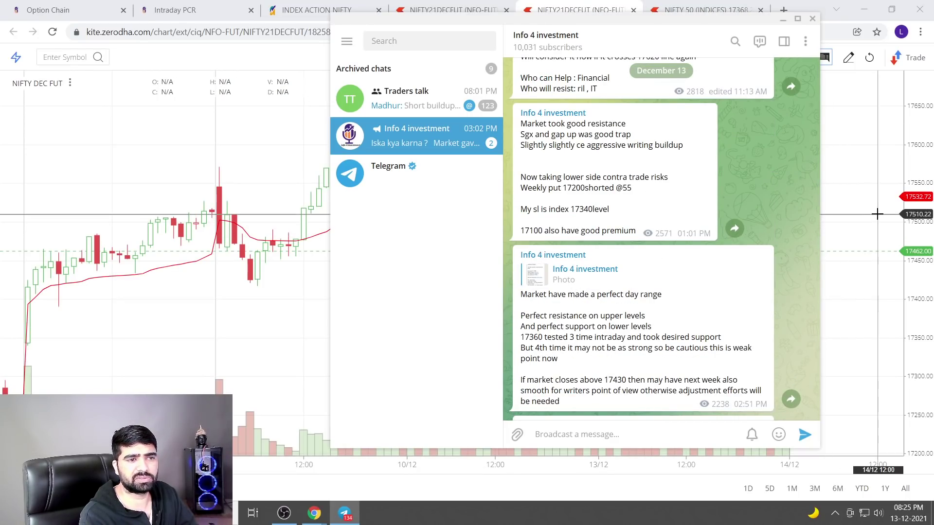
pyautogui.click(833, 176)
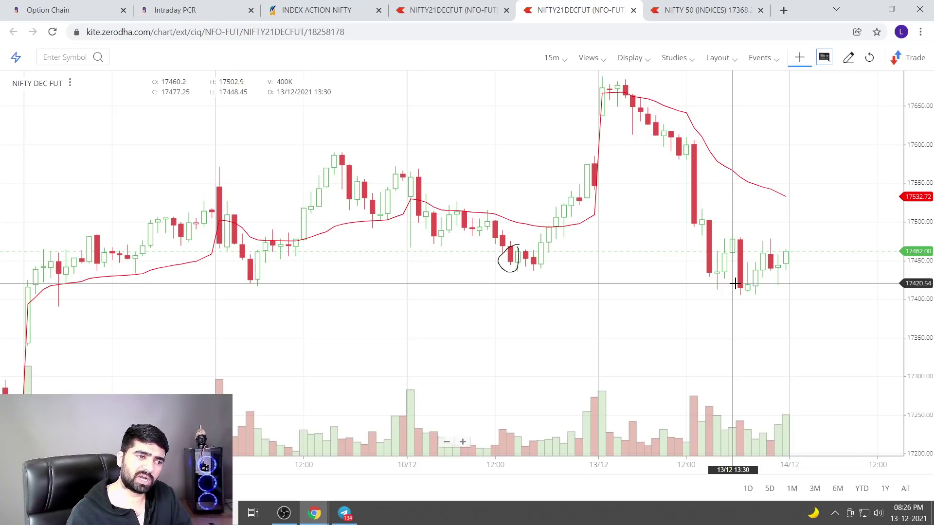
# Step: On the NIFTY 50 index chart, settle the support line at 17356.09 beneath the 13/12 lows
pyautogui.click(696, 10)
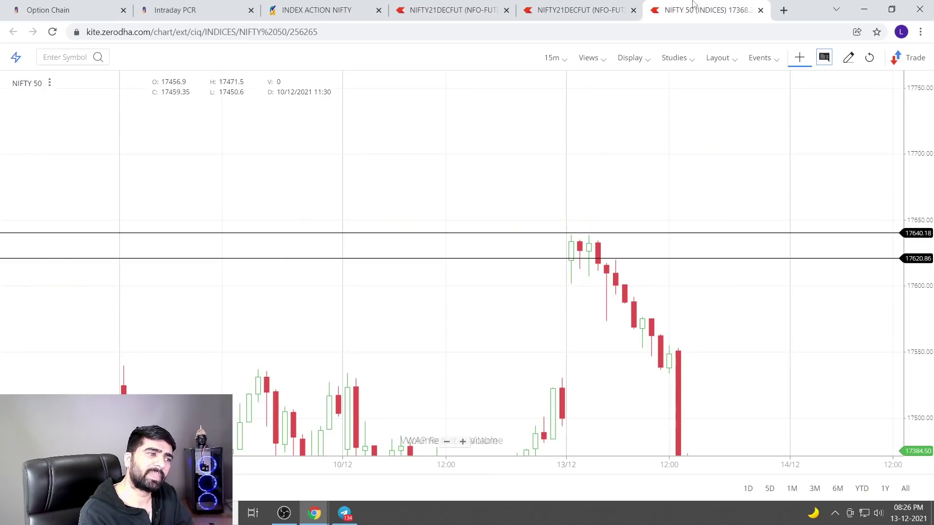
pyautogui.scroll(-5, 701, 333)
pyautogui.scroll(-3, 788, 313)
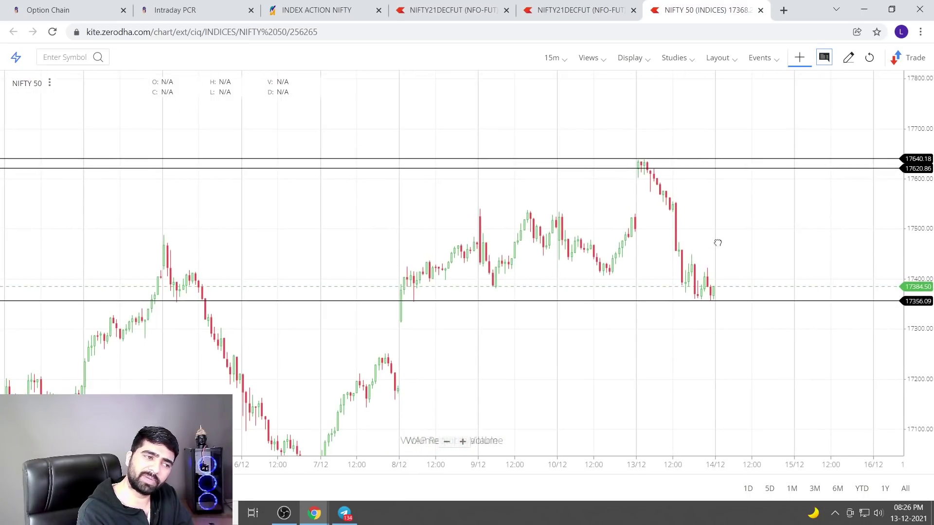
pyautogui.scroll(5, 674, 305)
pyautogui.moveTo(658, 333); pyautogui.dragTo(788, 333)
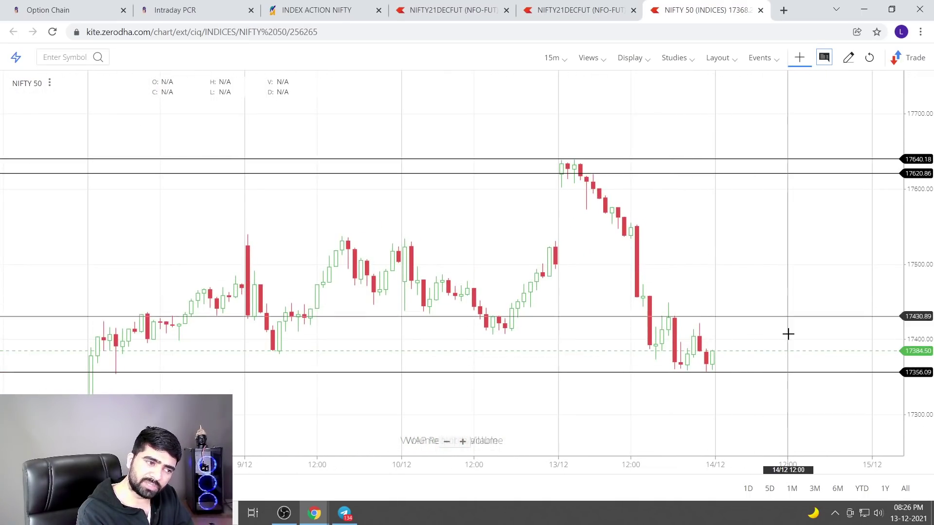
pyautogui.scroll(3, 674, 313)
pyautogui.scroll(-5, 790, 348)
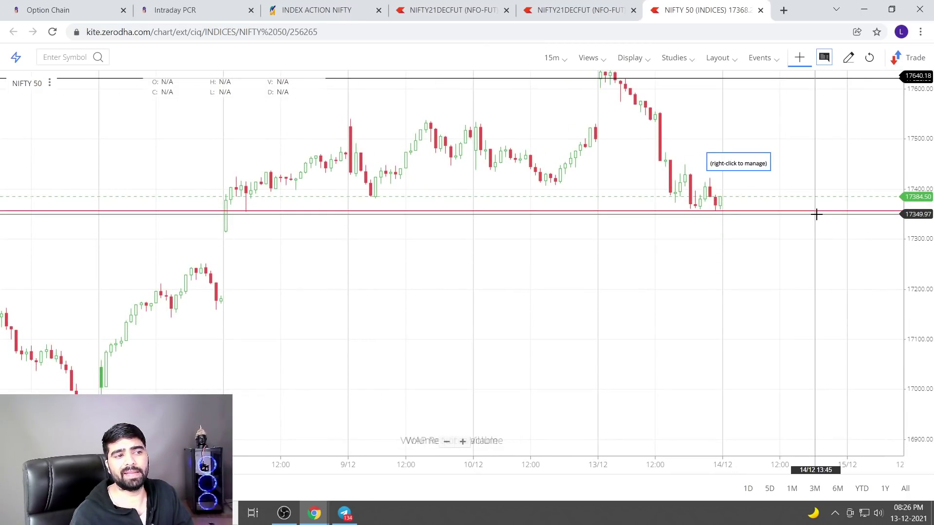
pyautogui.moveTo(817, 214); pyautogui.dragTo(707, 208)
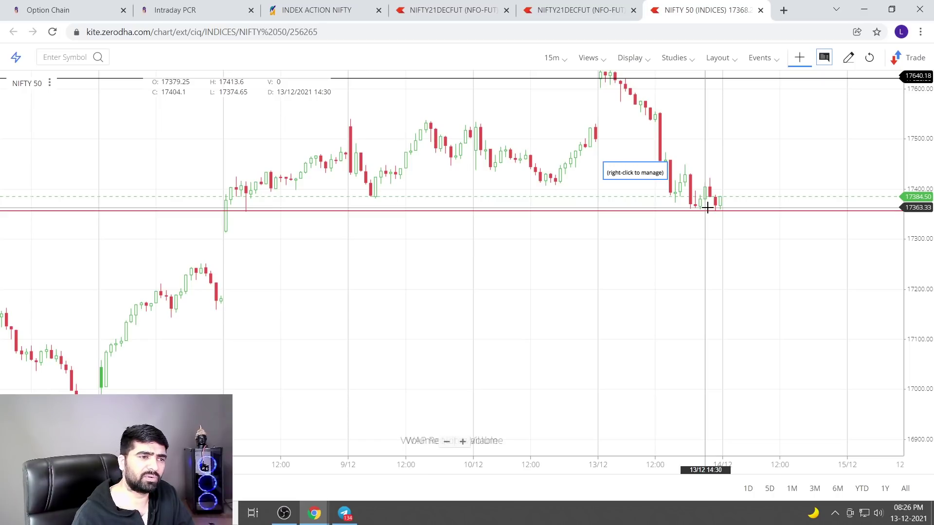
pyautogui.moveTo(707, 208); pyautogui.dragTo(676, 213)
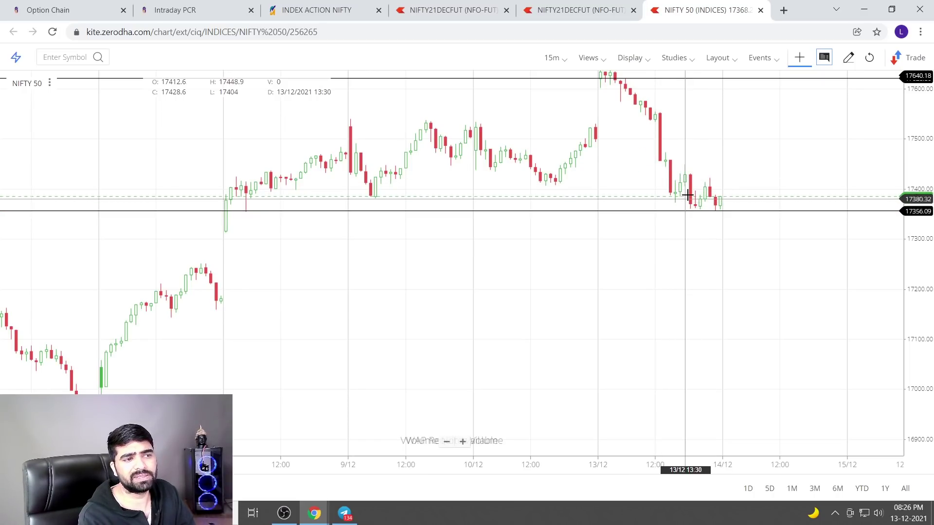
# Step: Pan down to lower price levels and zoom to review the new support line
pyautogui.scroll(5, 724, 190)
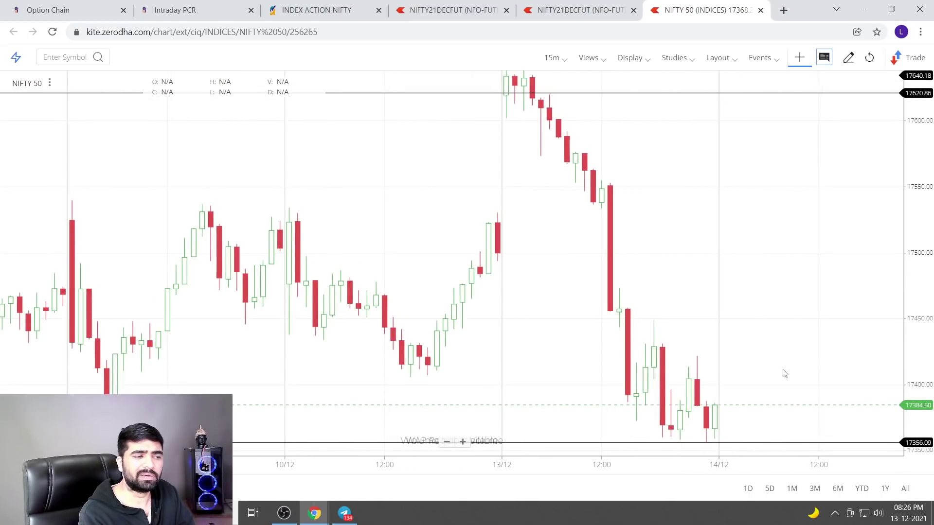
pyautogui.moveTo(783, 373); pyautogui.dragTo(791, 287)
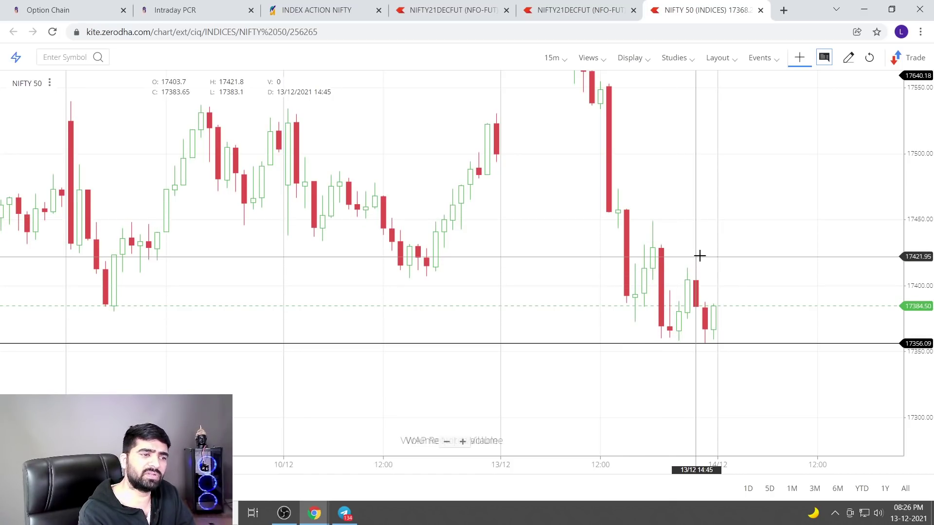
pyautogui.scroll(-3, 700, 263)
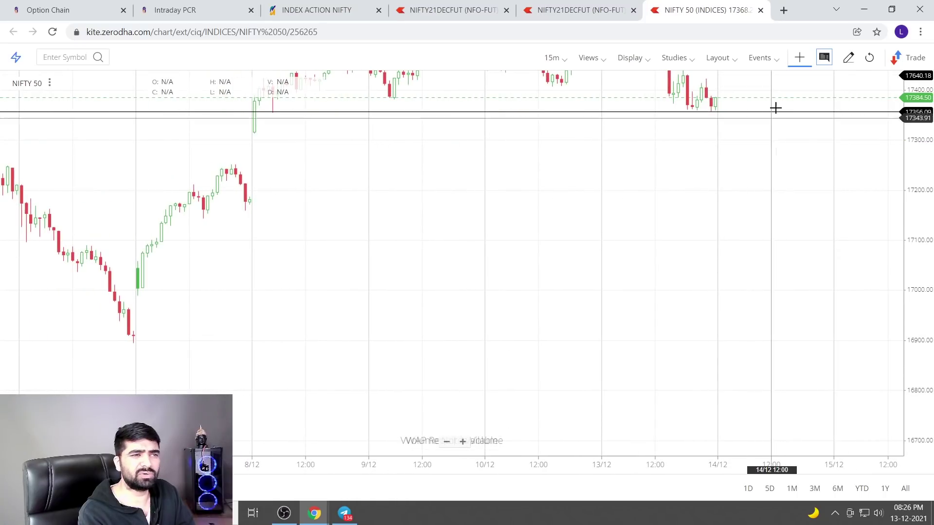
pyautogui.scroll(3, 776, 107)
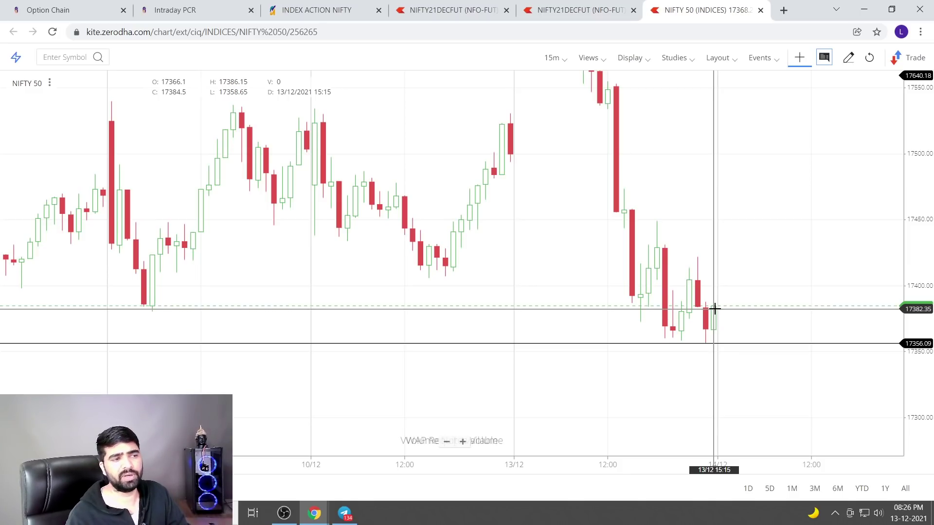
pyautogui.scroll(-2, 720, 312)
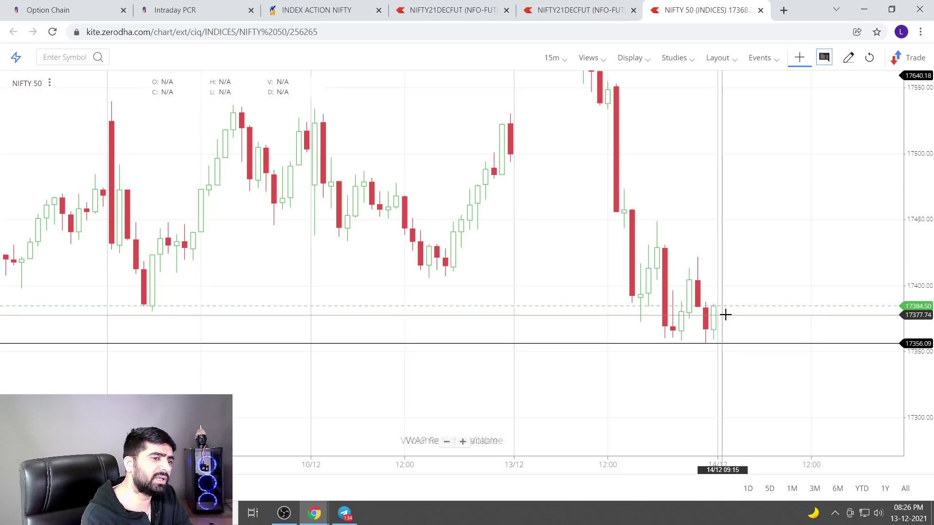
pyautogui.scroll(-3, 722, 237)
pyautogui.scroll(-3, 703, 265)
pyautogui.scroll(-2, 685, 214)
pyautogui.scroll(3, 719, 209)
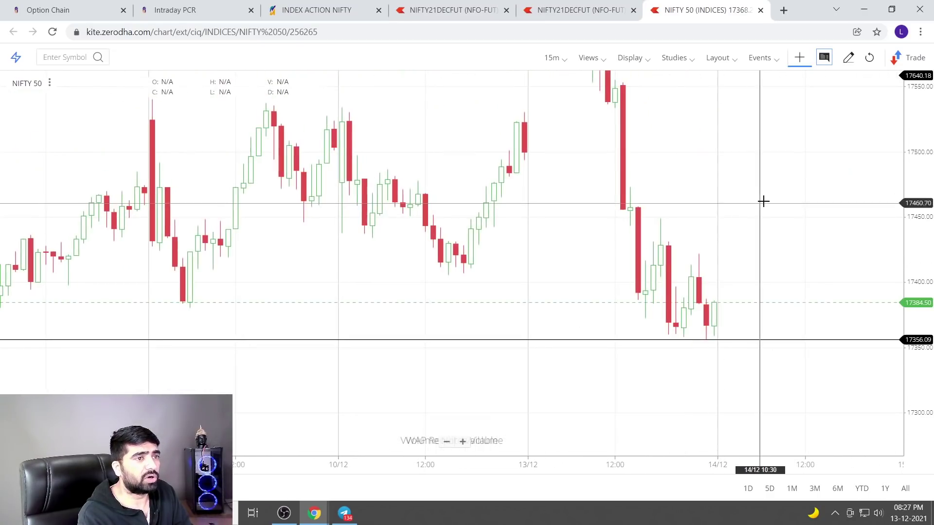
pyautogui.scroll(-3, 657, 263)
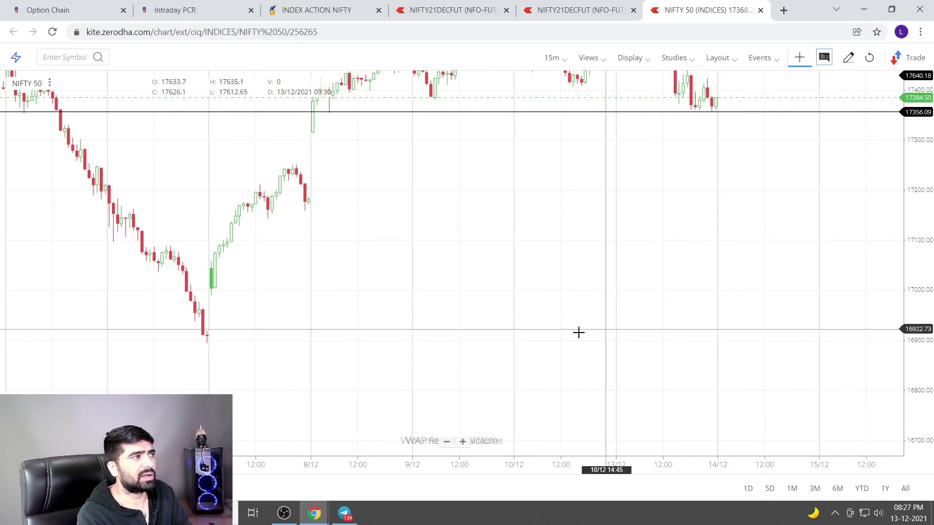
# Step: Review NIFTY spot and futures daily data, then show the 16-12-2021 option chain with spot 17368.25
pyautogui.click(343, 5)
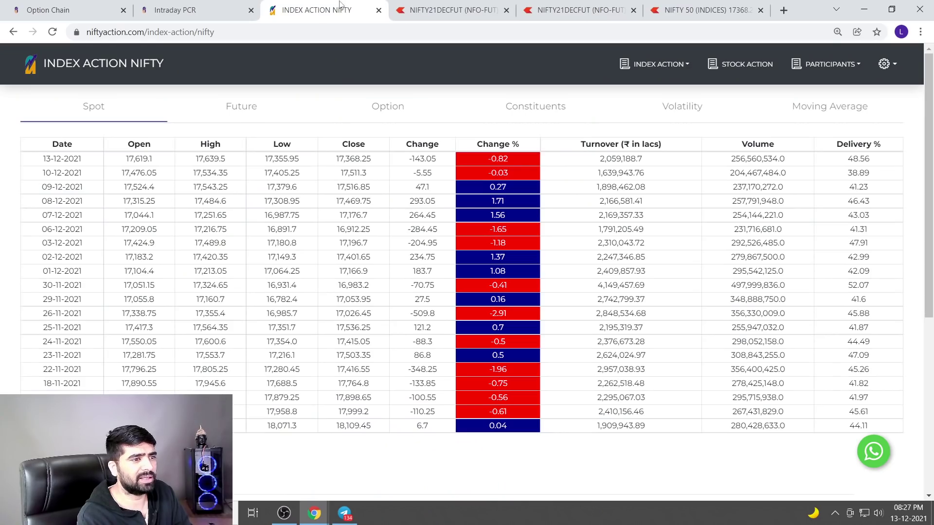
pyautogui.scroll(-3, 753, 241)
pyautogui.scroll(-5, 753, 241)
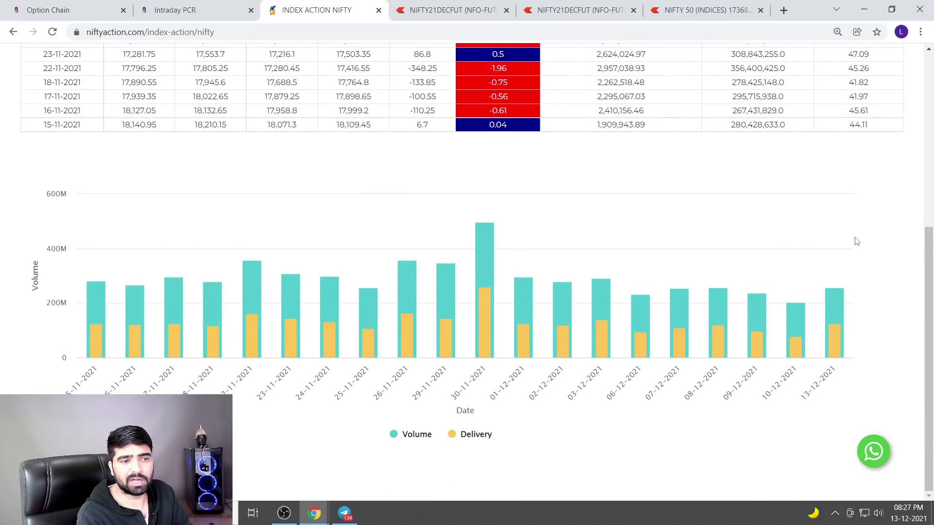
pyautogui.scroll(3, 838, 291)
pyautogui.scroll(4, 847, 313)
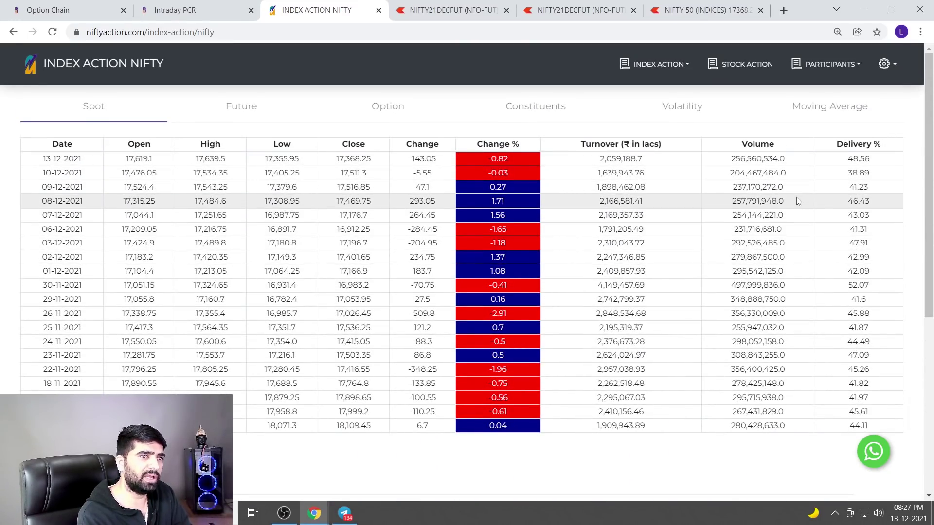
pyautogui.click(265, 107)
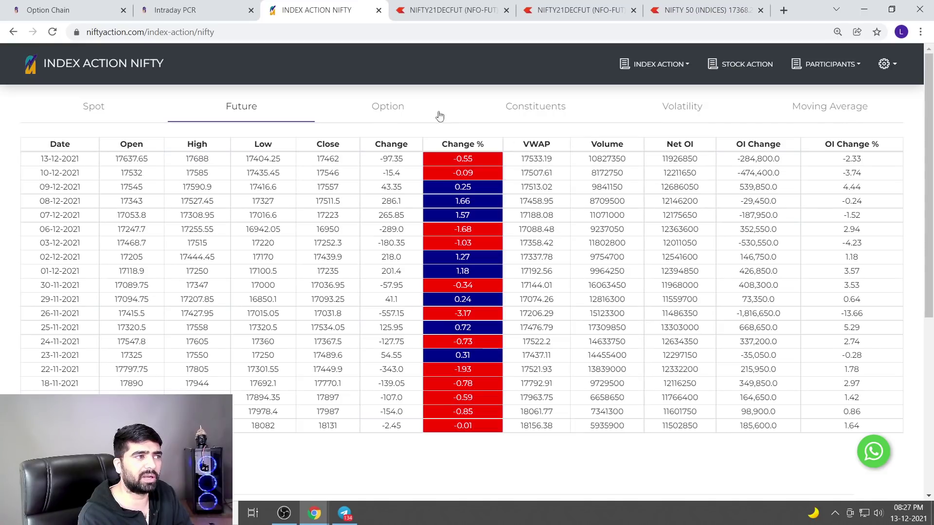
pyautogui.click(396, 112)
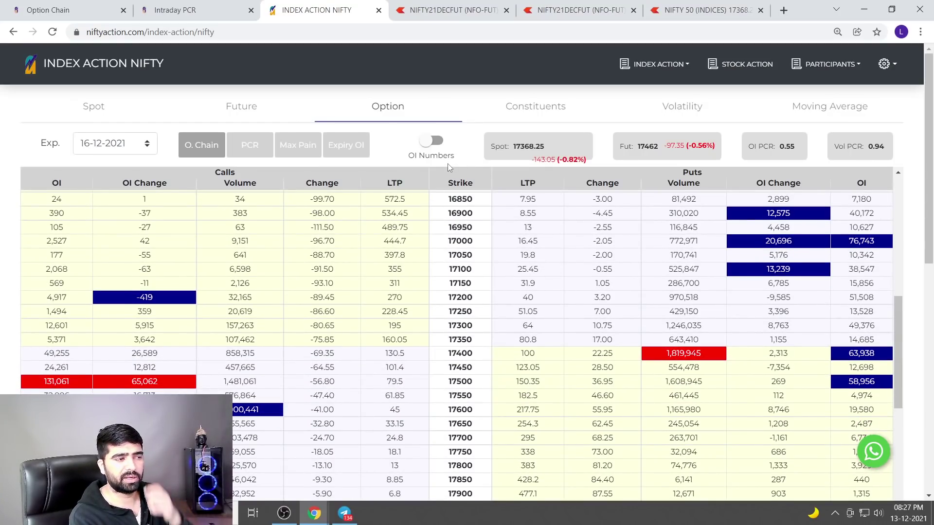
pyautogui.click(437, 141)
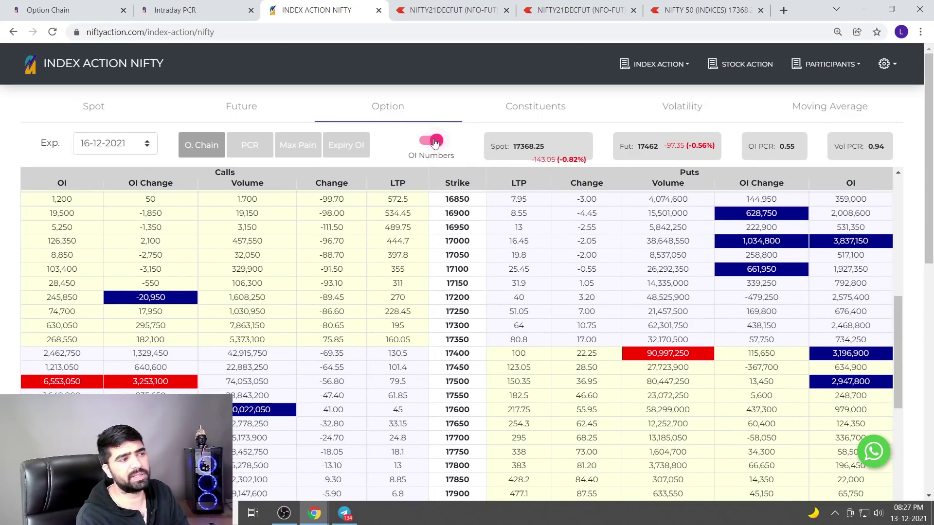
pyautogui.click(426, 145)
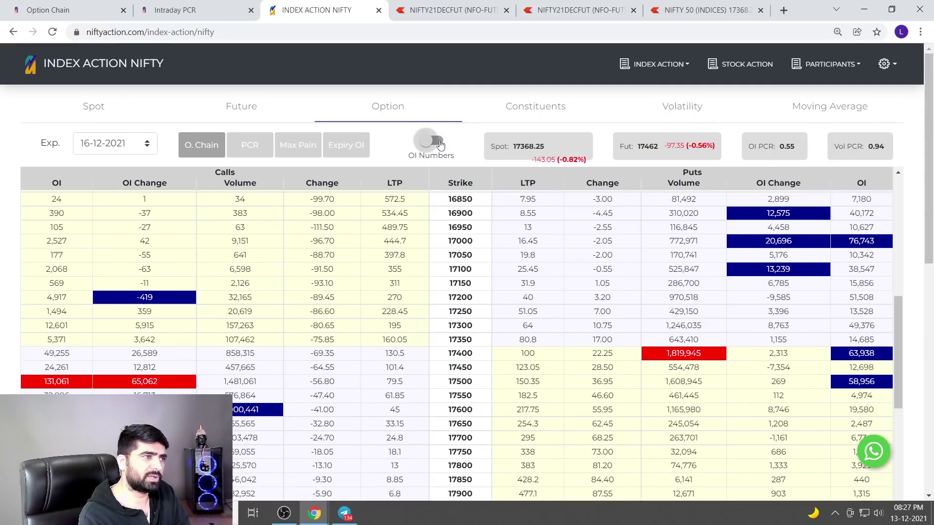
pyautogui.click(431, 146)
pyautogui.click(435, 147)
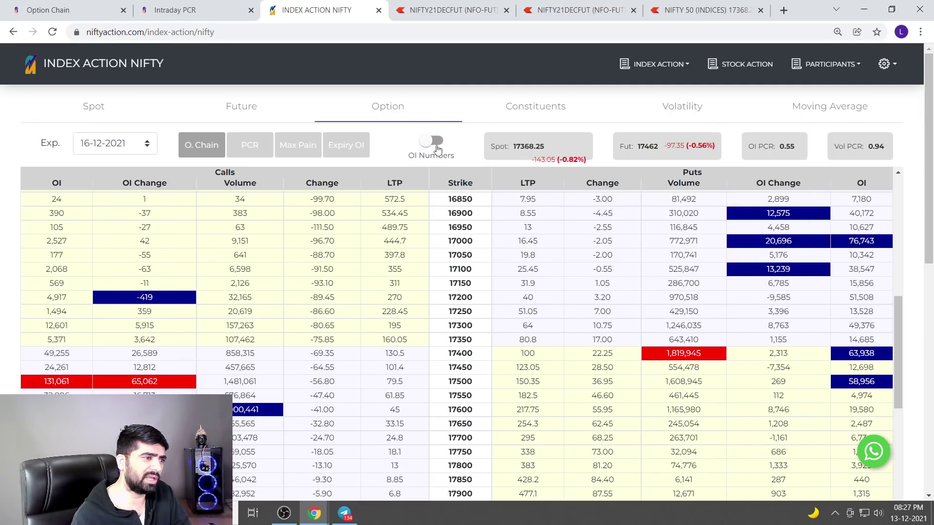
pyautogui.click(438, 148)
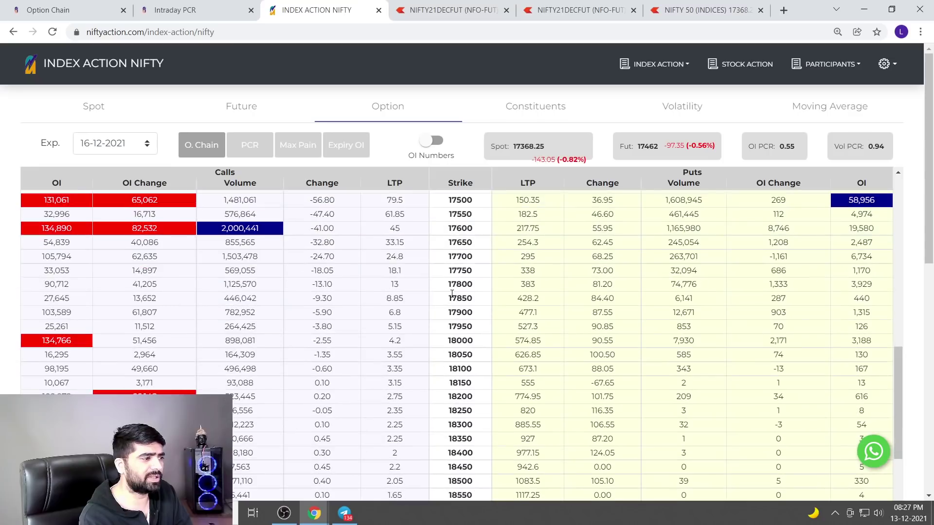
pyautogui.click(438, 147)
pyautogui.click(437, 147)
pyautogui.click(437, 147)
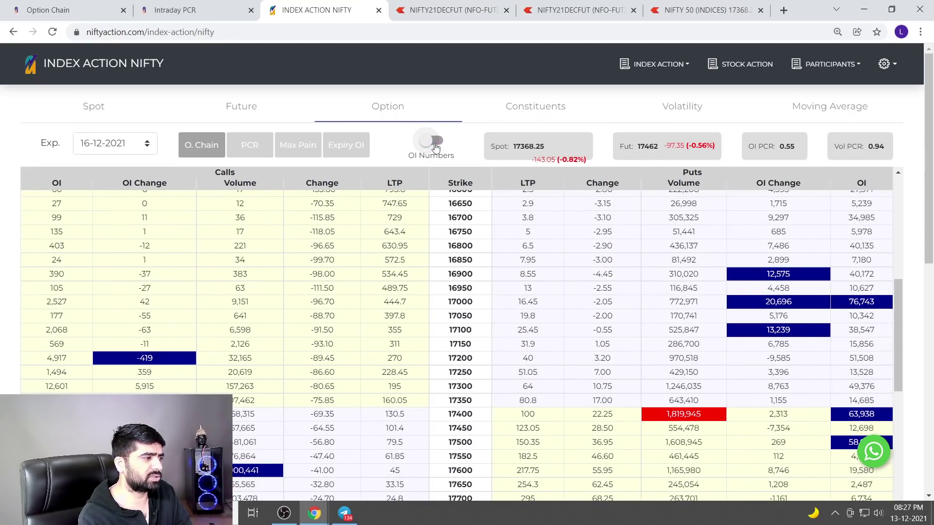
pyautogui.click(438, 147)
pyautogui.click(437, 147)
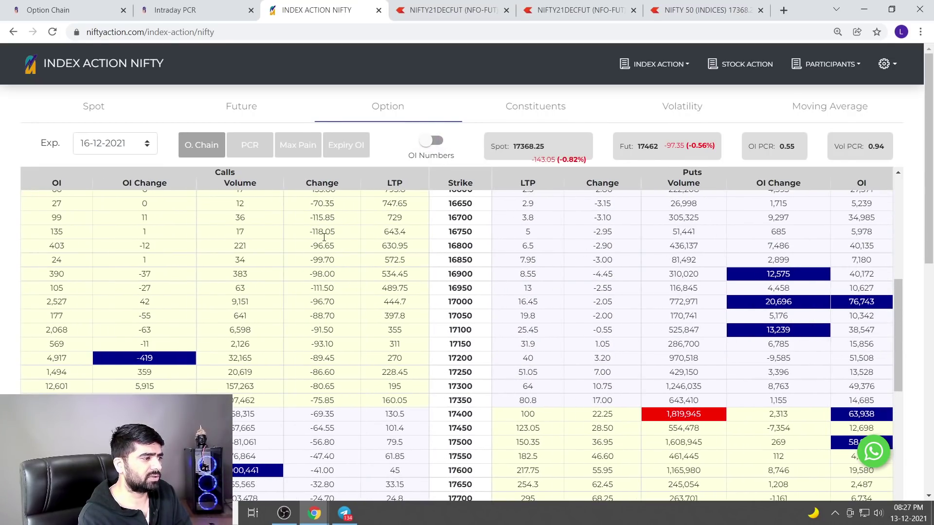
pyautogui.click(438, 143)
pyautogui.scroll(-4, 533, 319)
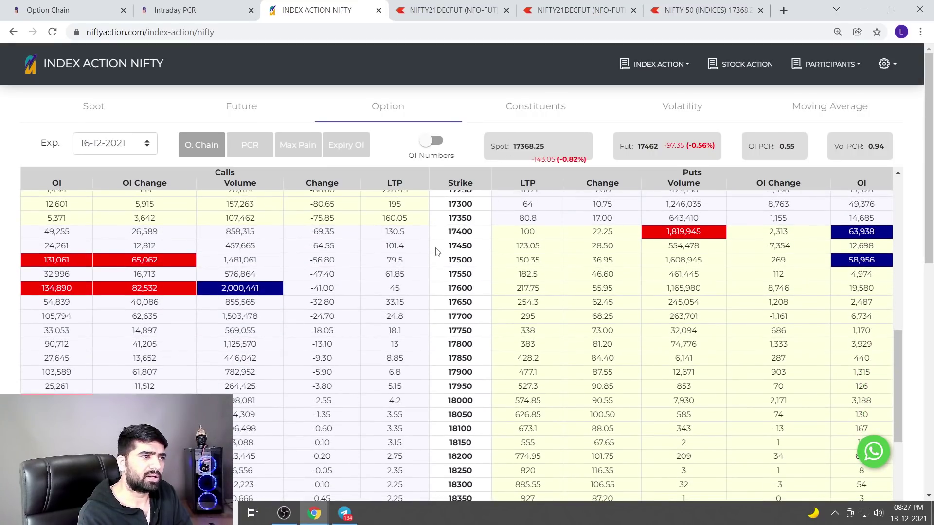
pyautogui.scroll(1, 789, 303)
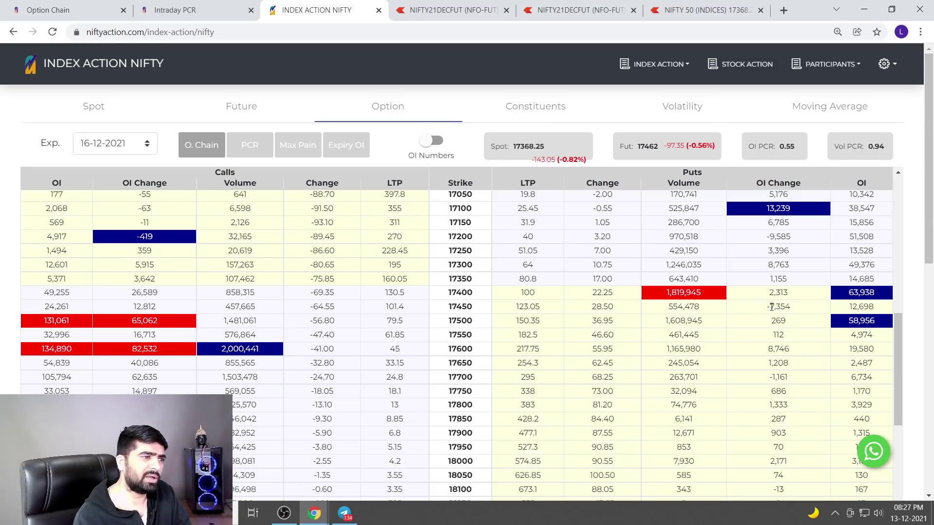
pyautogui.click(433, 142)
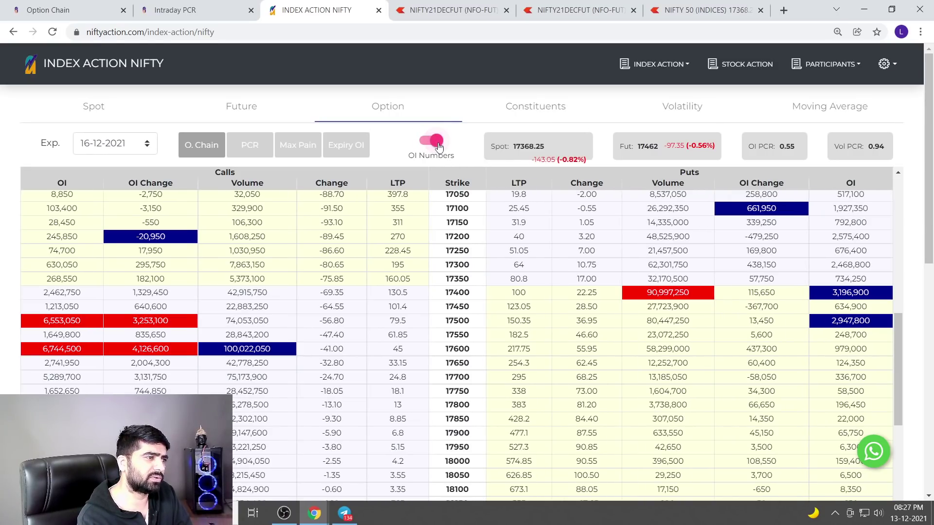
pyautogui.click(433, 142)
pyautogui.scroll(-1, 579, 320)
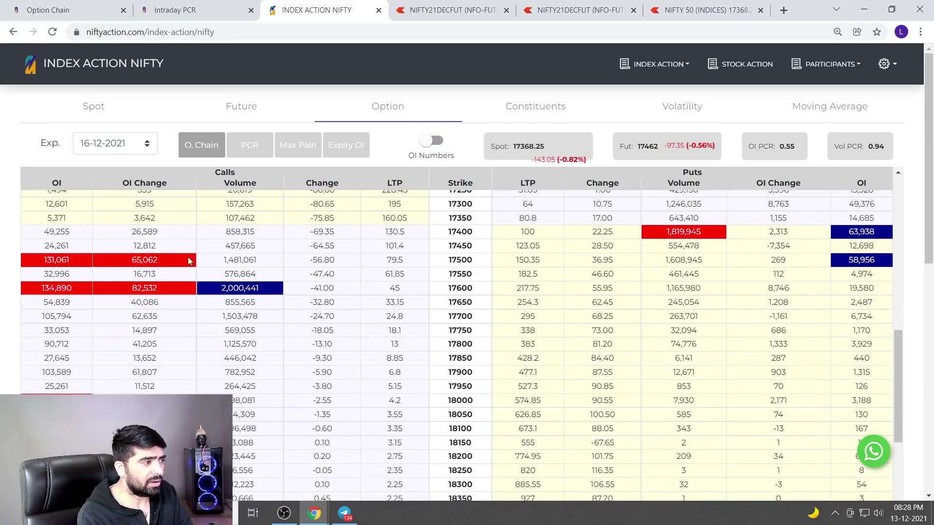
pyautogui.scroll(1, 729, 354)
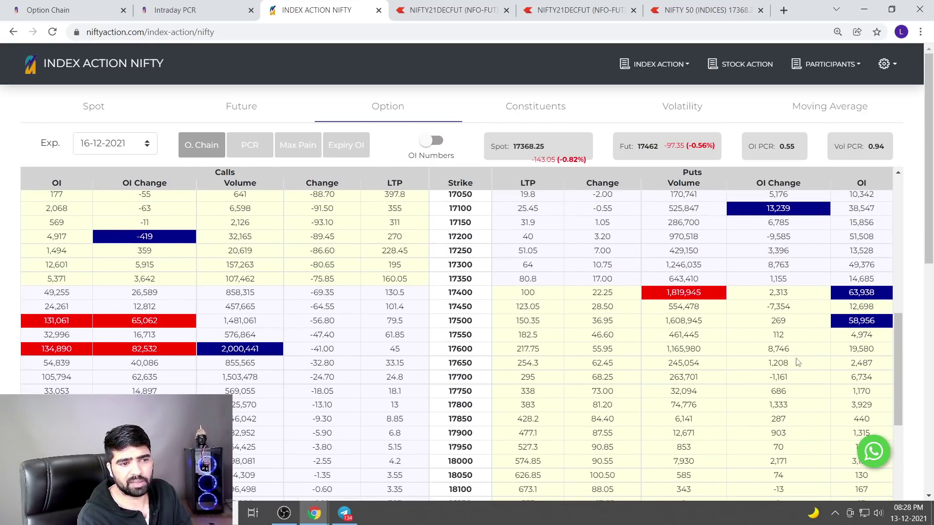
pyautogui.scroll(2, 779, 330)
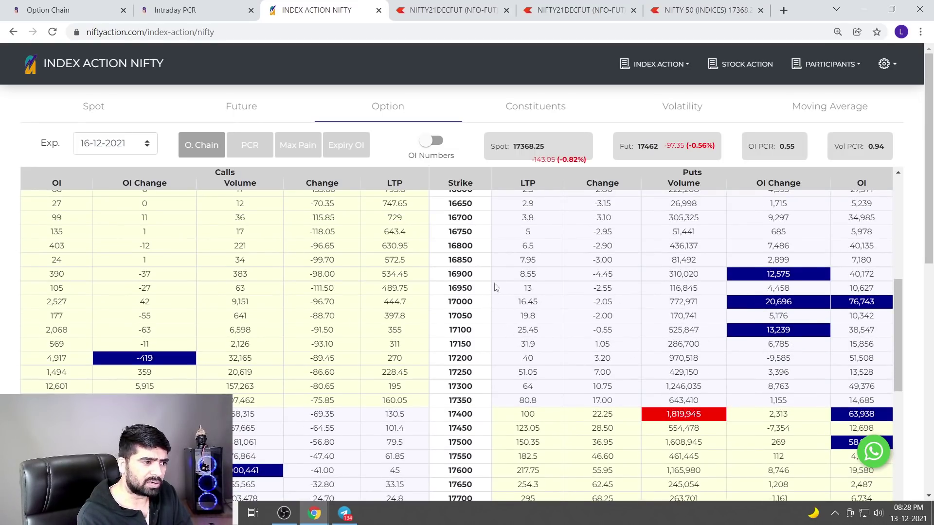
pyautogui.scroll(-1, 496, 287)
pyautogui.scroll(-3, 486, 302)
pyautogui.scroll(-3, 477, 331)
pyautogui.scroll(-3, 462, 351)
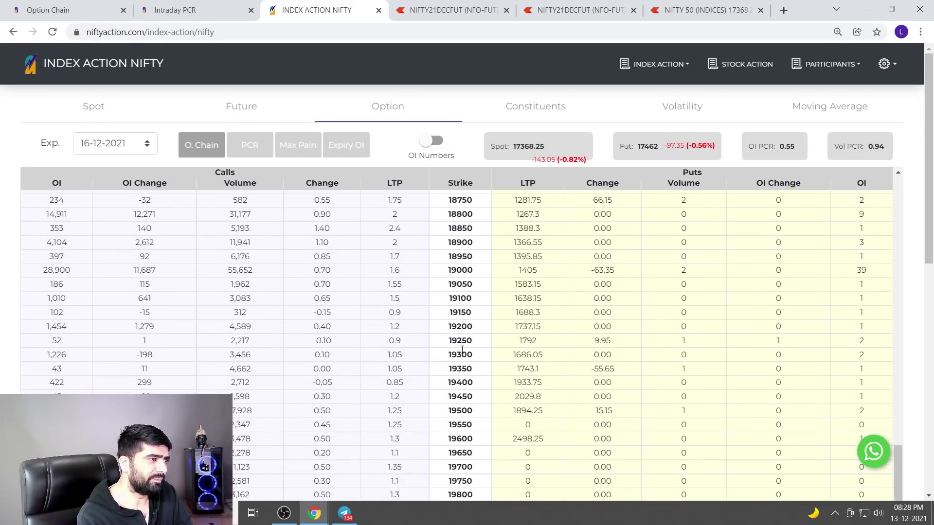
# Step: Show the PCR charts and scroll through the 16-12-2021 OI PCR and PUT/CALL charts
pyautogui.click(250, 146)
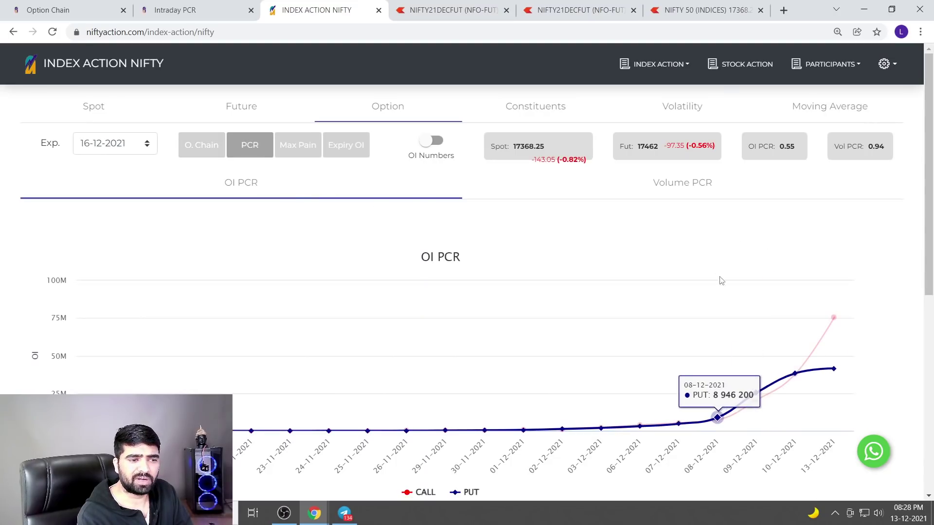
pyautogui.scroll(-2, 721, 281)
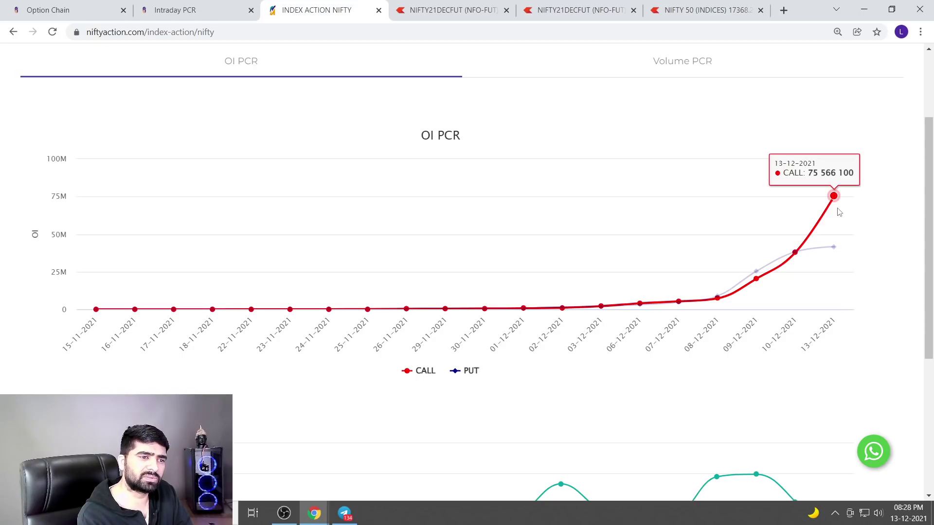
pyautogui.scroll(-1, 838, 211)
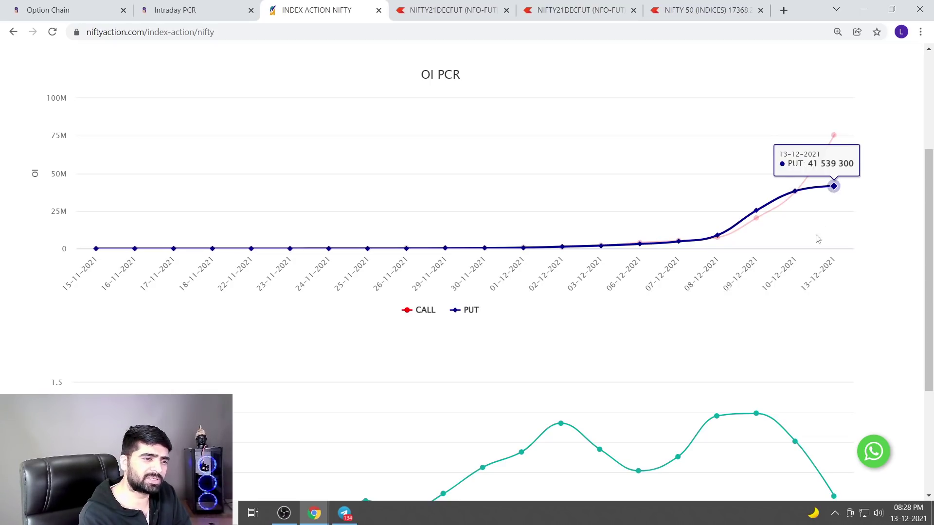
pyautogui.scroll(-2, 838, 194)
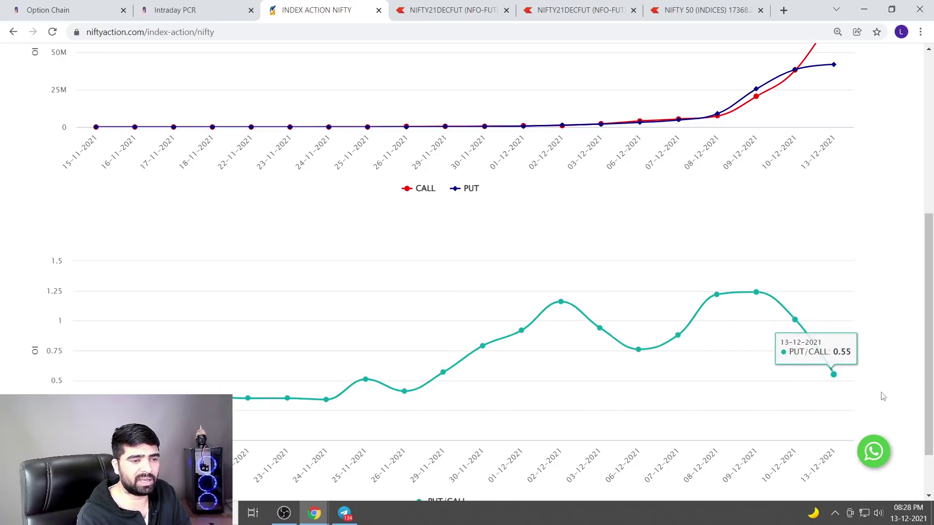
pyautogui.moveTo(833, 374)
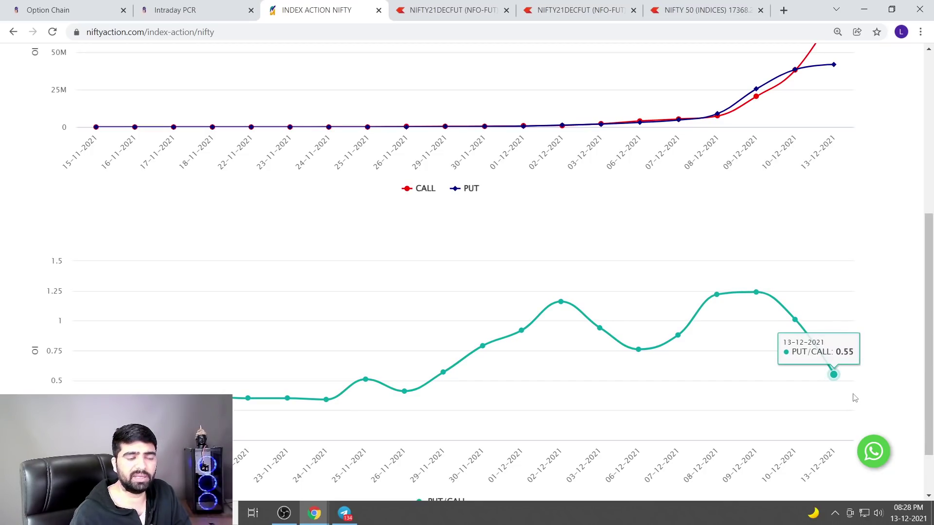
pyautogui.scroll(6, 477, 257)
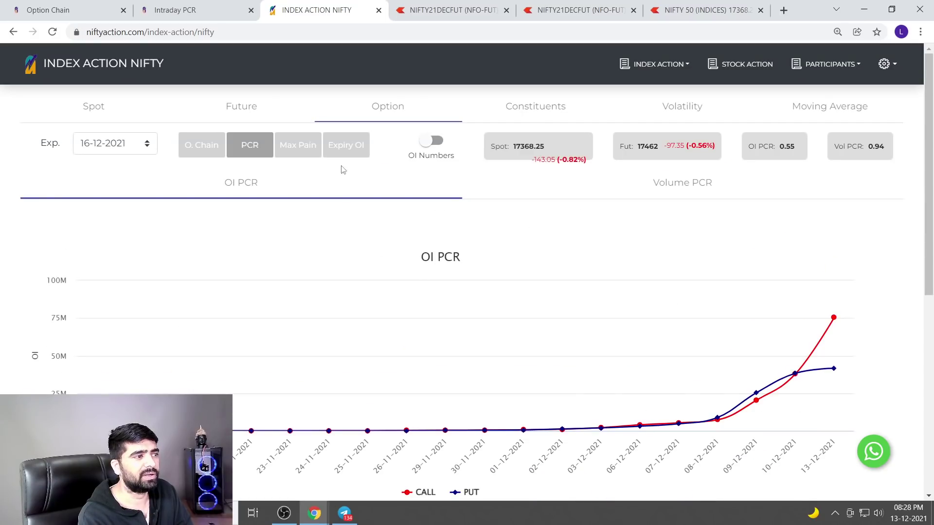
# Step: View Max Pain, then in Expiry OI highlight 16-12-2021 CE COI 37,592,450 and PE COI 3,235,450
pyautogui.click(309, 152)
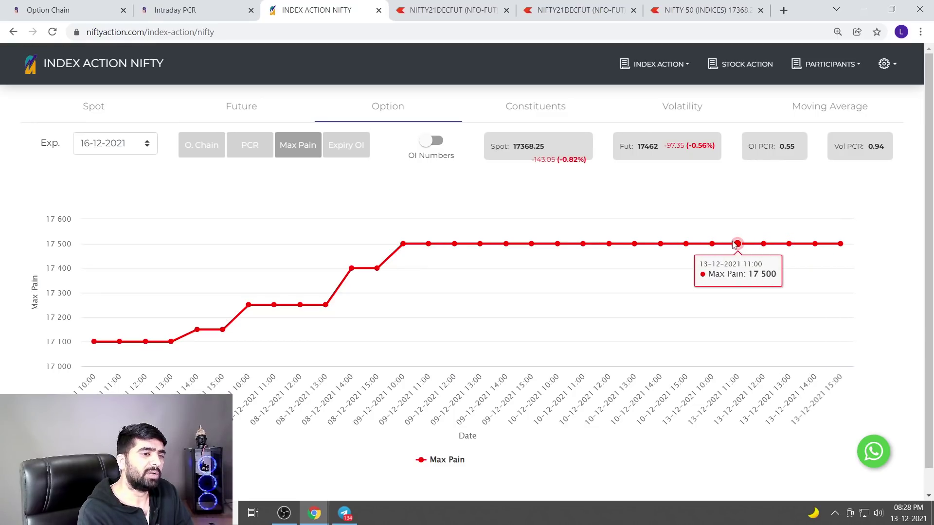
pyautogui.moveTo(736, 243)
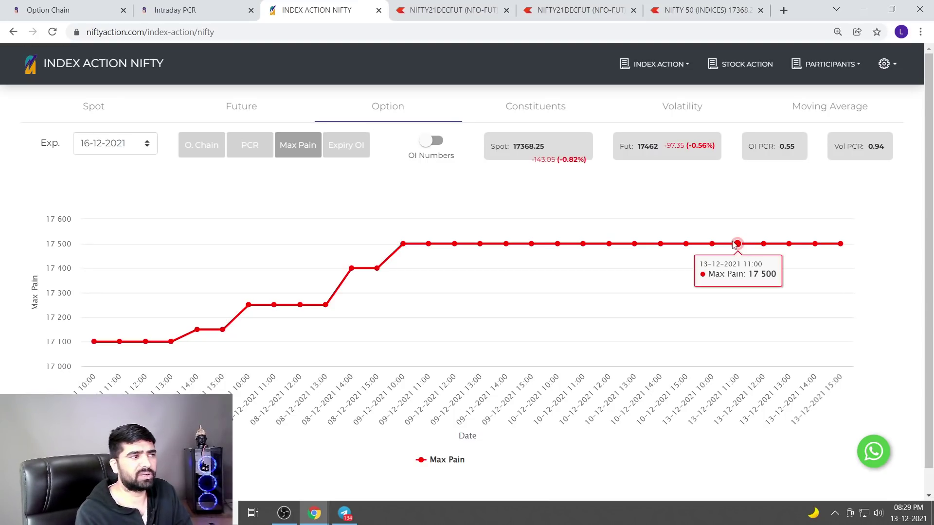
pyautogui.click(342, 150)
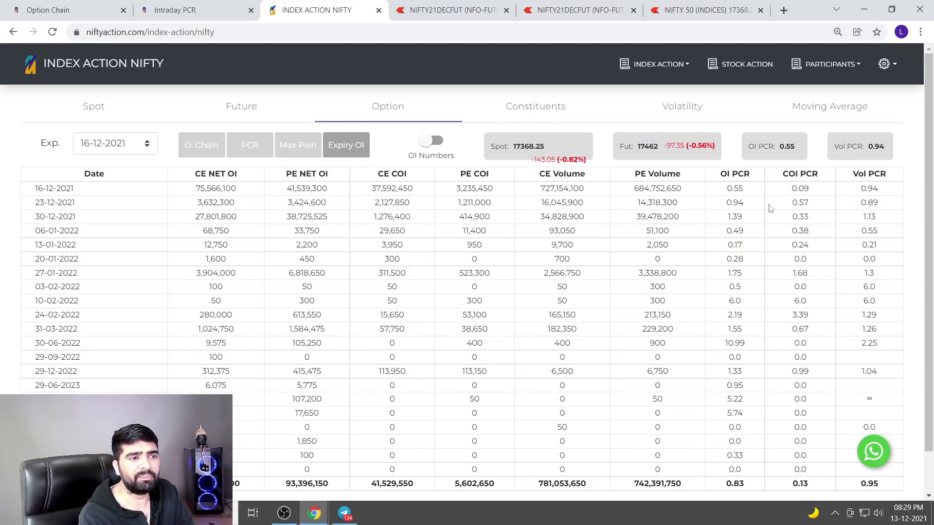
pyautogui.doubleClick(405, 188)
pyautogui.moveTo(382, 200)
pyautogui.mouseDown()
pyautogui.moveTo(435, 189)
pyautogui.moveTo(374, 189)
pyautogui.mouseUp()
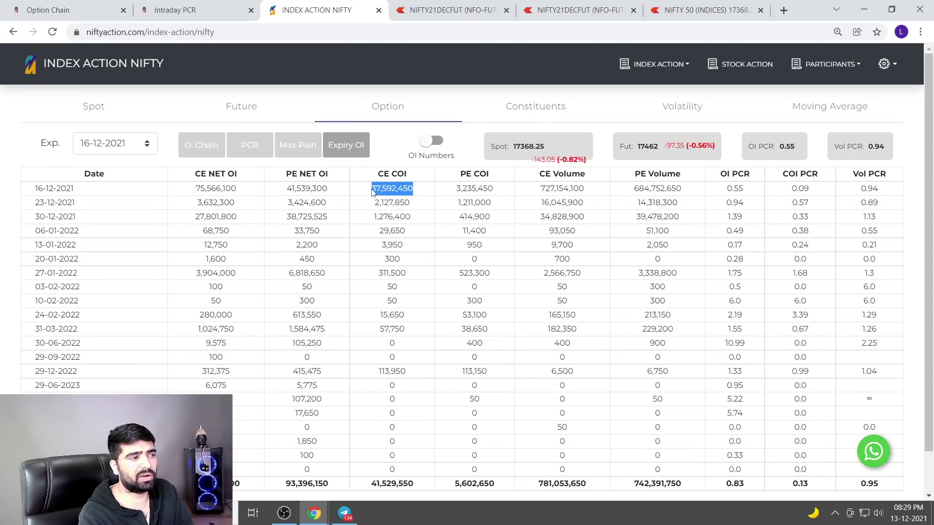
pyautogui.moveTo(510, 188); pyautogui.dragTo(447, 192)
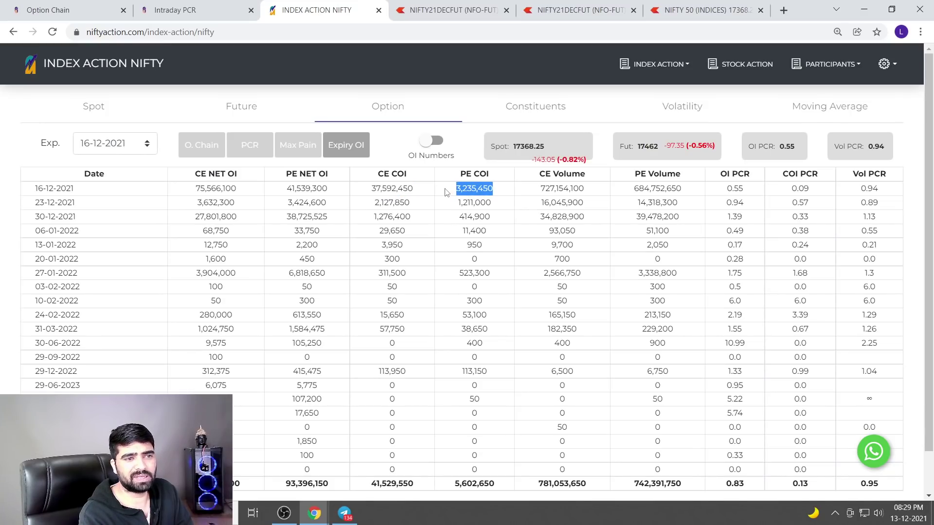
pyautogui.click(518, 221)
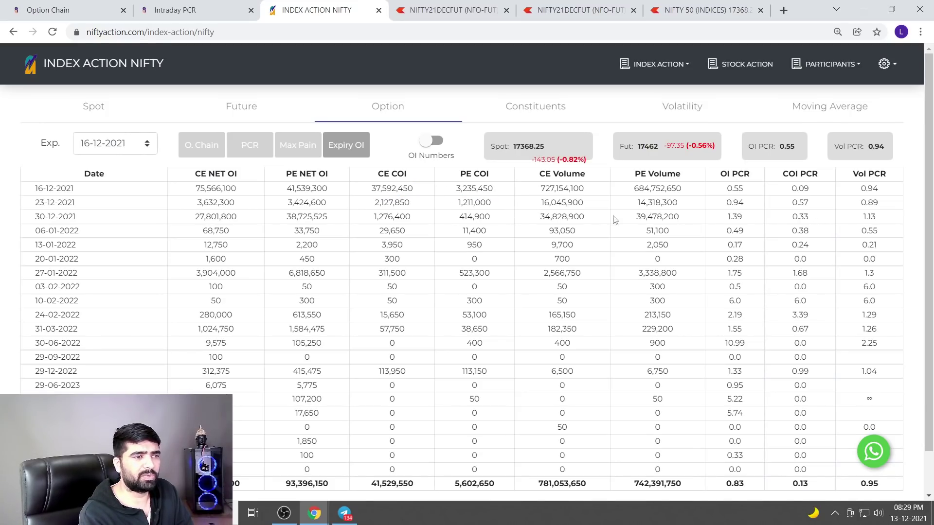
# Step: Highlight later-expiry COI values and the totals: PE COI 5,602,650 and CE COI 41,529,550
pyautogui.moveTo(429, 205)
pyautogui.mouseDown()
pyautogui.moveTo(380, 203)
pyautogui.moveTo(357, 219)
pyautogui.mouseUp()
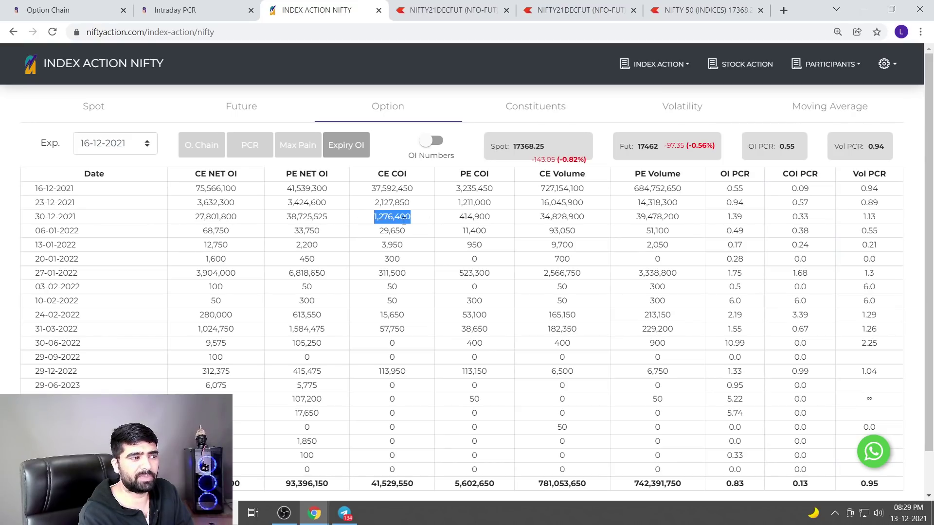
pyautogui.click(404, 221)
pyautogui.moveTo(423, 218); pyautogui.dragTo(374, 220)
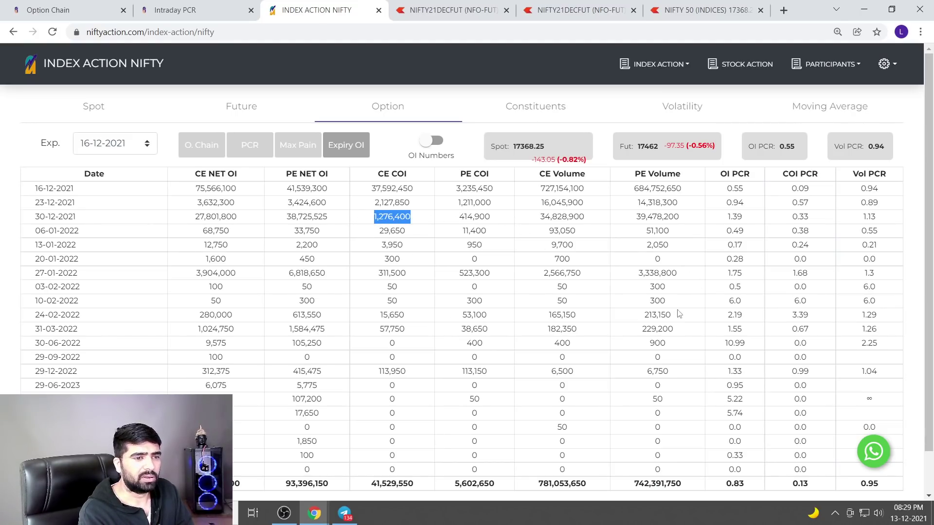
pyautogui.scroll(-1, 444, 267)
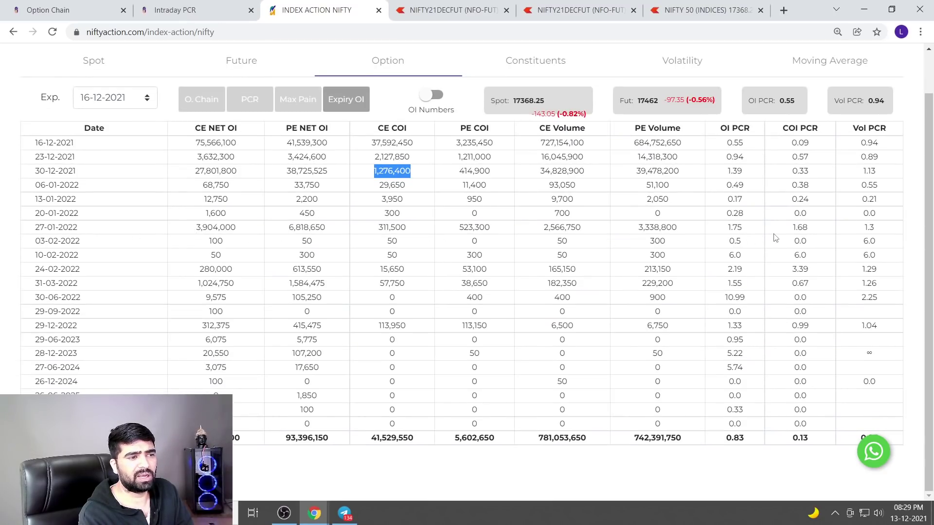
pyautogui.moveTo(495, 231); pyautogui.dragTo(439, 231)
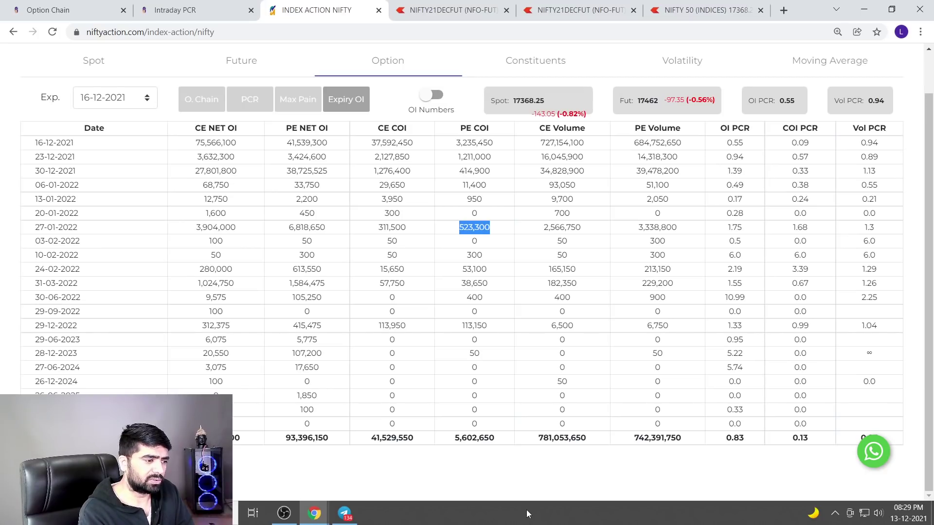
pyautogui.moveTo(500, 440); pyautogui.dragTo(439, 436)
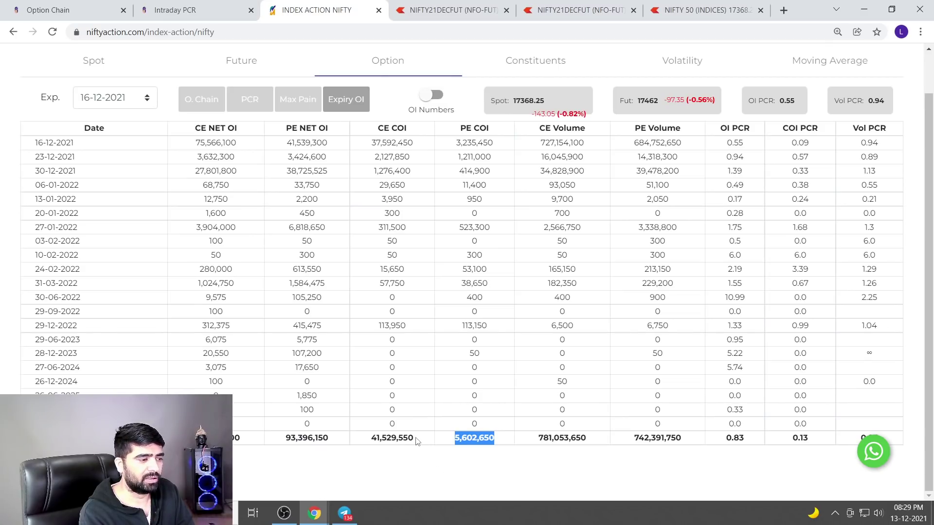
pyautogui.moveTo(417, 439); pyautogui.dragTo(361, 441)
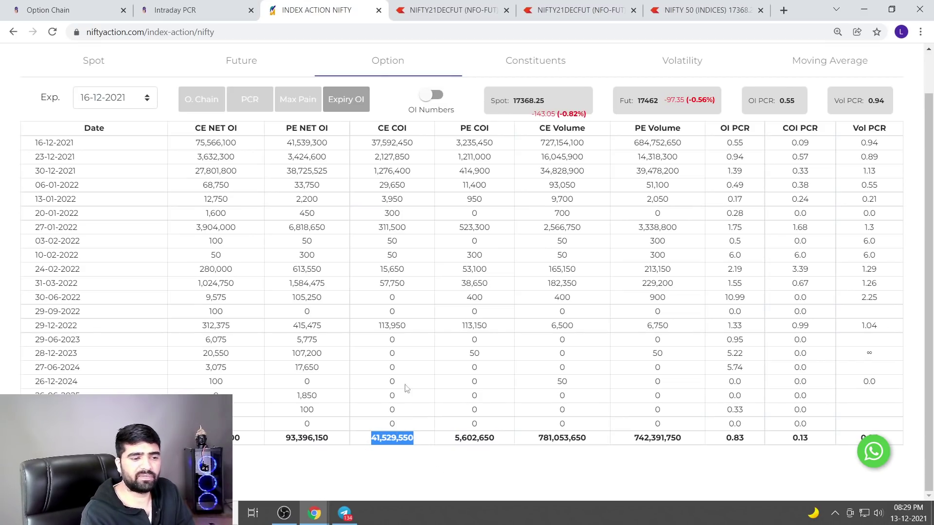
pyautogui.scroll(1, 783, 428)
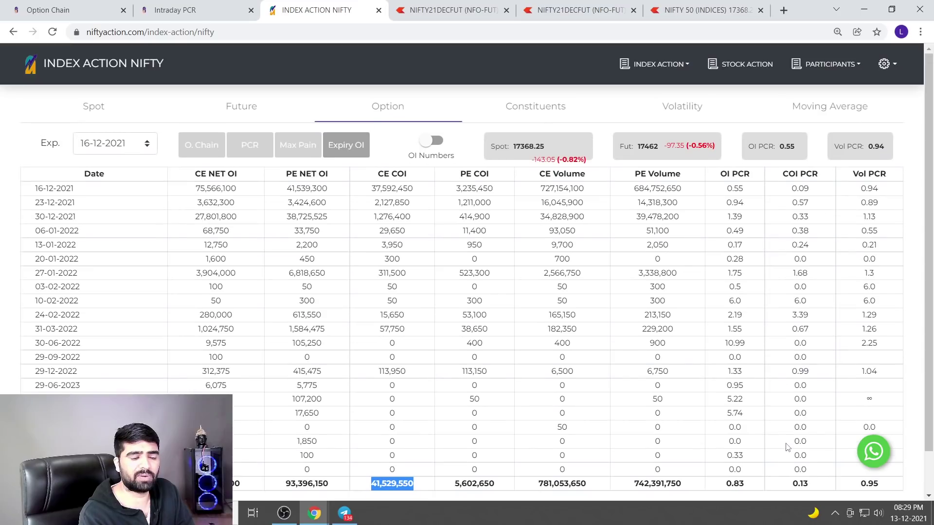
pyautogui.scroll(-1, 729, 433)
pyautogui.scroll(1, 535, 428)
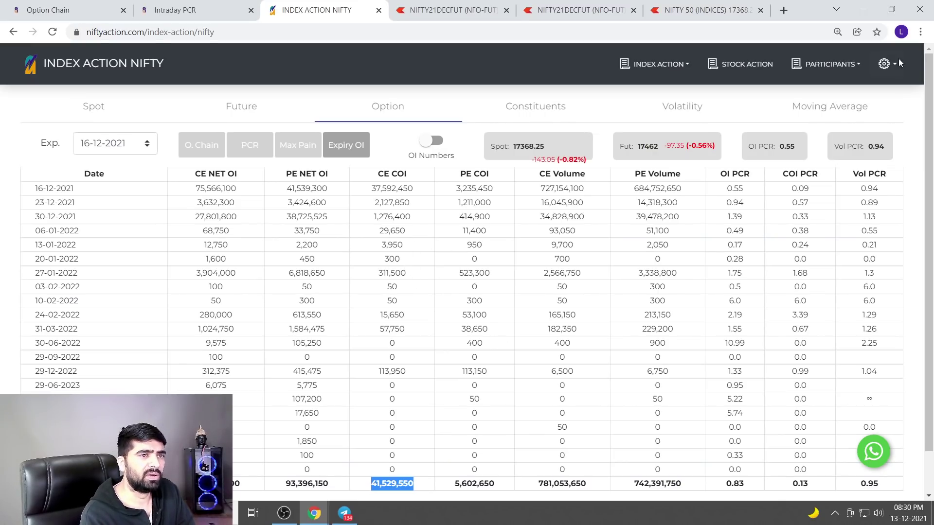
# Step: Go to the Participants Derivative OI page from the Participants menu
pyautogui.click(827, 64)
pyautogui.click(833, 143)
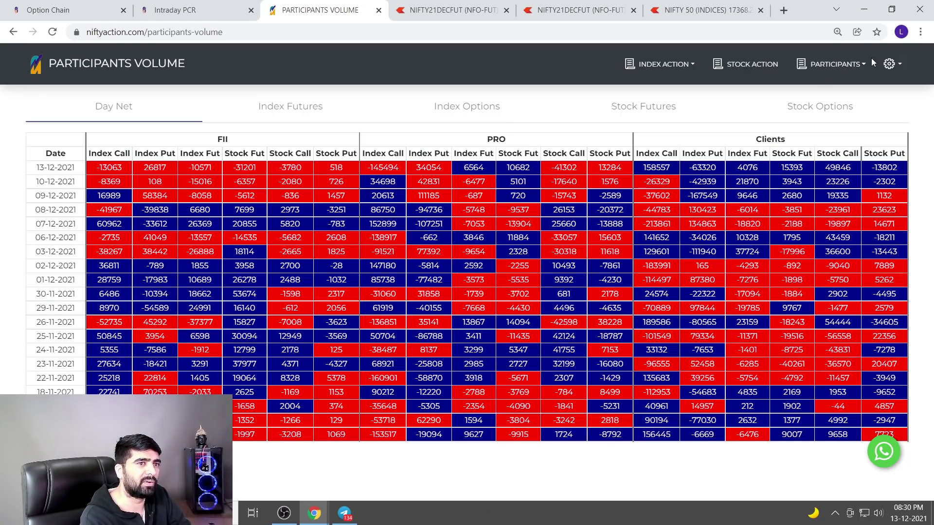
pyautogui.click(834, 64)
pyautogui.click(849, 127)
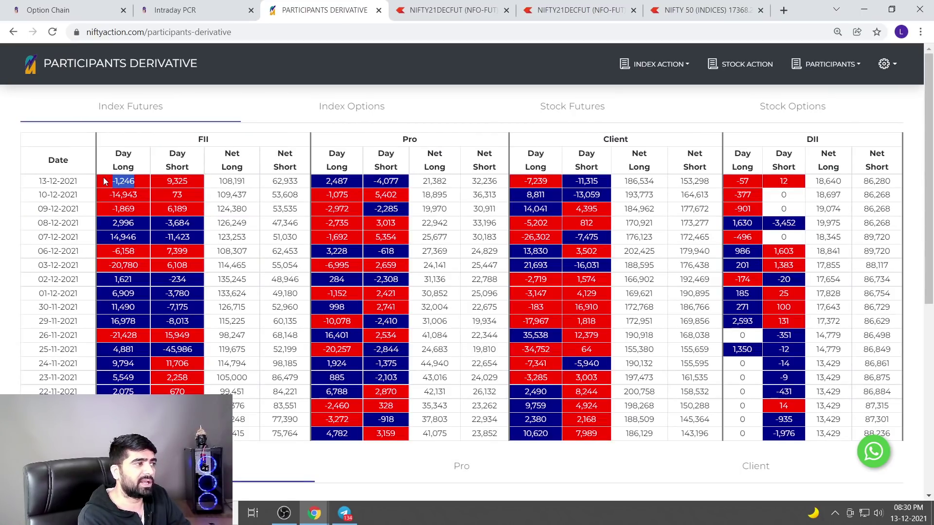
# Step: Mark the Index Futures FII net long 108,191 and day short 9,325 figures
pyautogui.click(191, 178)
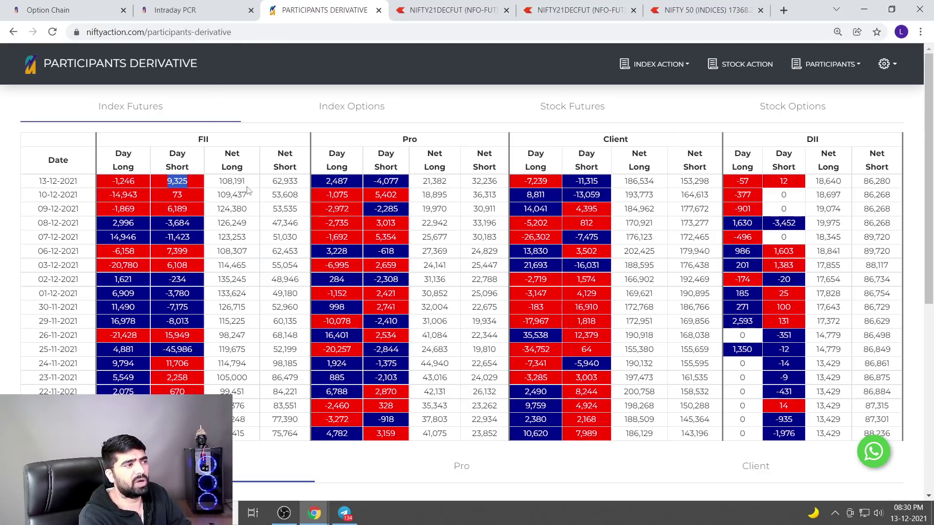
pyautogui.doubleClick(233, 181)
pyautogui.scroll(-7, 234, 185)
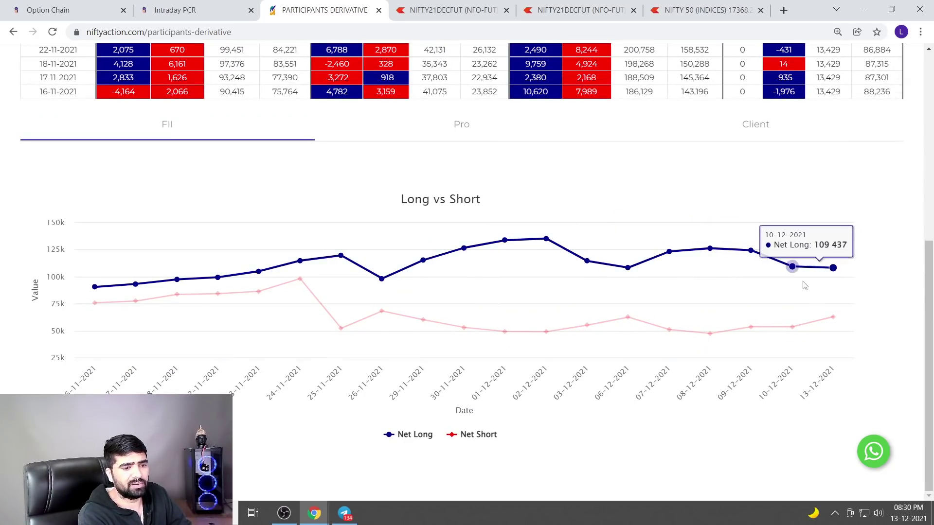
pyautogui.scroll(6, 170, 182)
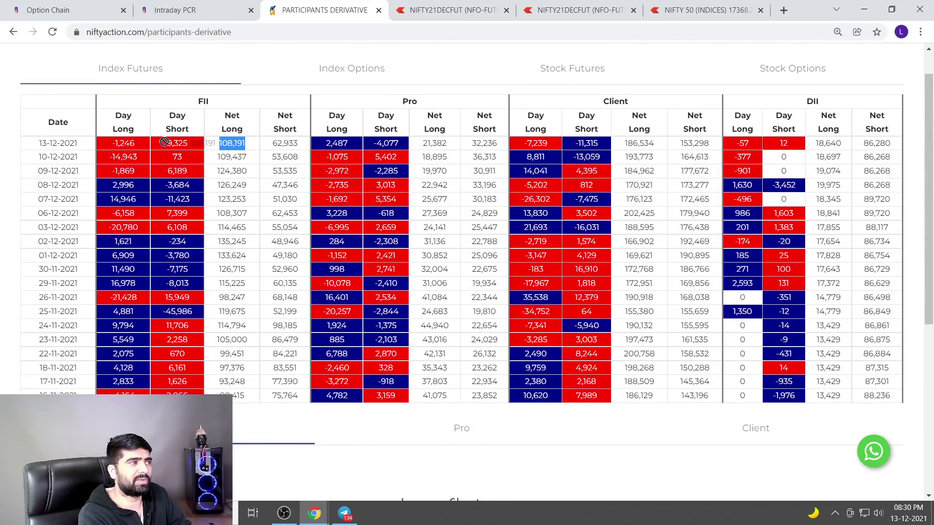
pyautogui.moveTo(173, 143); pyautogui.dragTo(194, 146)
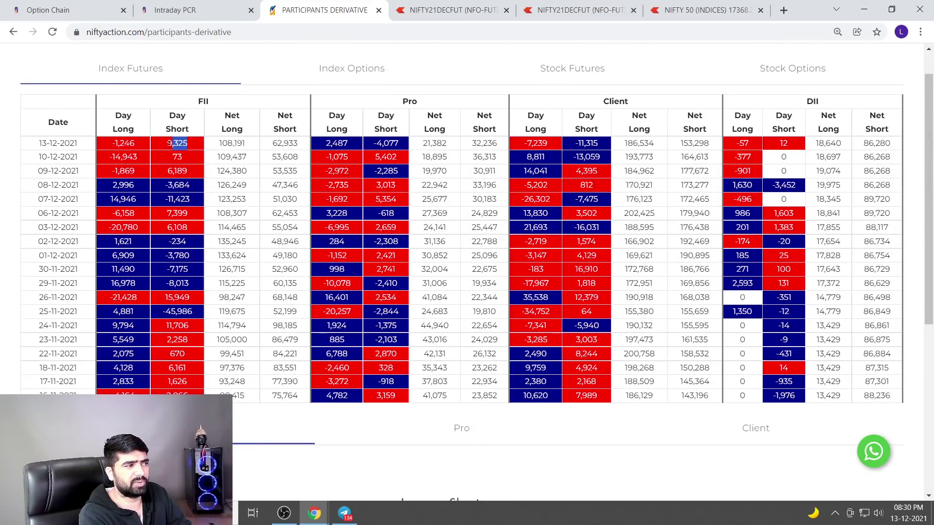
pyautogui.click(168, 143)
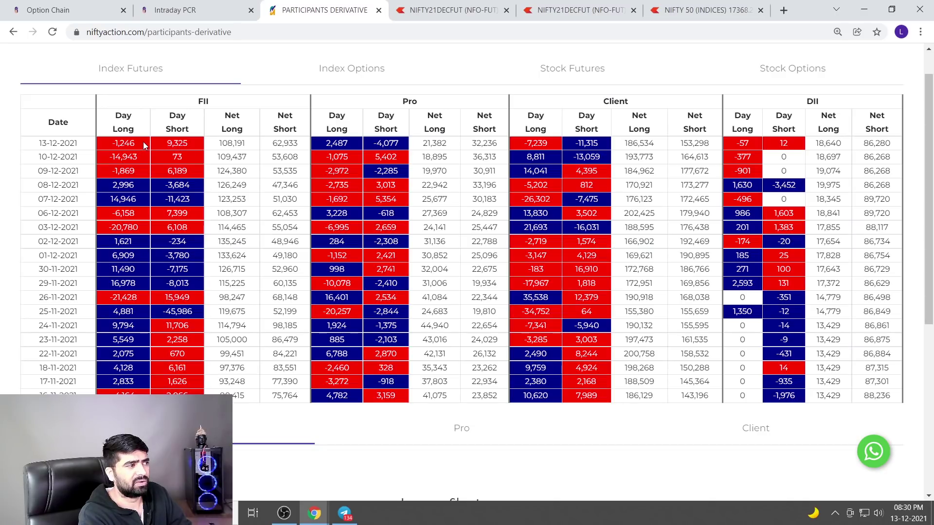
pyautogui.moveTo(184, 144); pyautogui.dragTo(168, 145)
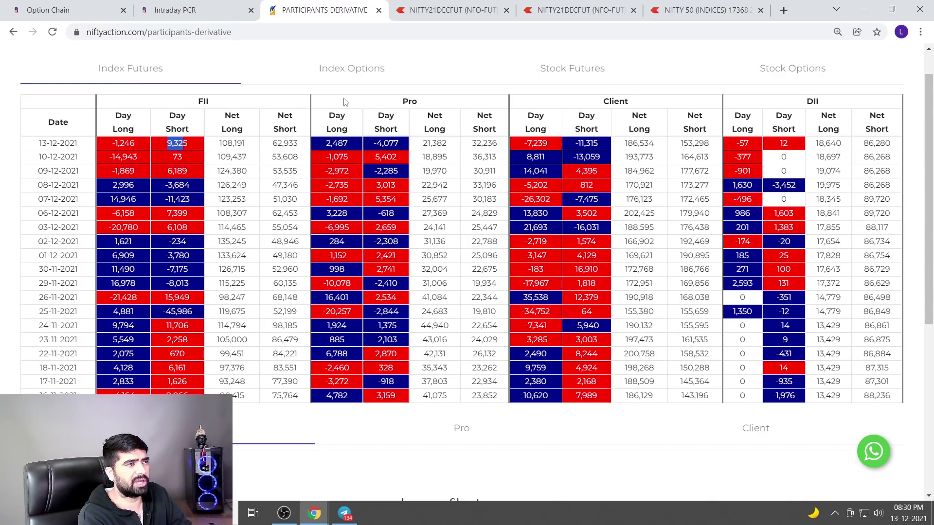
pyautogui.scroll(1, 345, 102)
# Step: Switch to Stock Futures and highlight FII day long -18,142 and net figures for 13-12-2021
pyautogui.click(560, 110)
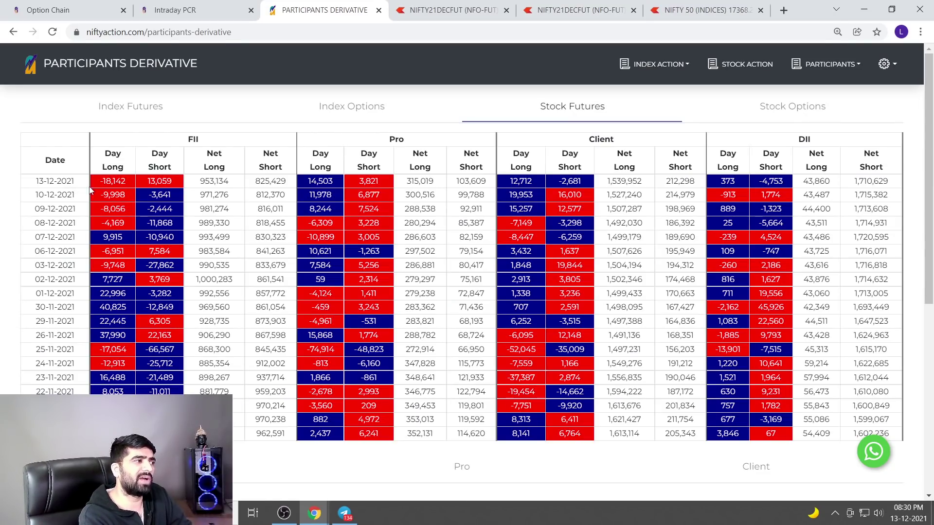
pyautogui.moveTo(99, 185); pyautogui.dragTo(152, 181)
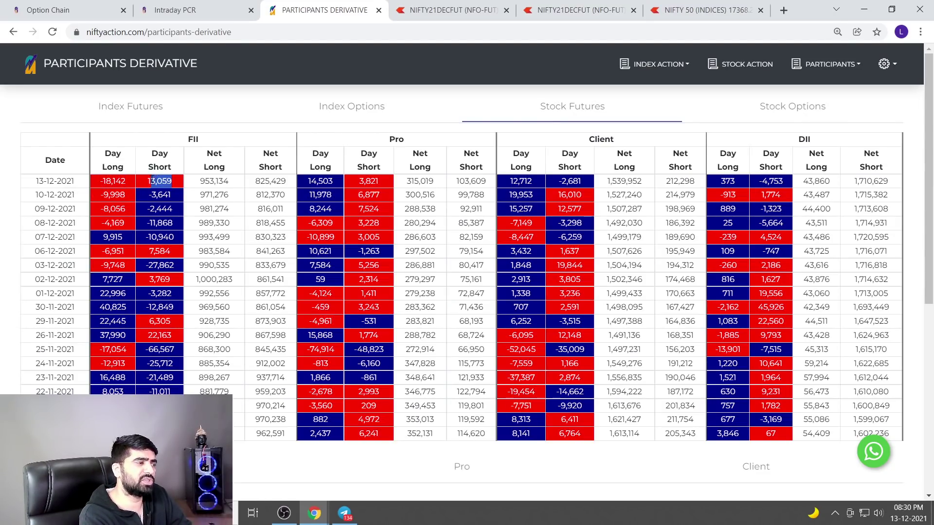
pyautogui.scroll(-7, 263, 201)
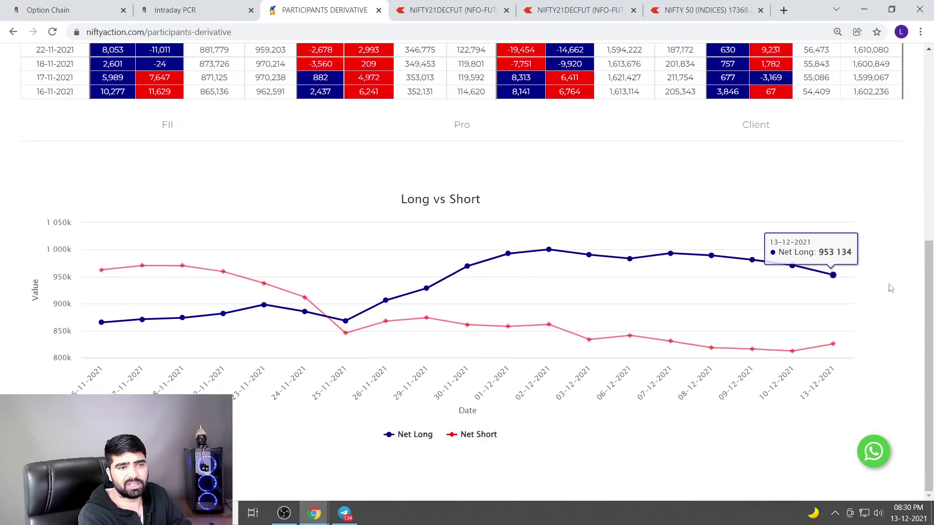
pyautogui.moveTo(548, 250)
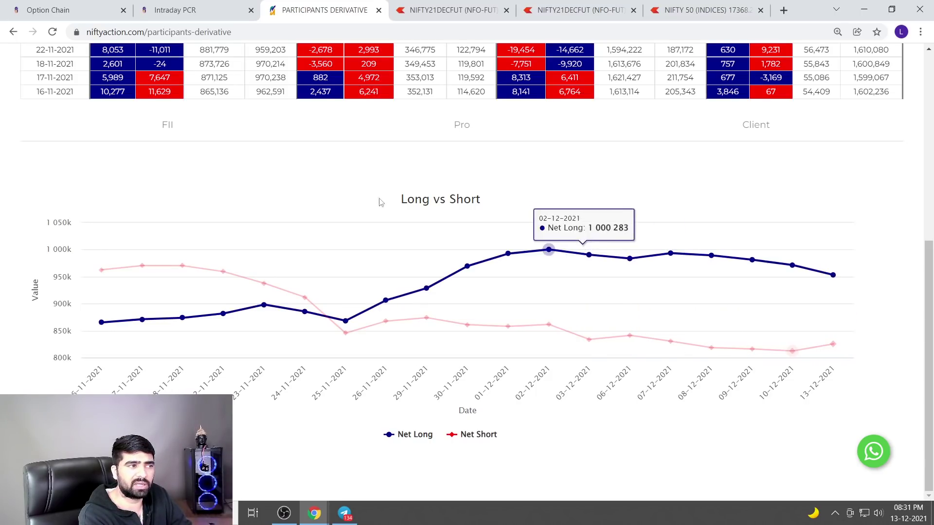
pyautogui.scroll(7, 253, 259)
pyautogui.moveTo(202, 178); pyautogui.dragTo(268, 179)
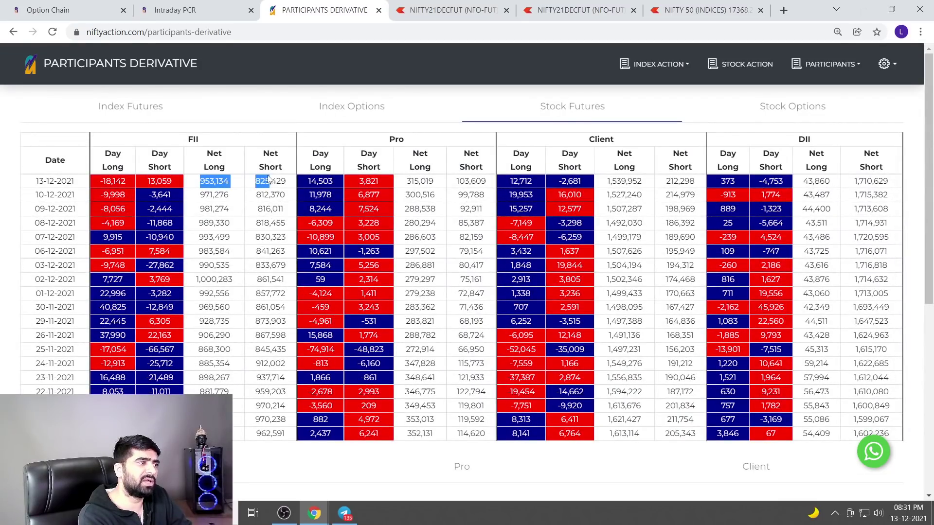
pyautogui.click(287, 182)
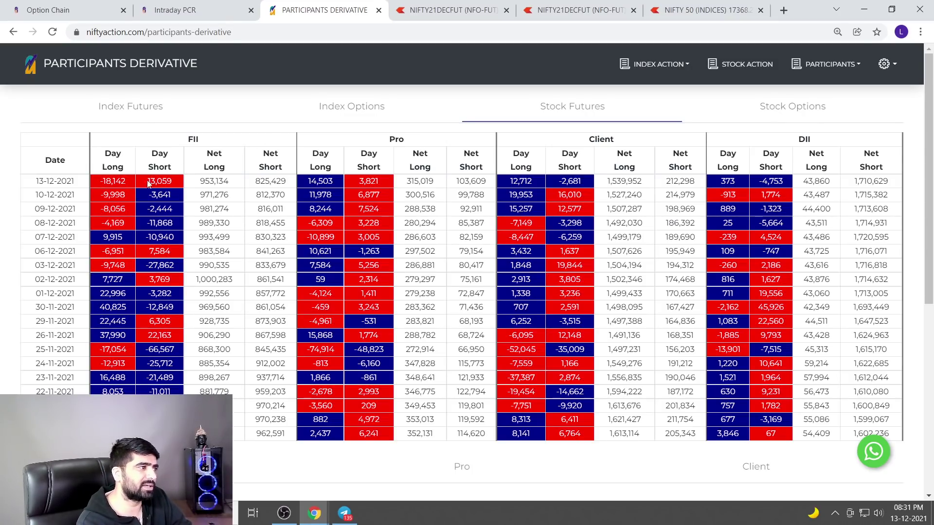
pyautogui.moveTo(100, 182); pyautogui.dragTo(169, 181)
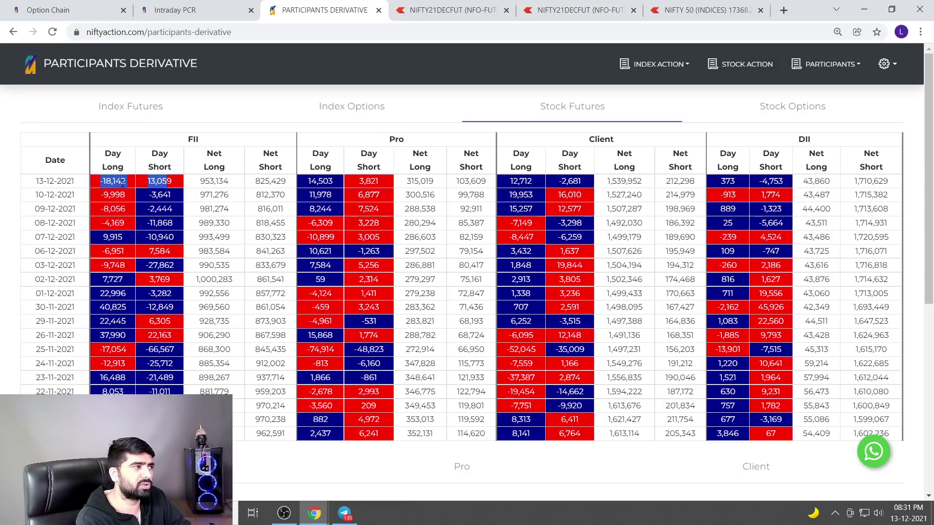
pyautogui.click(181, 179)
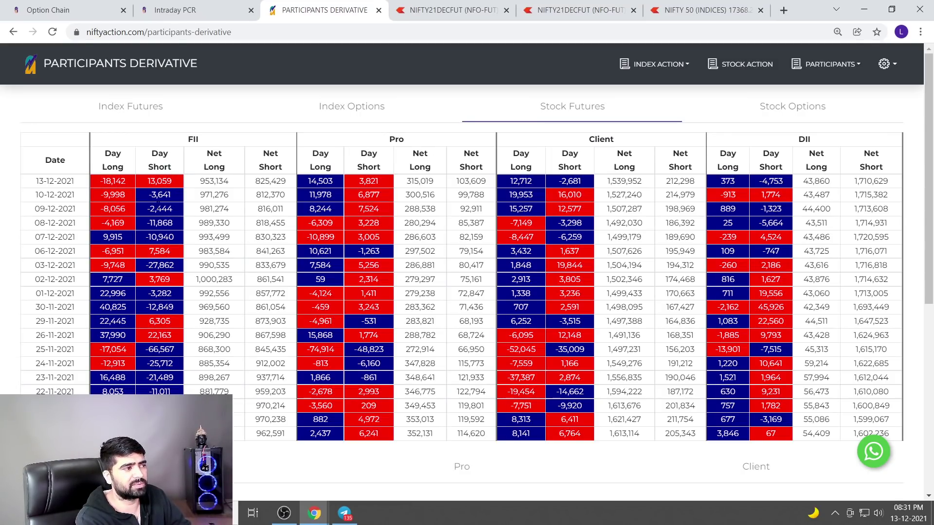
# Step: Switch to Index Options and highlight FII call day long 100,893 and put day long 43,836
pyautogui.click(327, 107)
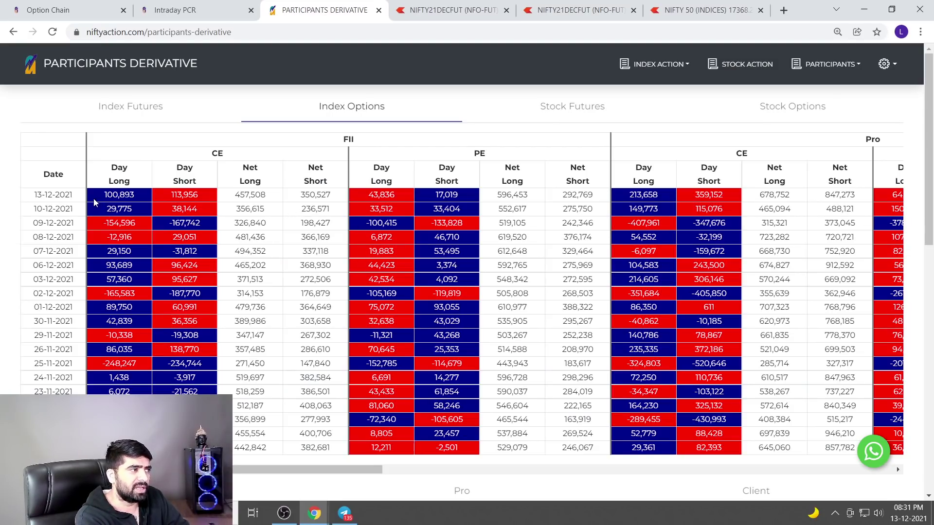
pyautogui.moveTo(103, 195); pyautogui.dragTo(254, 196)
pyautogui.moveTo(394, 195); pyautogui.dragTo(357, 200)
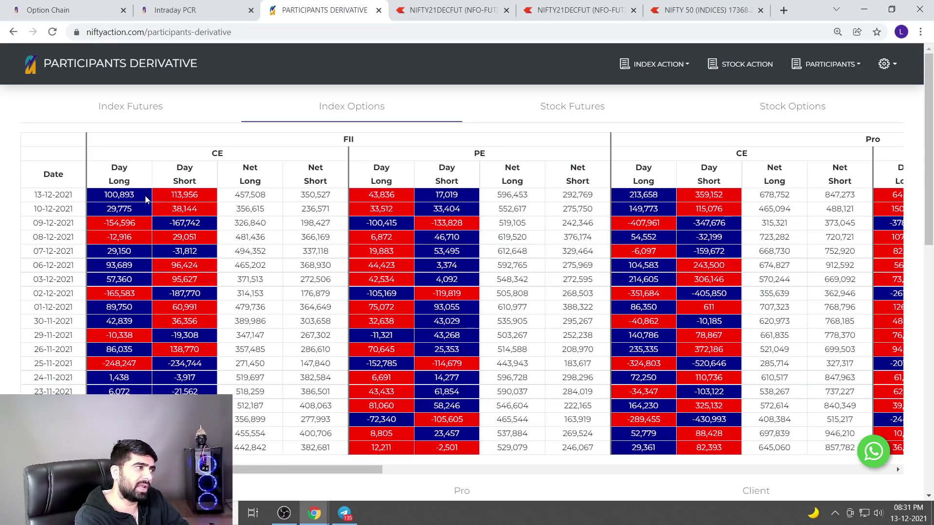
pyautogui.doubleClick(119, 194)
pyautogui.click(103, 216)
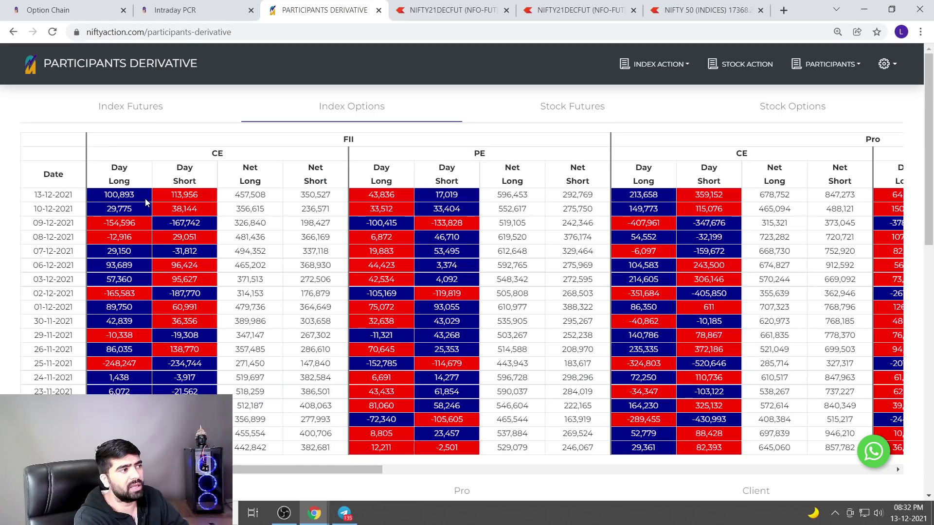
pyautogui.moveTo(146, 202); pyautogui.dragTo(84, 201)
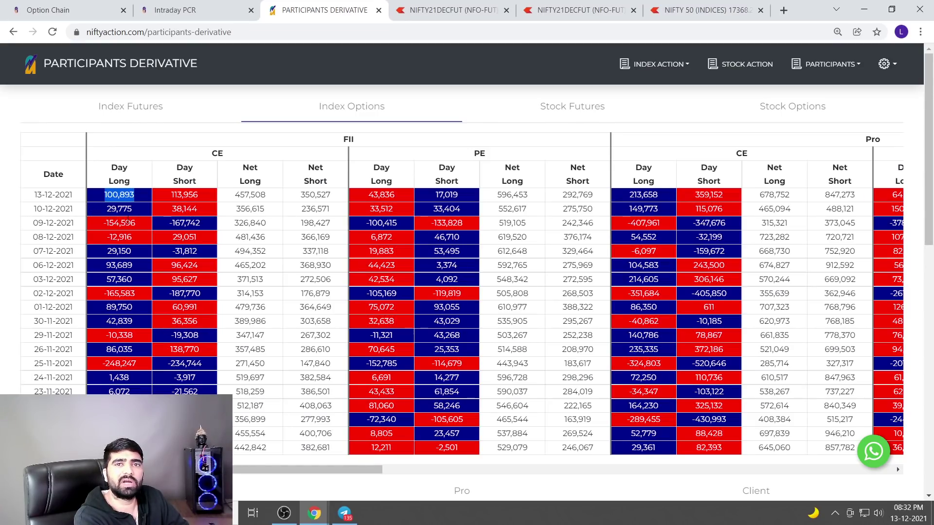
pyautogui.click(187, 191)
pyautogui.moveTo(138, 195); pyautogui.dragTo(100, 194)
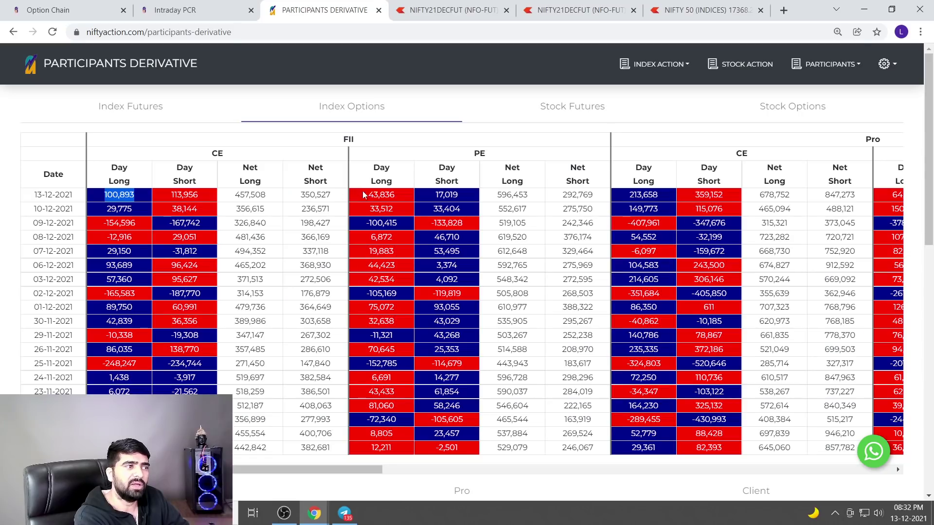
pyautogui.moveTo(406, 199); pyautogui.dragTo(357, 197)
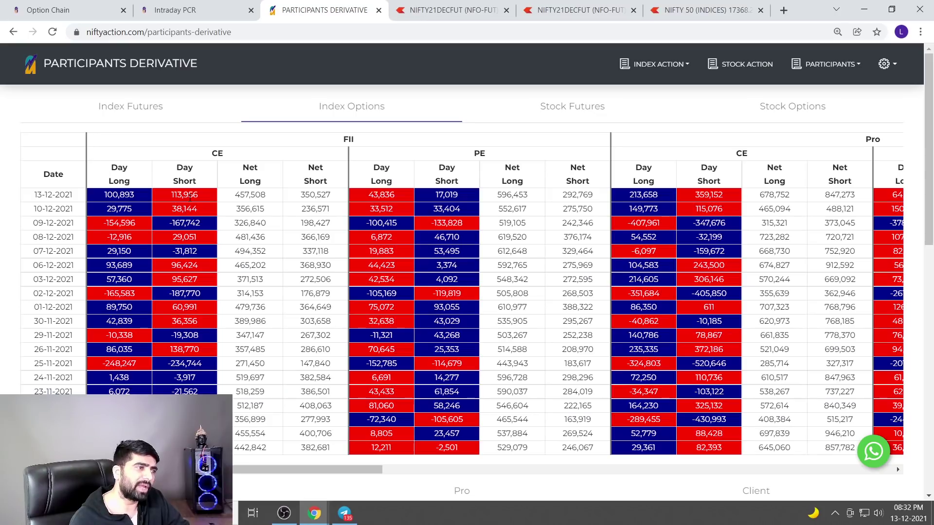
pyautogui.moveTo(392, 196); pyautogui.dragTo(356, 200)
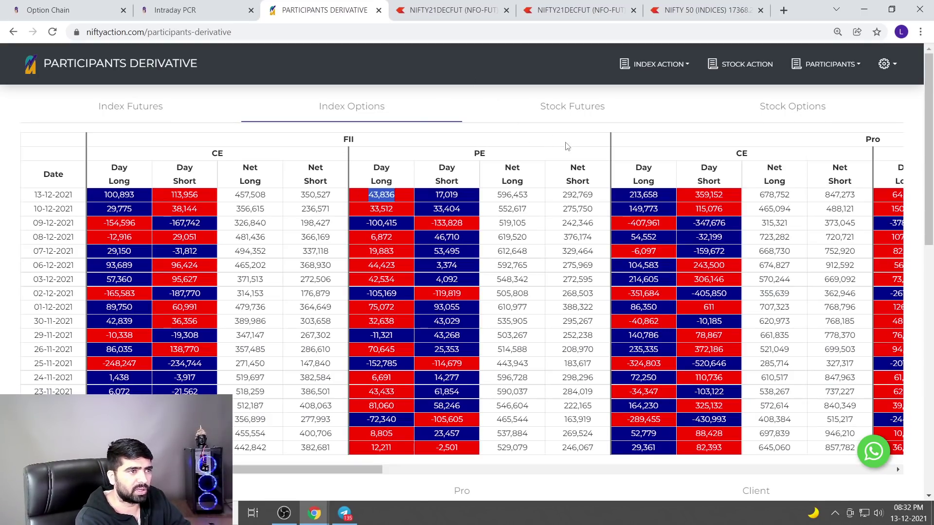
# Step: Open FII Numbers and mark the 13-12-2021 BANKNIFTY FII change of -1,207
pyautogui.click(827, 64)
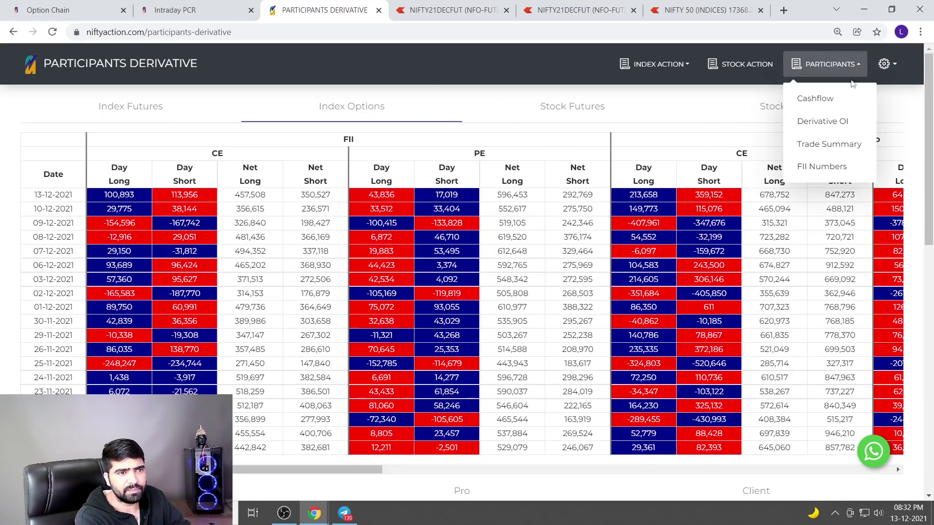
pyautogui.click(821, 167)
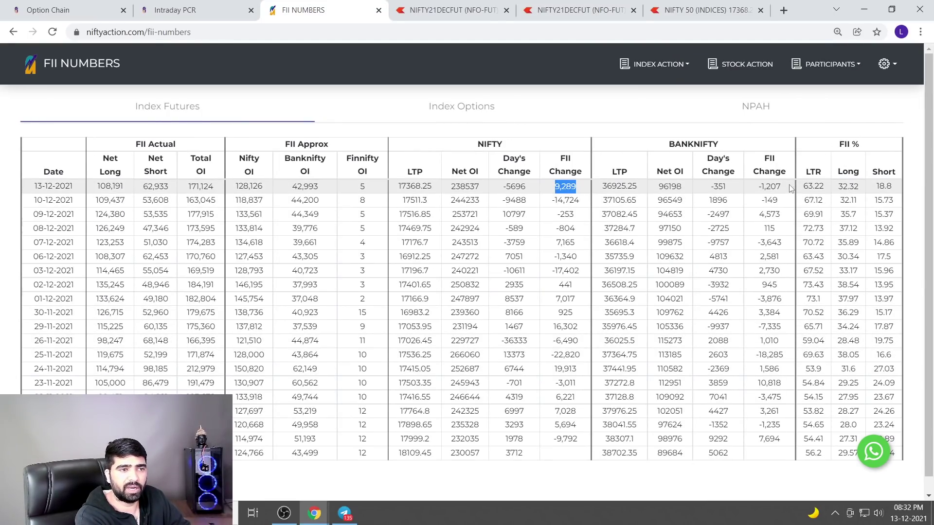
pyautogui.doubleClick(769, 186)
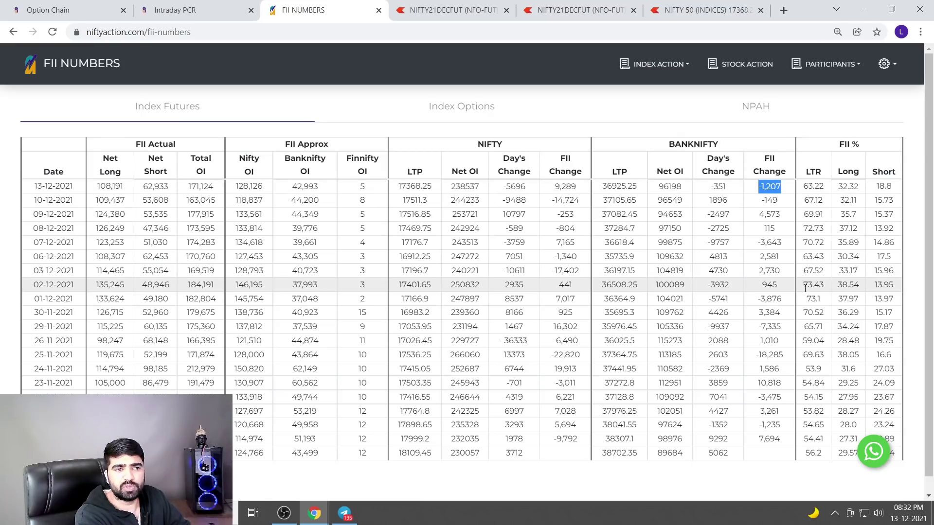
pyautogui.scroll(-1, 725, 268)
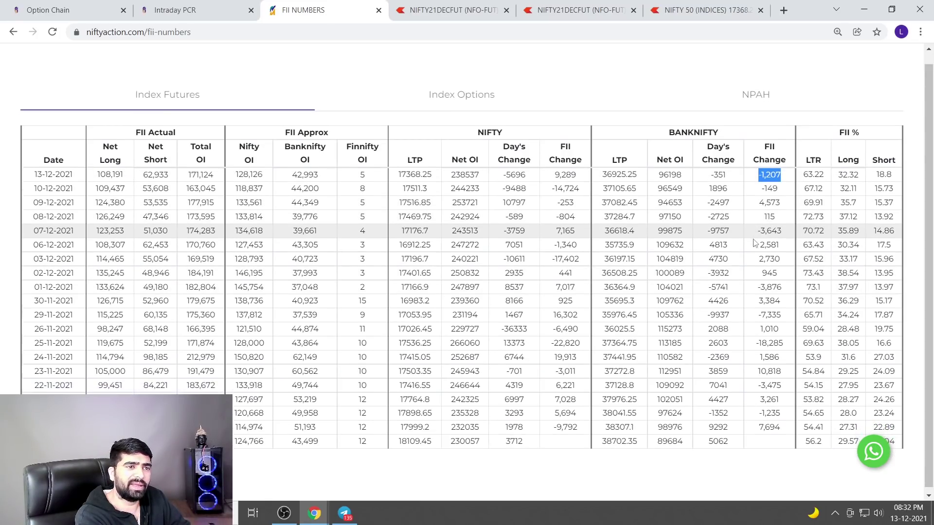
pyautogui.scroll(1, 732, 257)
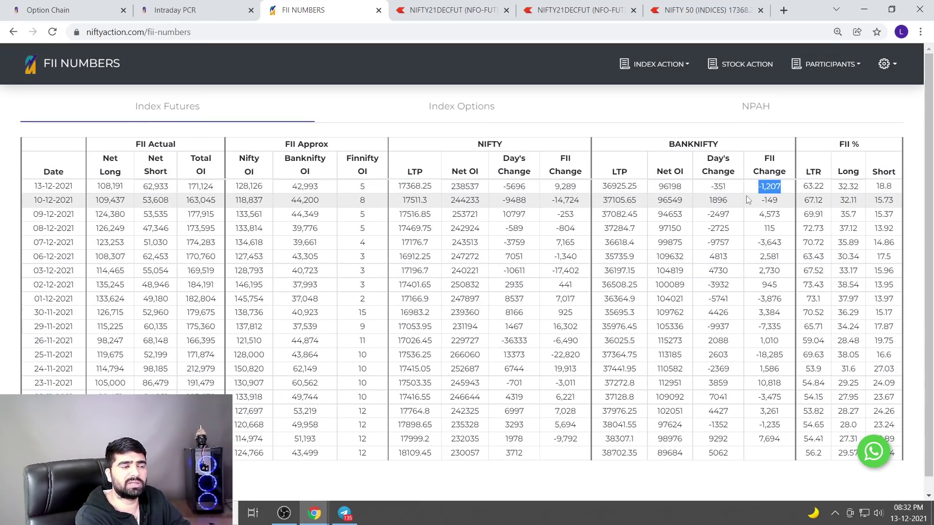
# Step: Check the Info 4 investment post's resist stocks, including IT, then return to the Zerodha chart tab
pyautogui.click(344, 513)
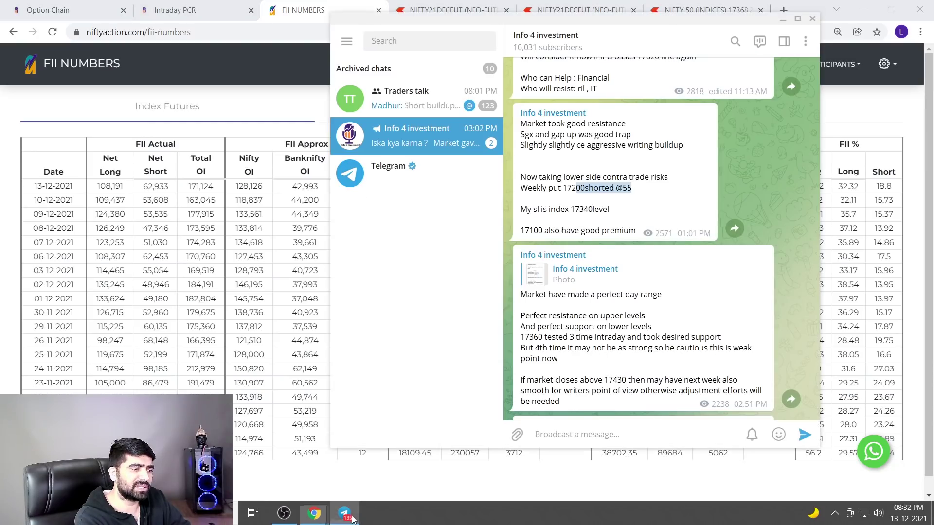
pyautogui.scroll(2, 563, 310)
pyautogui.scroll(-1, 608, 277)
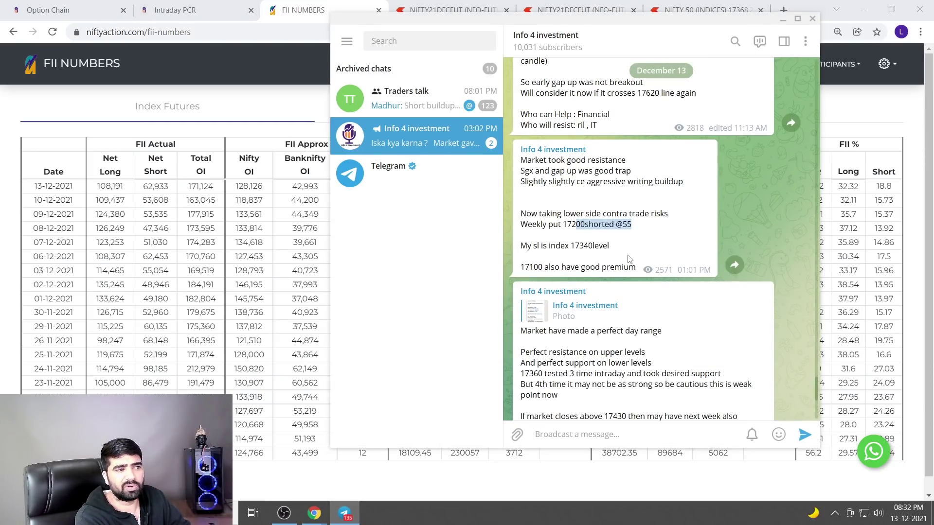
pyautogui.scroll(3, 638, 279)
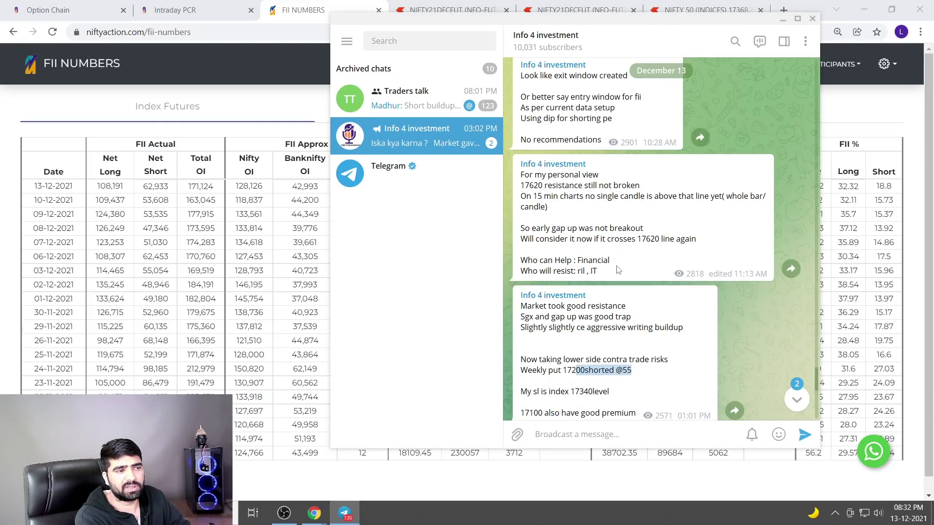
pyautogui.moveTo(618, 270); pyautogui.dragTo(572, 273)
pyautogui.click(617, 269)
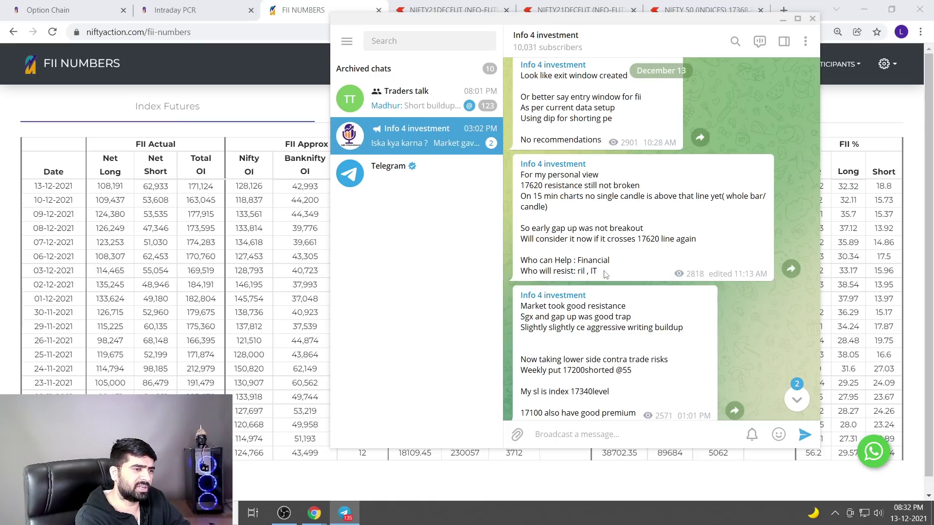
pyautogui.moveTo(607, 276); pyautogui.dragTo(591, 273)
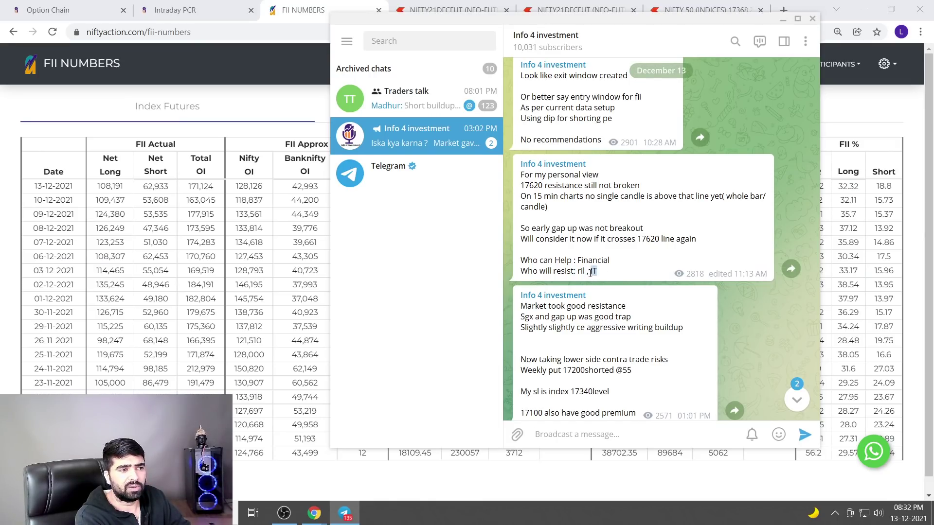
pyautogui.click(878, 268)
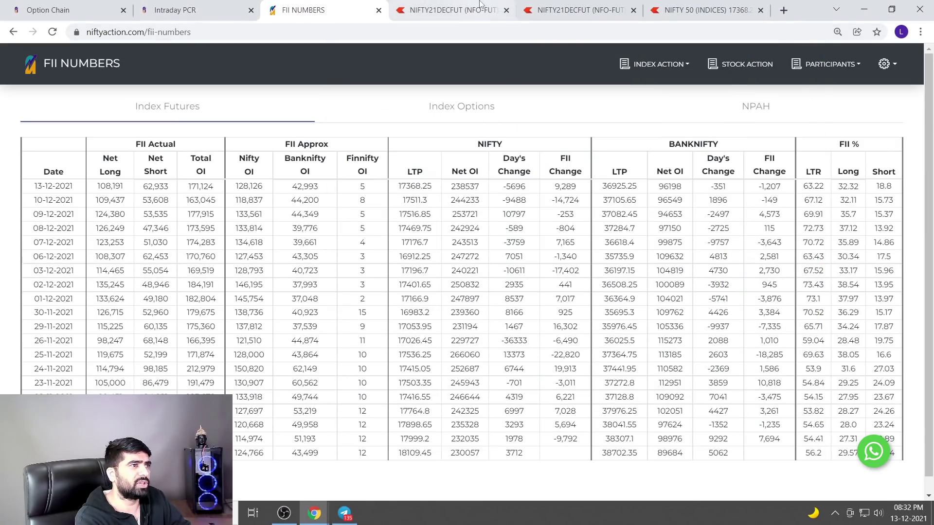
pyautogui.click(465, 18)
# Step: Pop the NIFTY BANK chart out into its own tab and bring up the drawing toolbar
pyautogui.click(214, 241)
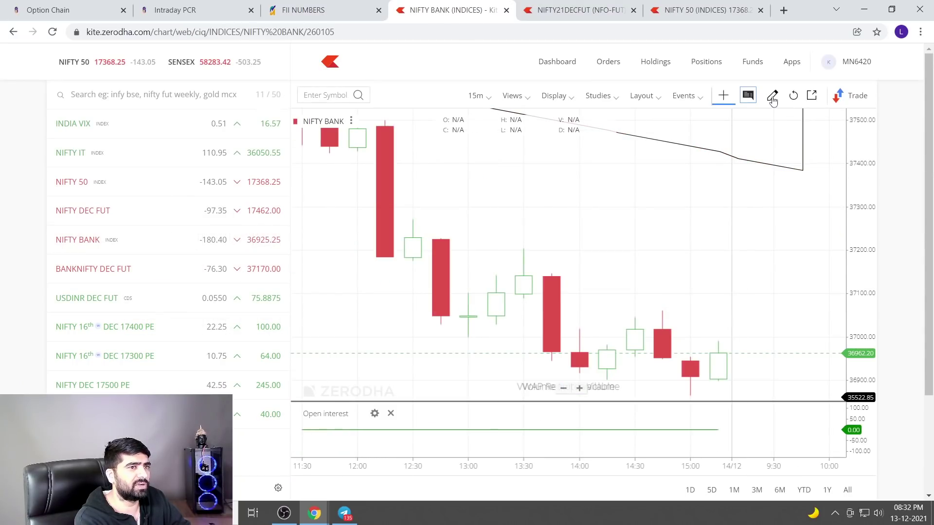
pyautogui.click(811, 96)
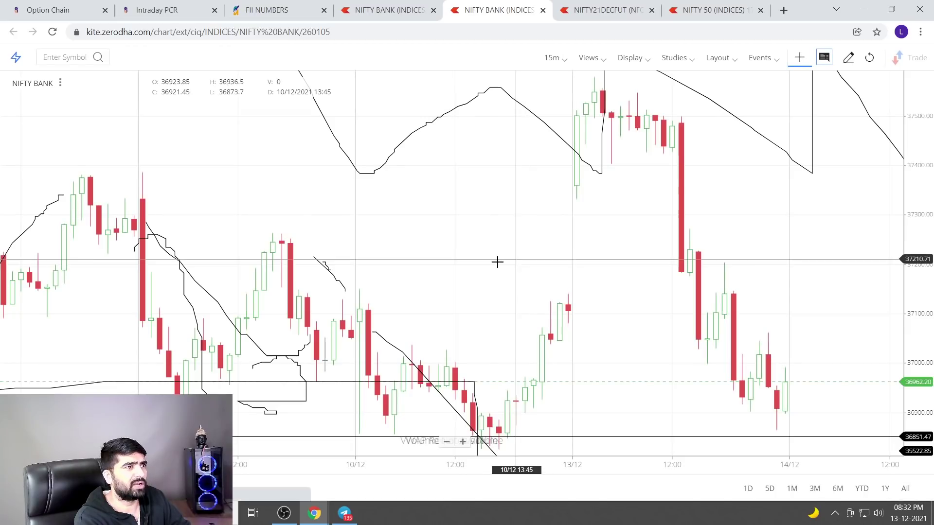
pyautogui.click(848, 58)
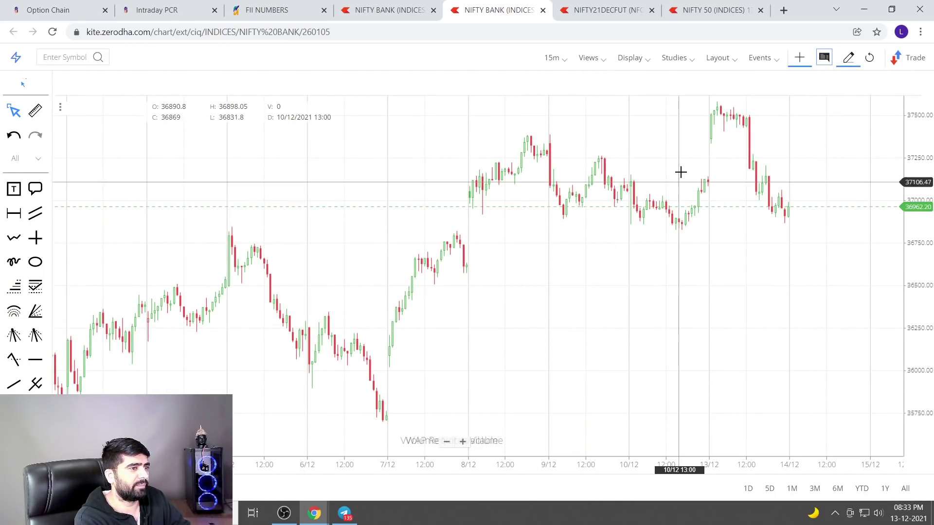
pyautogui.scroll(-2, 681, 172)
pyautogui.scroll(-2, 672, 183)
pyautogui.scroll(3, 778, 292)
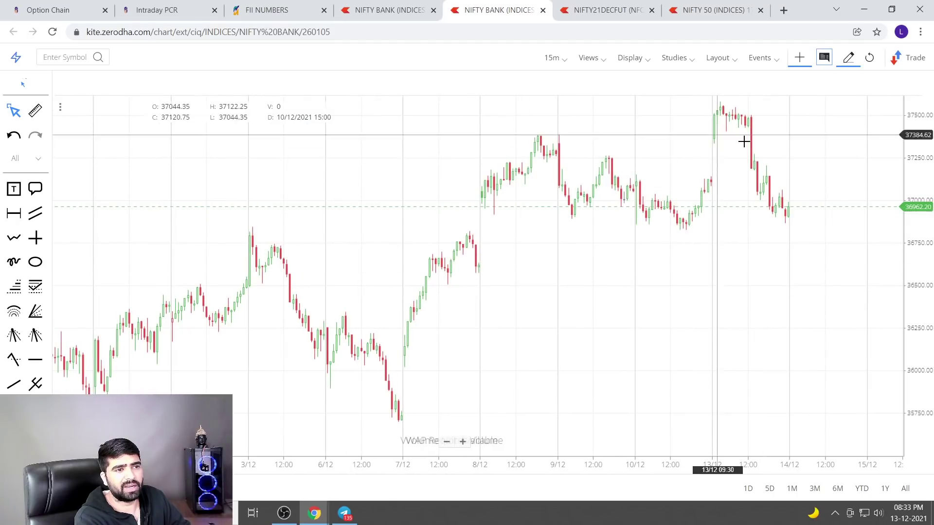
# Step: Back on the dashboard, pick the IT watchlist to load the NIFTY IT chart
pyautogui.click(414, 9)
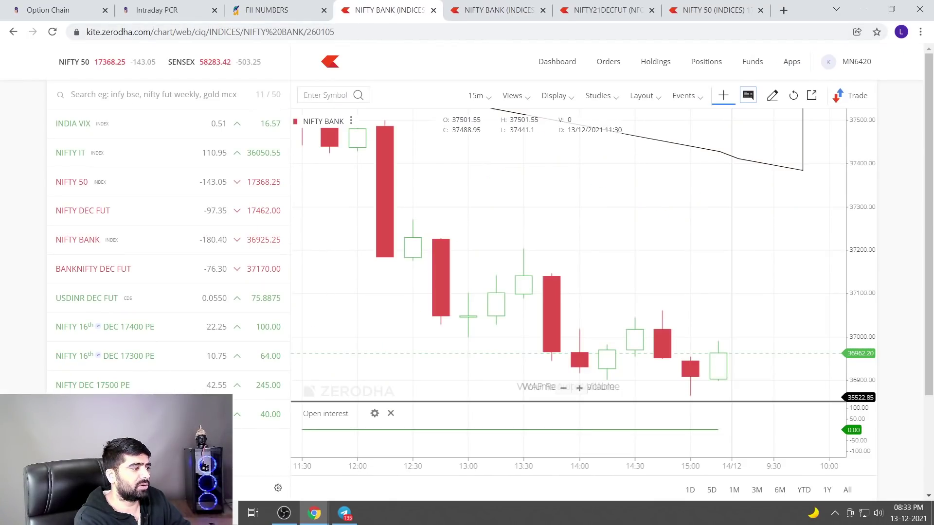
pyautogui.click(213, 123)
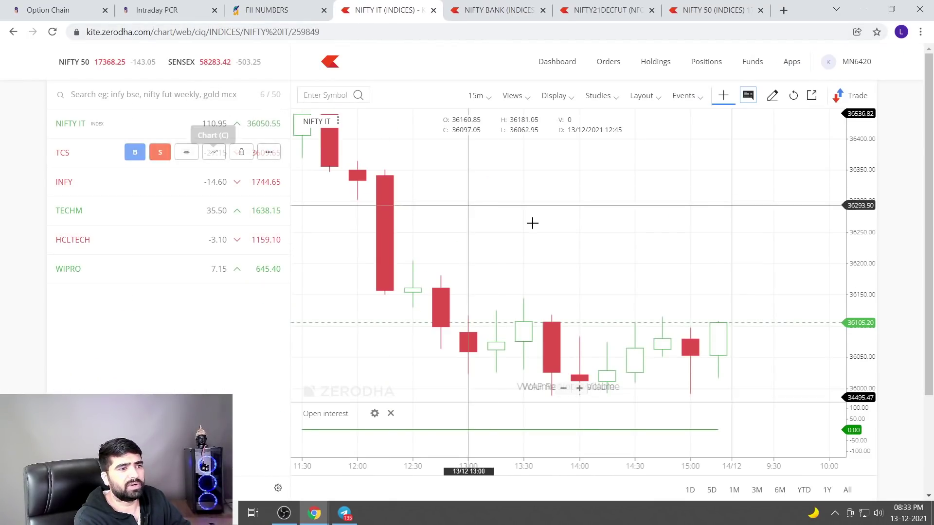
pyautogui.scroll(-2, 533, 224)
pyautogui.scroll(-2, 703, 323)
pyautogui.scroll(-2, 710, 291)
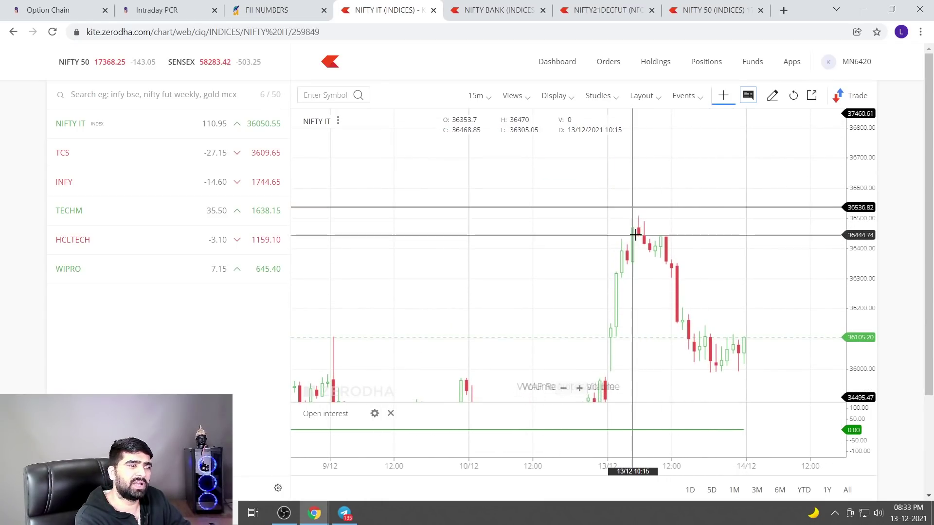
pyautogui.scroll(-2, 650, 224)
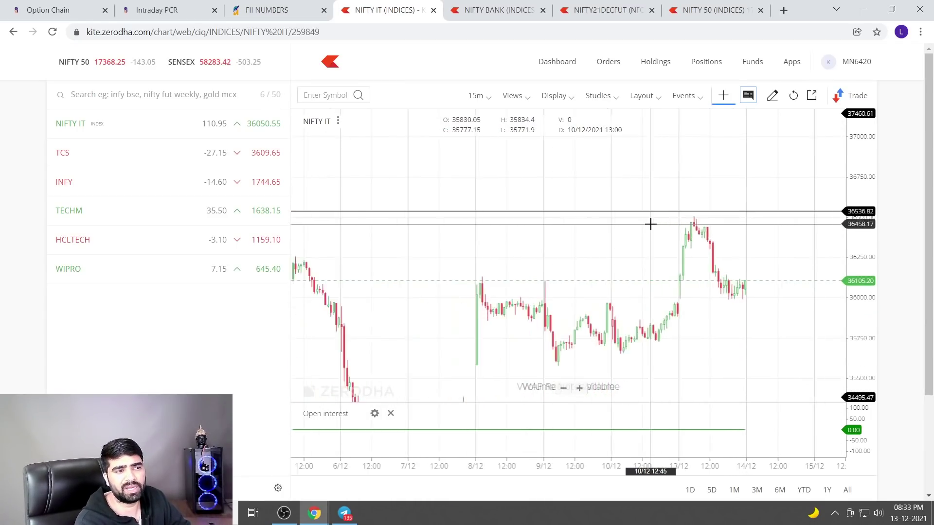
pyautogui.scroll(-2, 700, 246)
pyautogui.scroll(-2, 708, 250)
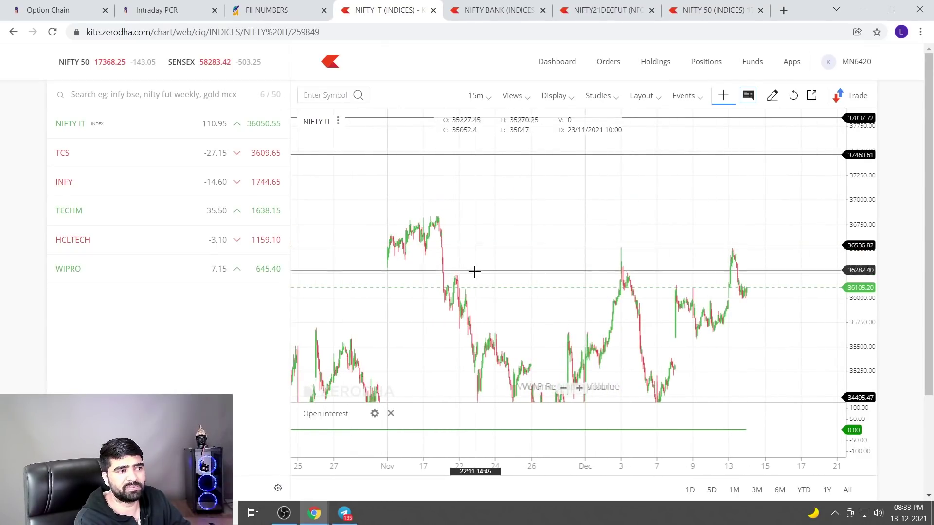
pyautogui.scroll(-1, 475, 271)
pyautogui.scroll(-1, 509, 261)
pyautogui.scroll(1, 628, 307)
pyautogui.scroll(1, 511, 272)
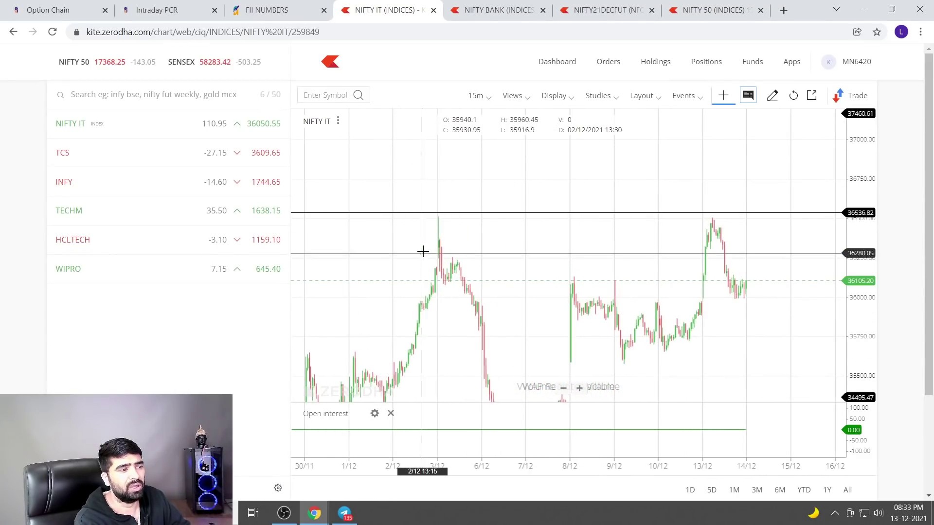
pyautogui.scroll(1, 533, 242)
pyautogui.scroll(-2, 570, 253)
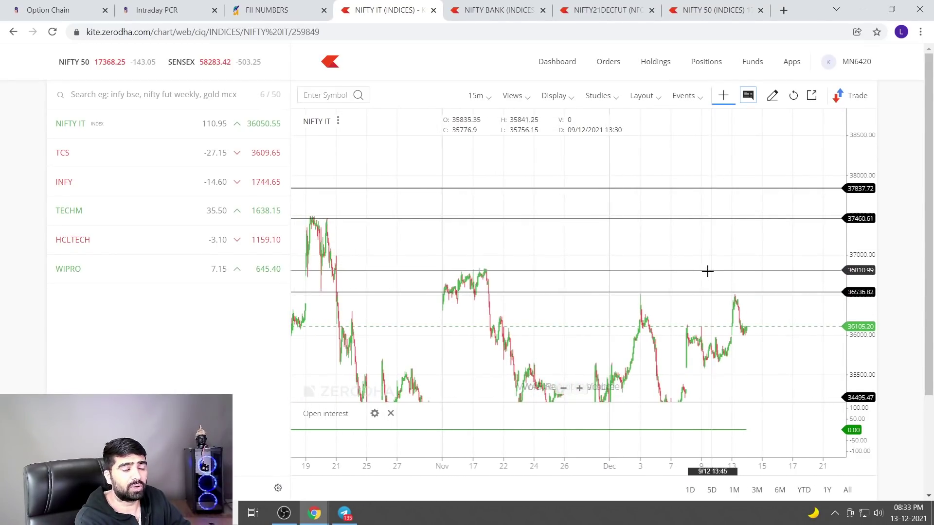
# Step: Open the NIFTY IT chart in its own full-width tab
pyautogui.click(811, 95)
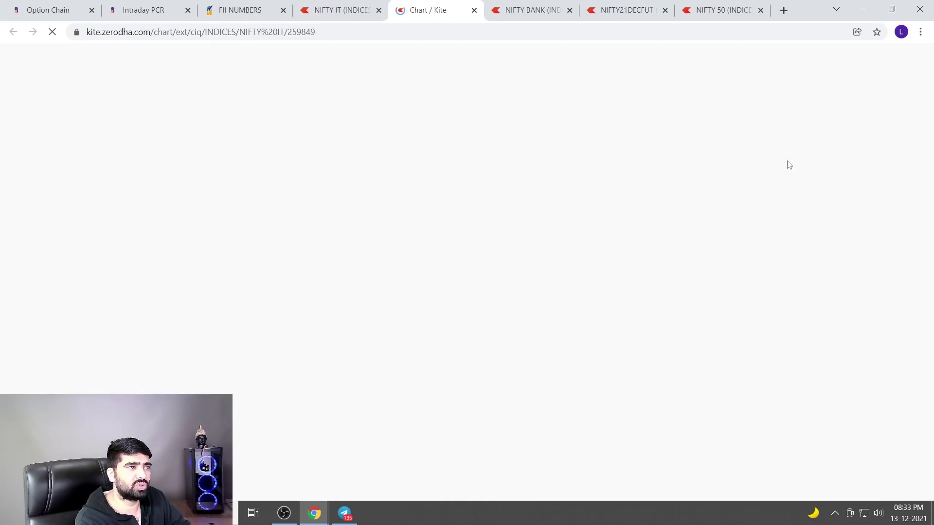
pyautogui.scroll(-2, 644, 236)
pyautogui.scroll(-2, 590, 279)
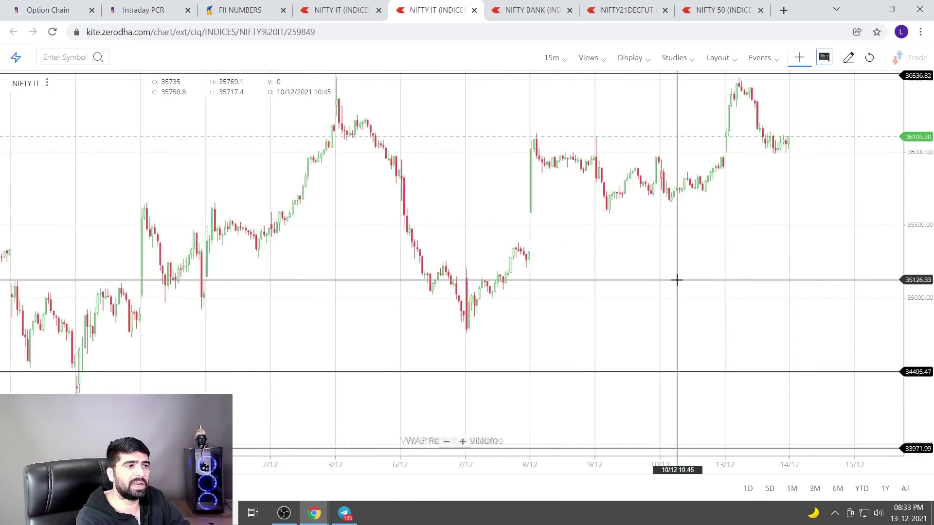
pyautogui.scroll(-2, 673, 277)
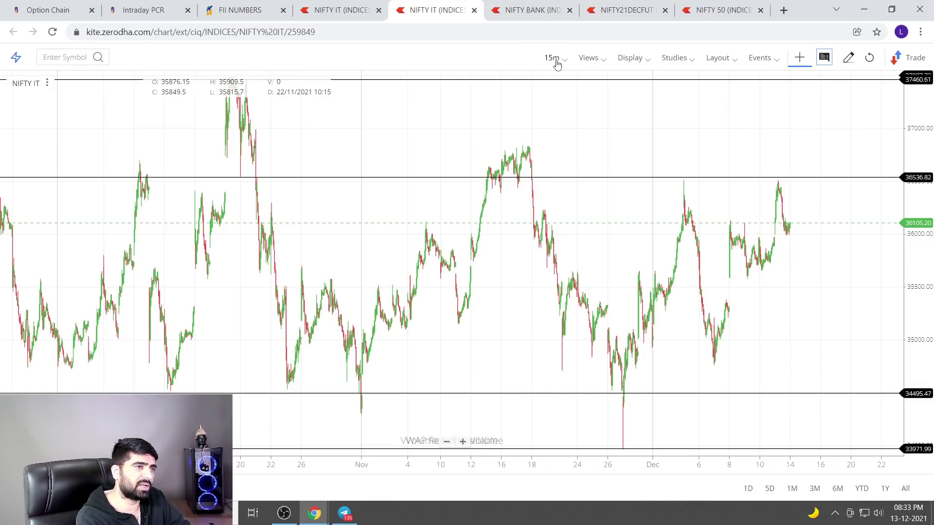
# Step: Switch the NIFTY IT chart interval from 15m to 1D daily candles
pyautogui.click(557, 58)
pyautogui.click(562, 288)
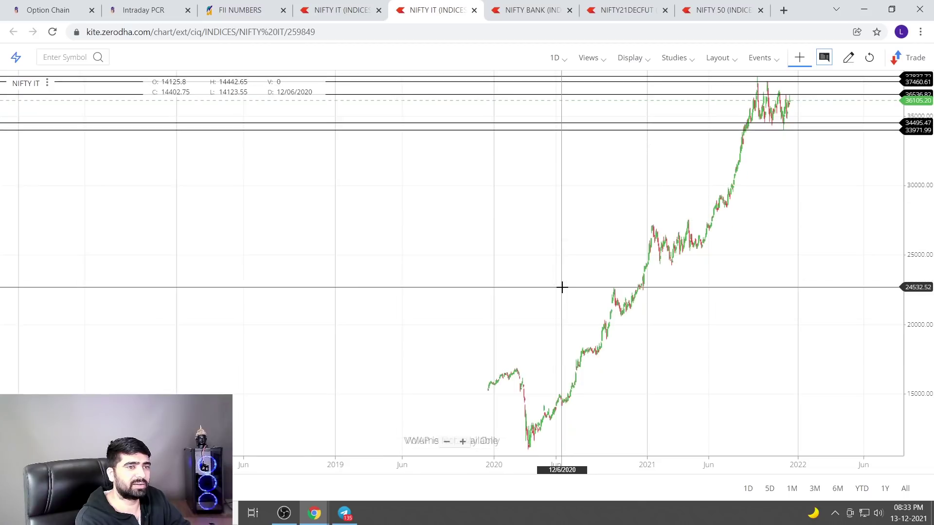
pyautogui.scroll(3, 562, 288)
pyautogui.scroll(3, 713, 276)
pyautogui.scroll(2, 742, 300)
pyautogui.scroll(2, 757, 304)
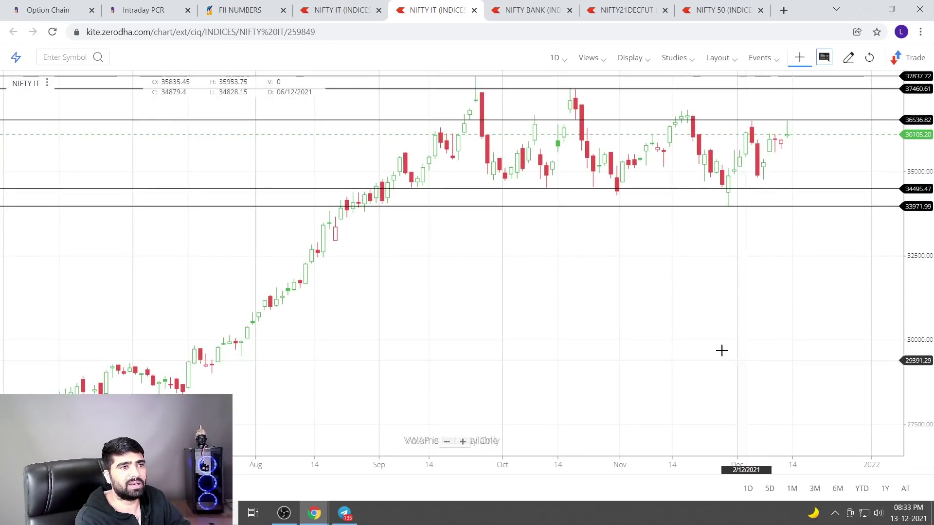
pyautogui.scroll(2, 584, 293)
pyautogui.scroll(2, 572, 298)
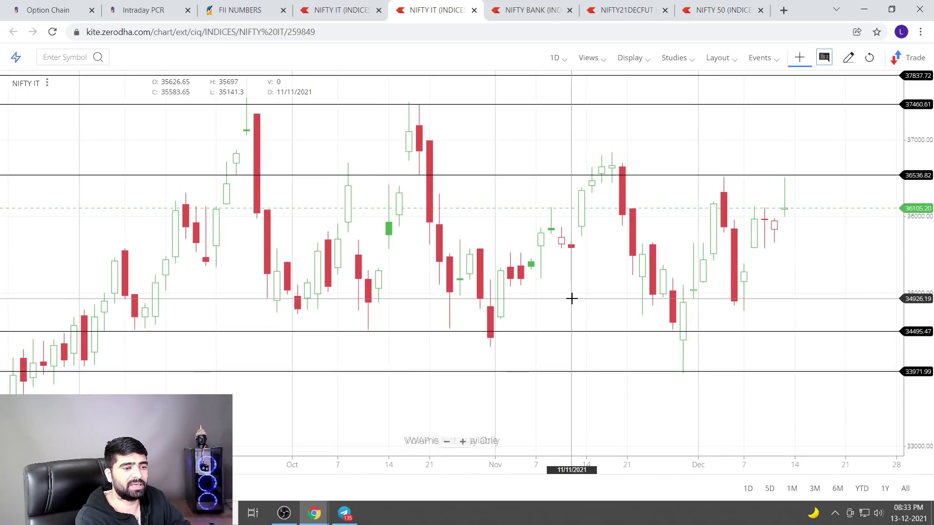
pyautogui.scroll(-3, 572, 298)
pyautogui.scroll(-1, 567, 273)
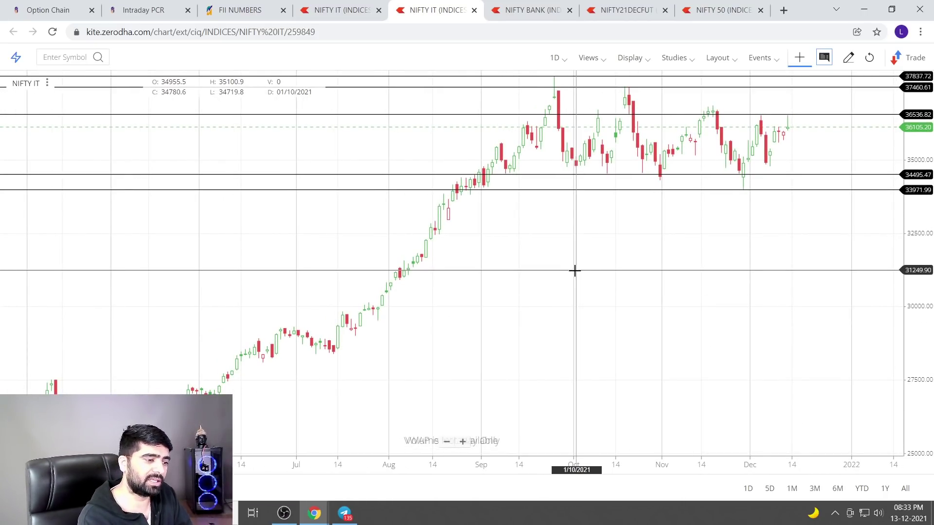
# Step: Drag around the daily chart to inspect the marked horizontal level lines
pyautogui.moveTo(575, 270); pyautogui.dragTo(563, 114)
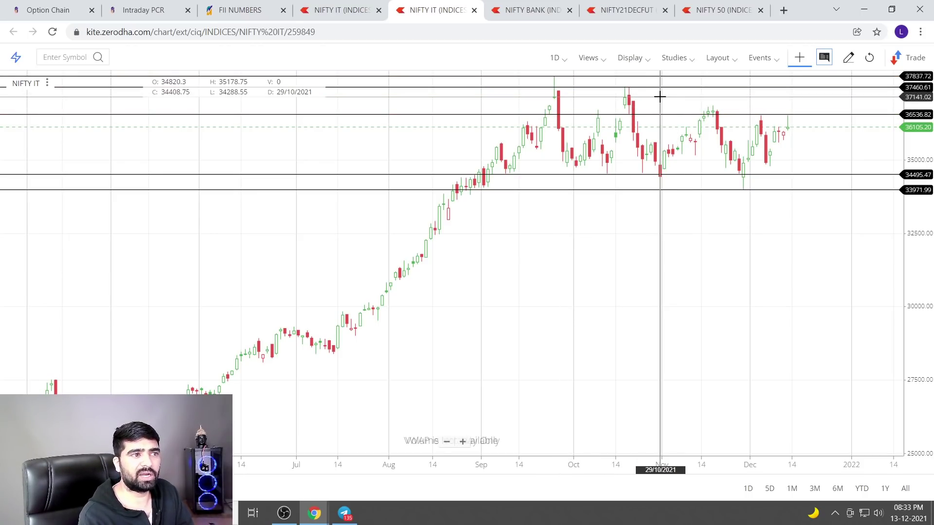
pyautogui.moveTo(799, 148); pyautogui.dragTo(827, 100)
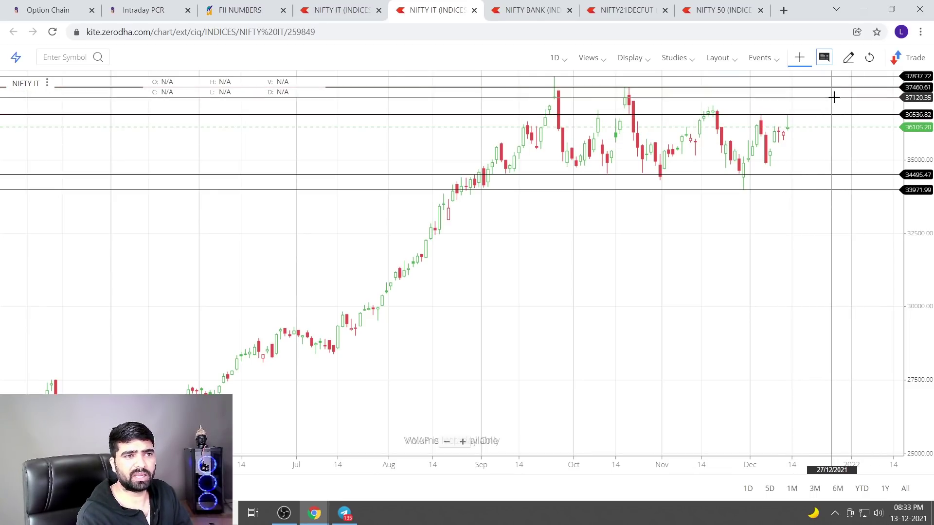
pyautogui.moveTo(834, 100); pyautogui.dragTo(772, 204)
pyautogui.scroll(-3, 733, 159)
pyautogui.moveTo(733, 159); pyautogui.dragTo(769, 202)
pyautogui.scroll(2, 770, 206)
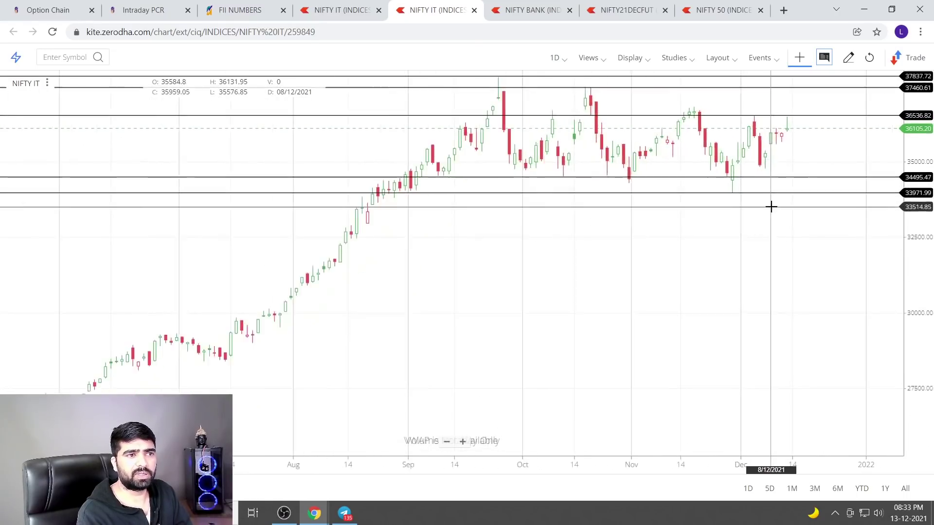
pyautogui.scroll(2, 771, 214)
pyautogui.scroll(-4, 772, 221)
pyautogui.scroll(1, 772, 221)
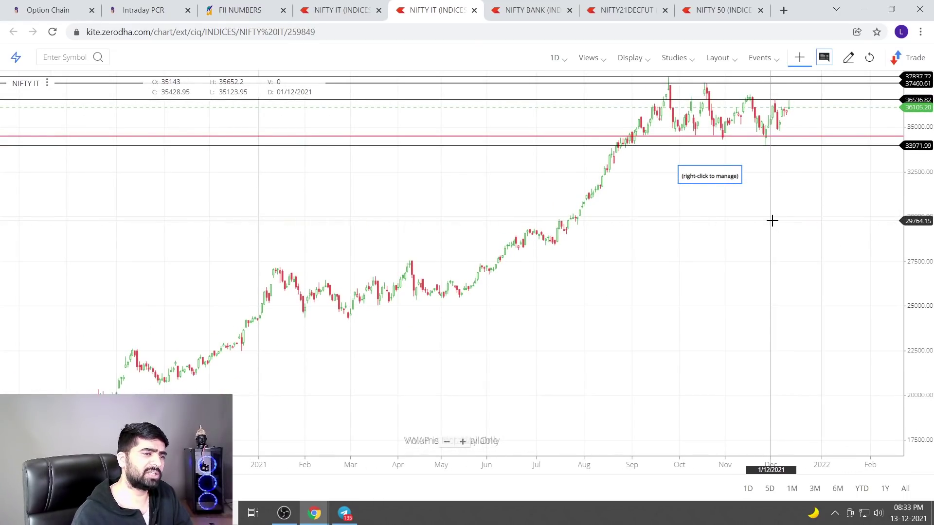
# Step: Adjust the resistance line near 36536.82, then return to the NIFTY BANK chart
pyautogui.moveTo(772, 221)
pyautogui.mouseDown()
pyautogui.moveTo(845, 180)
pyautogui.moveTo(745, 244)
pyautogui.mouseUp()
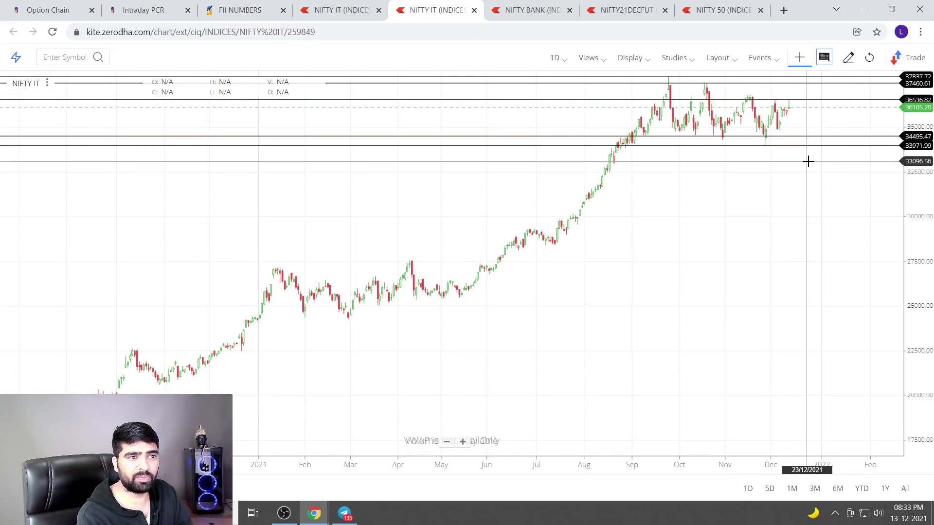
pyautogui.scroll(-5, 803, 177)
pyautogui.scroll(3, 746, 244)
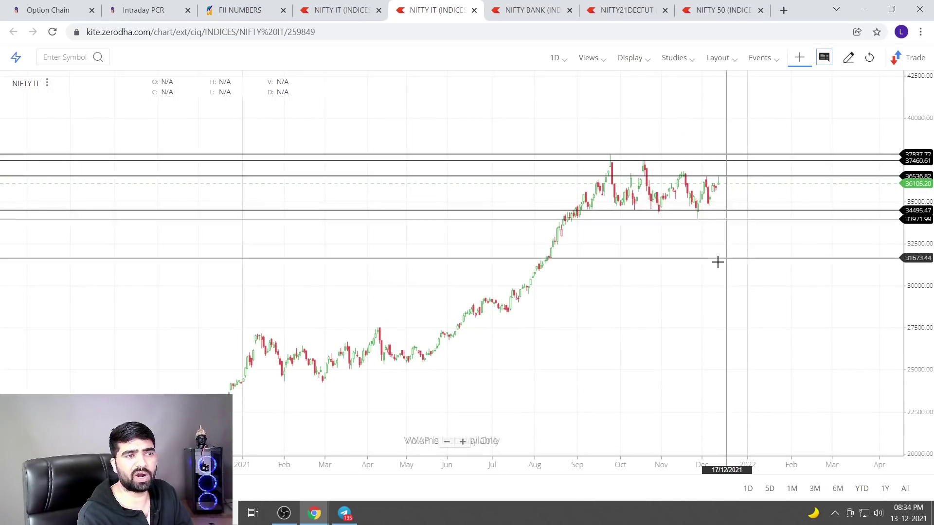
pyautogui.scroll(2, 717, 261)
pyautogui.moveTo(761, 250); pyautogui.dragTo(779, 226)
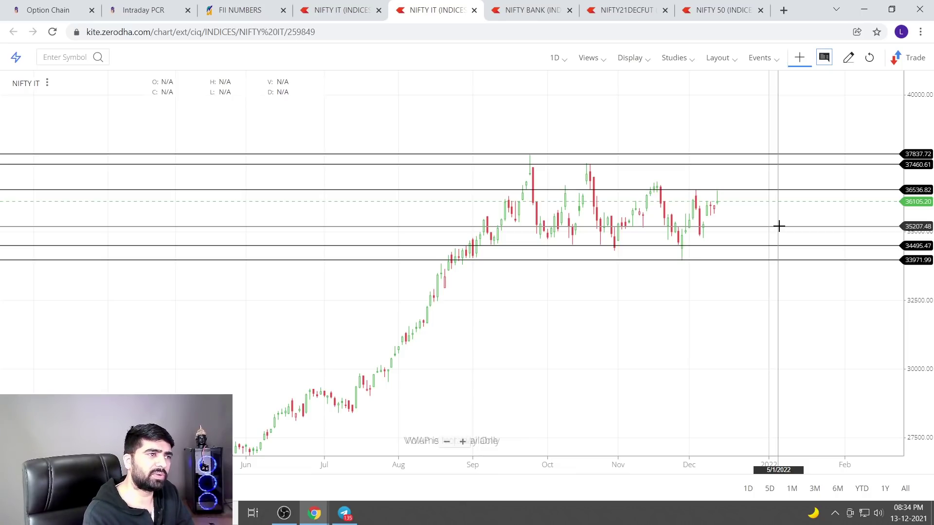
pyautogui.scroll(3, 772, 225)
pyautogui.scroll(2, 772, 225)
pyautogui.moveTo(772, 298)
pyautogui.mouseDown()
pyautogui.moveTo(713, 297)
pyautogui.moveTo(743, 278)
pyautogui.mouseUp()
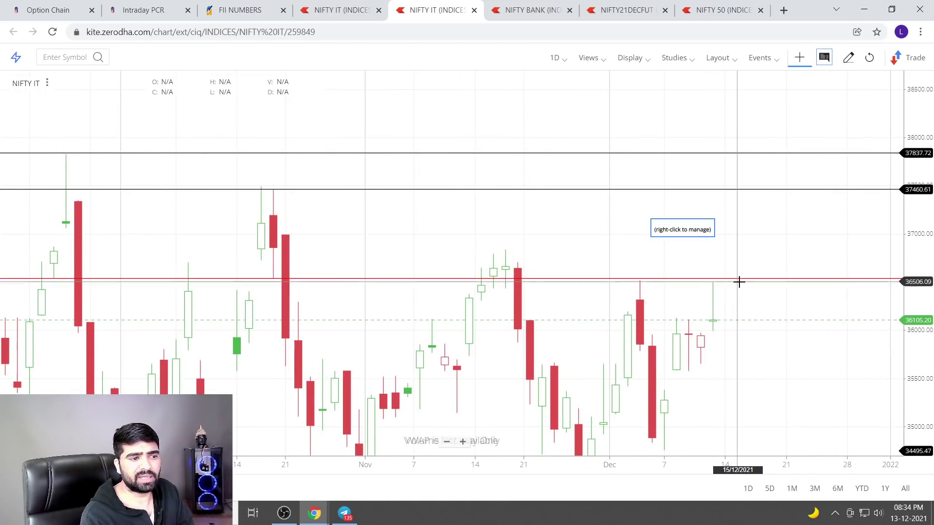
pyautogui.scroll(-3, 743, 278)
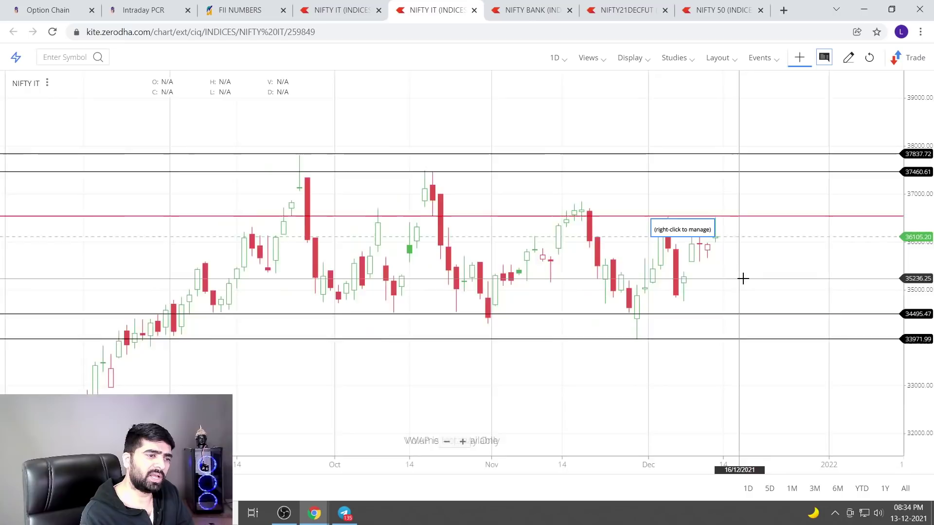
pyautogui.scroll(-2, 742, 277)
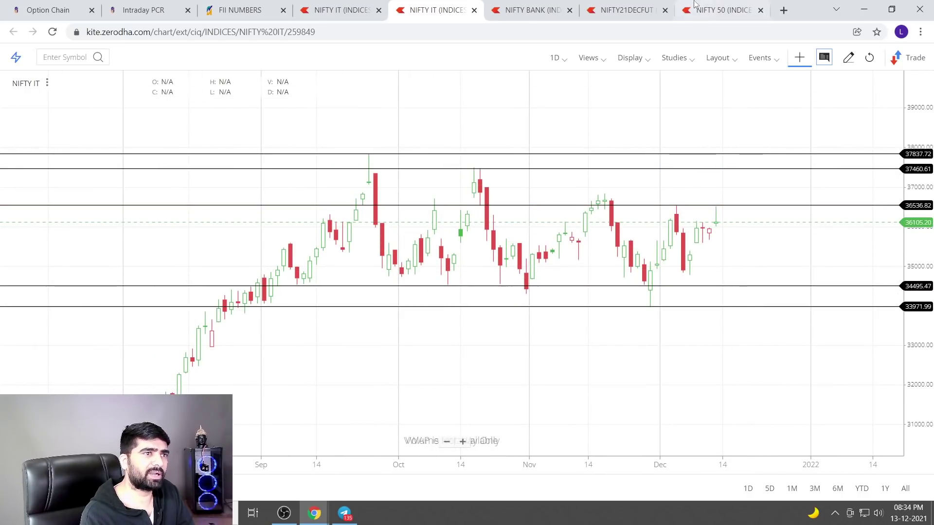
pyautogui.click(543, 6)
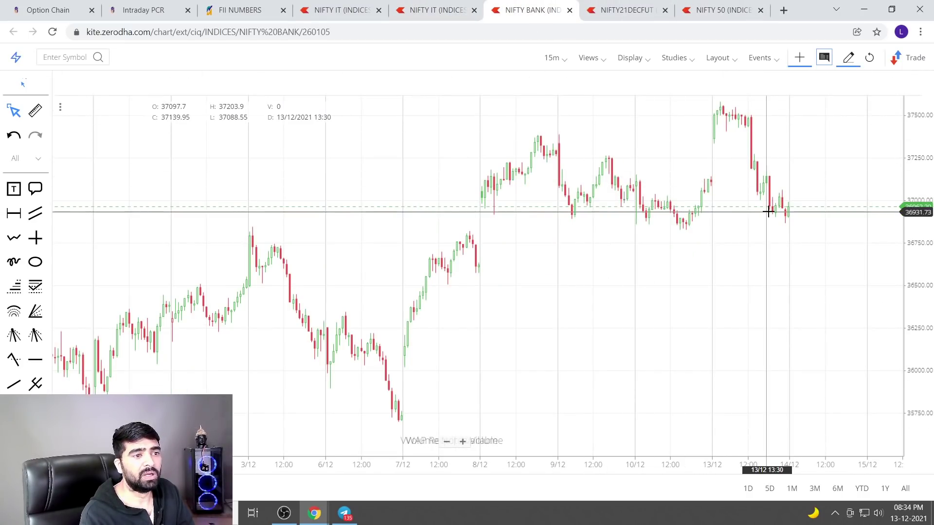
pyautogui.scroll(2, 682, 215)
pyautogui.scroll(2, 683, 243)
pyautogui.scroll(-3, 683, 244)
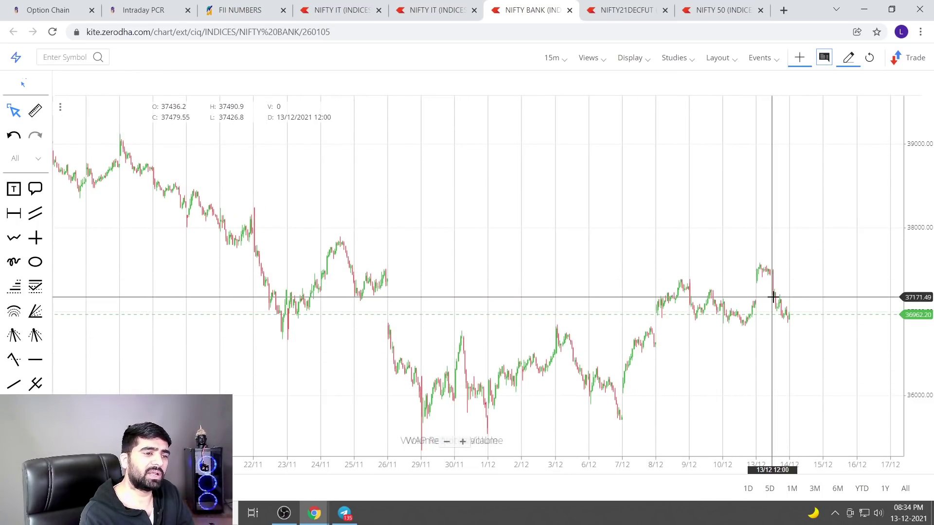
pyautogui.scroll(3, 776, 300)
pyautogui.scroll(2, 776, 300)
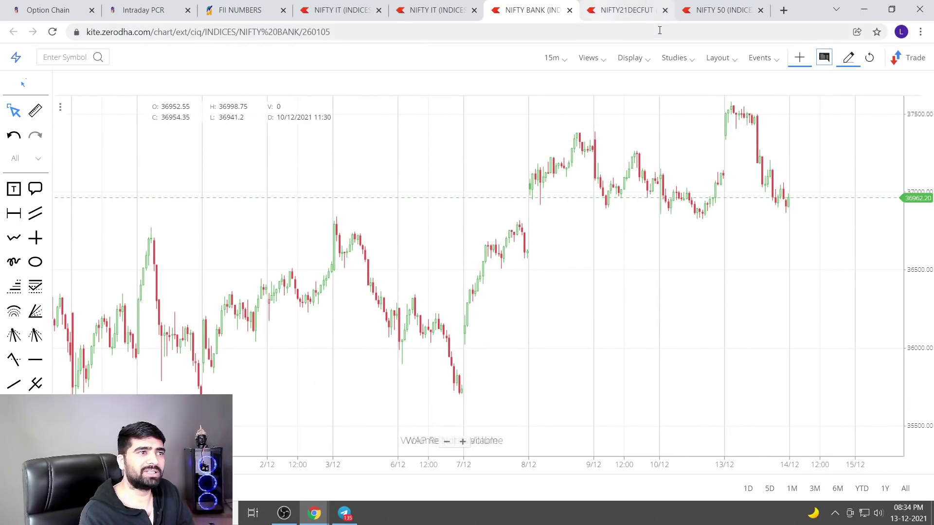
pyautogui.click(357, 513)
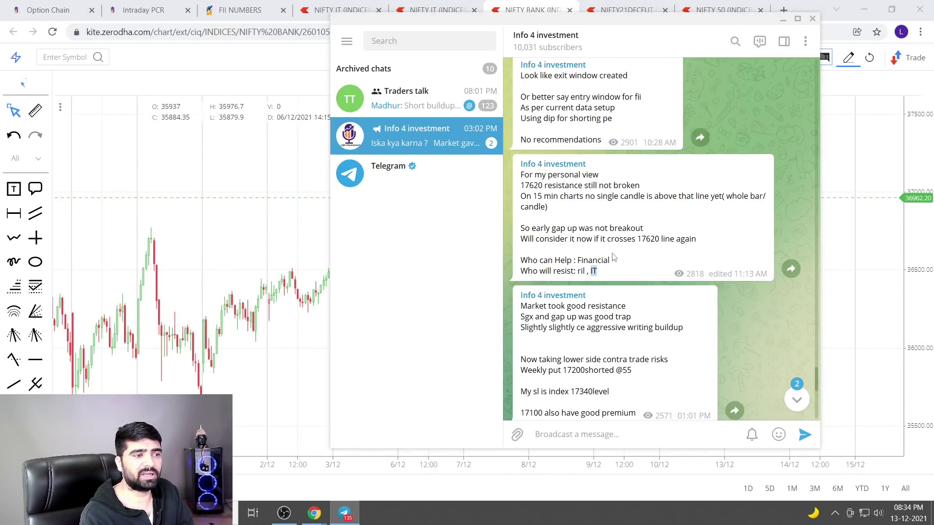
# Step: Quote the 'For my personal view' 17620 resistance post, then send Telegram behind the chart
pyautogui.moveTo(613, 258); pyautogui.dragTo(559, 261)
pyautogui.doubleClick(557, 262)
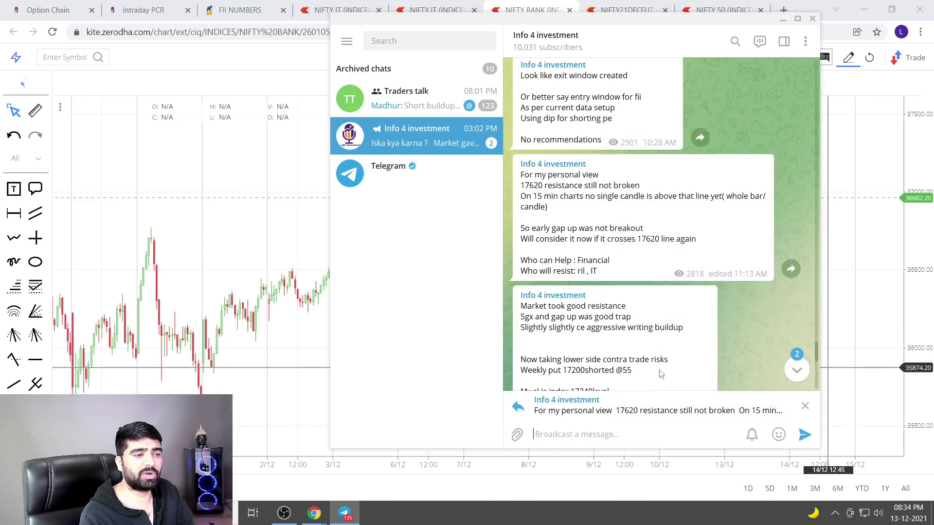
pyautogui.scroll(-1, 744, 286)
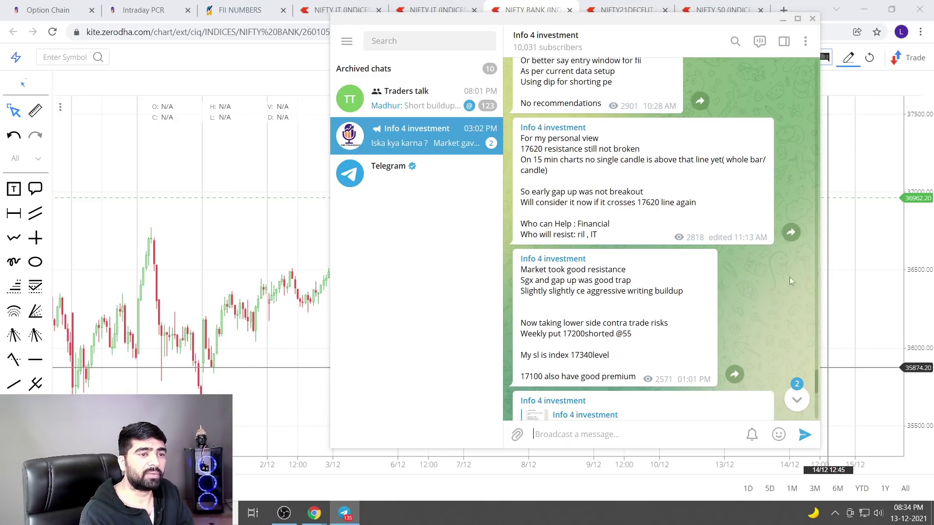
pyautogui.click(827, 270)
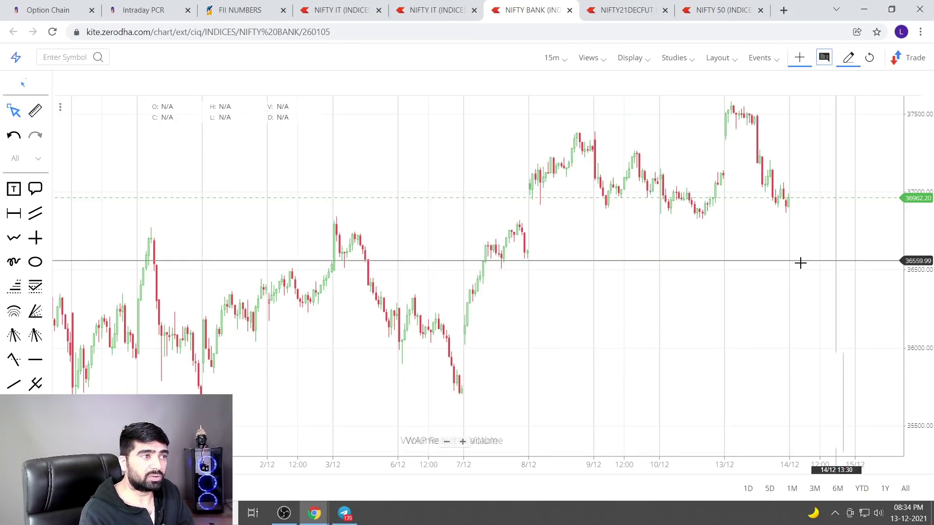
# Step: Open FII Numbers, select the 9,289 NIFTY value, and show the NPAH table
pyautogui.click(246, 11)
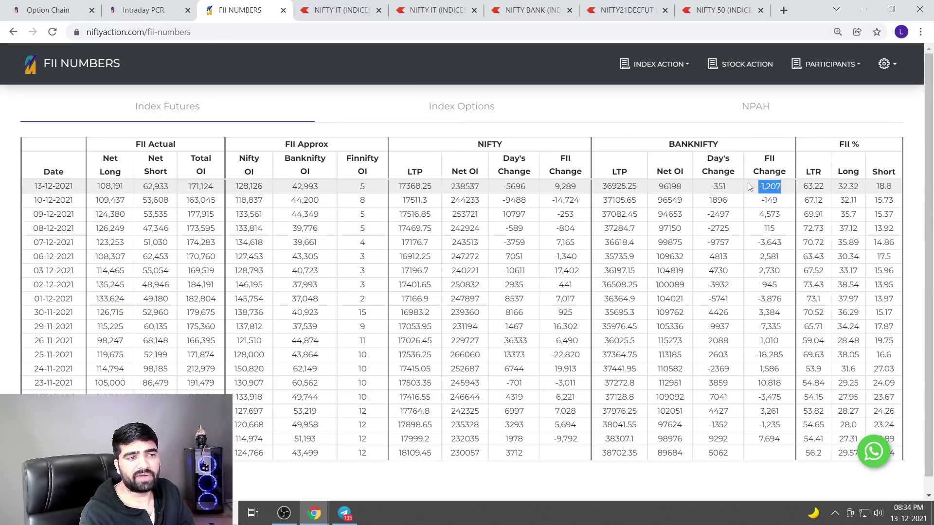
pyautogui.doubleClick(565, 186)
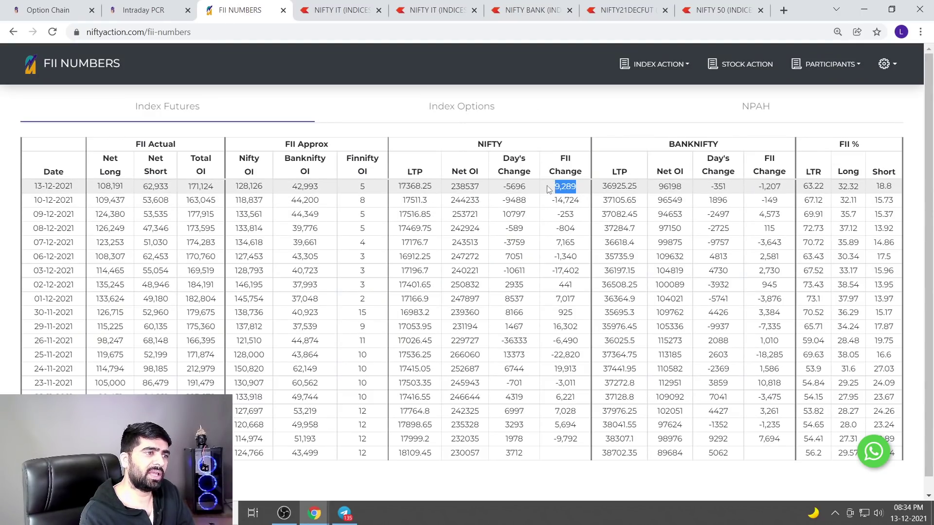
pyautogui.click(751, 107)
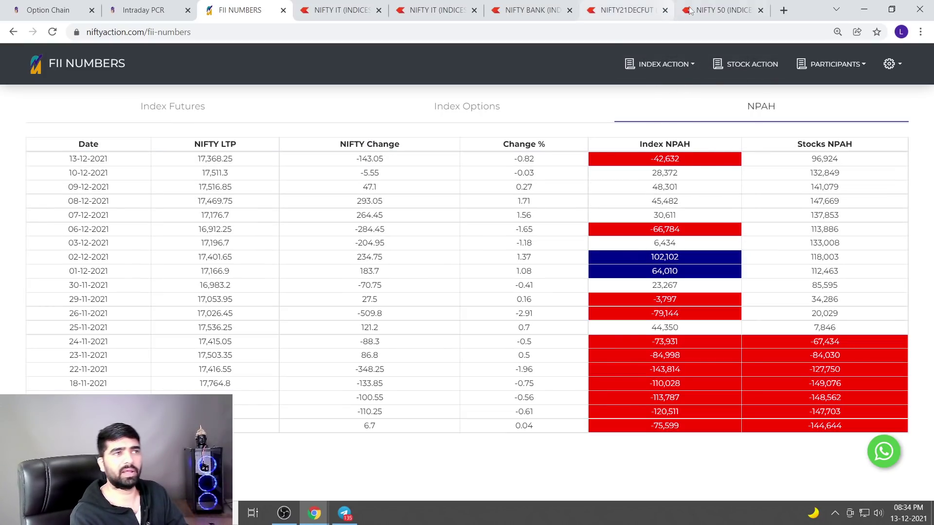
# Step: Glance at the NIFTY 50 chart, then return to the FII Numbers page
pyautogui.click(709, 4)
pyautogui.moveTo(784, 272)
pyautogui.mouseDown()
pyautogui.moveTo(734, 196)
pyautogui.moveTo(774, 302)
pyautogui.mouseUp()
pyautogui.scroll(3, 771, 316)
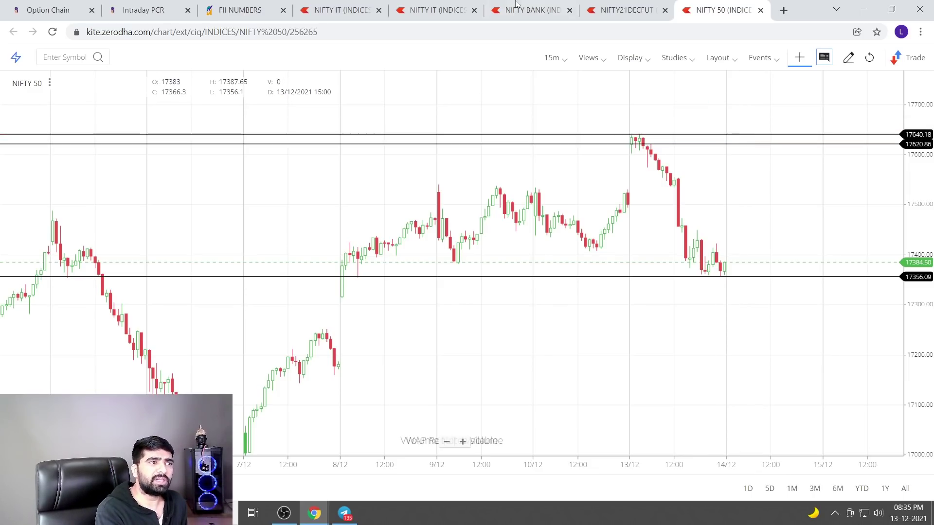
pyautogui.click(241, 10)
# Step: Open the Participants Cashflow page and scroll through its bar chart
pyautogui.click(847, 73)
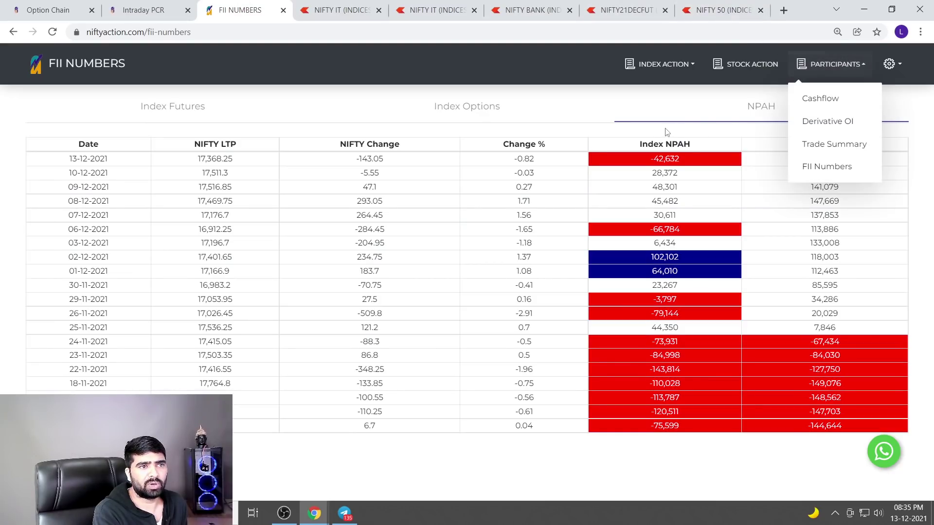
pyautogui.click(817, 97)
pyautogui.scroll(-6, 551, 208)
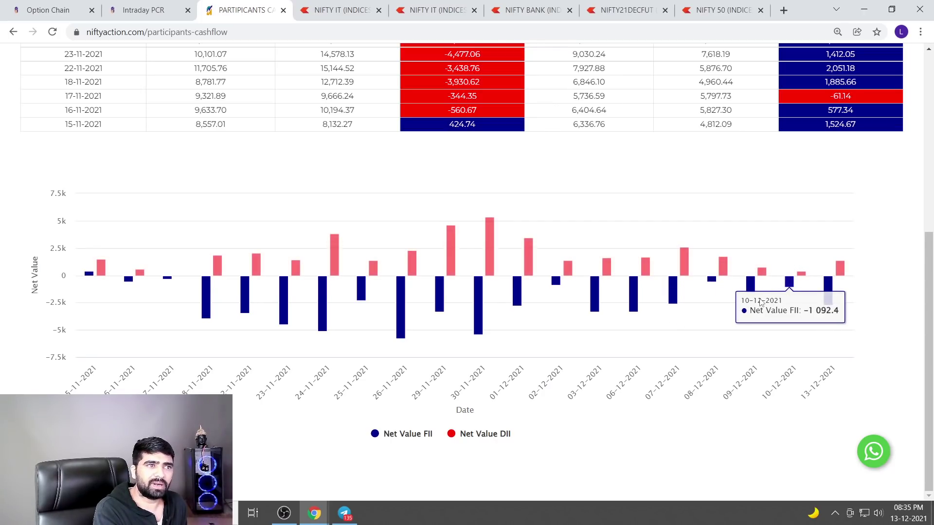
pyautogui.scroll(6, 778, 243)
# Step: Return to FII Numbers, show the NPAH table, then switch to the NIFTY 50 chart
pyautogui.click(851, 66)
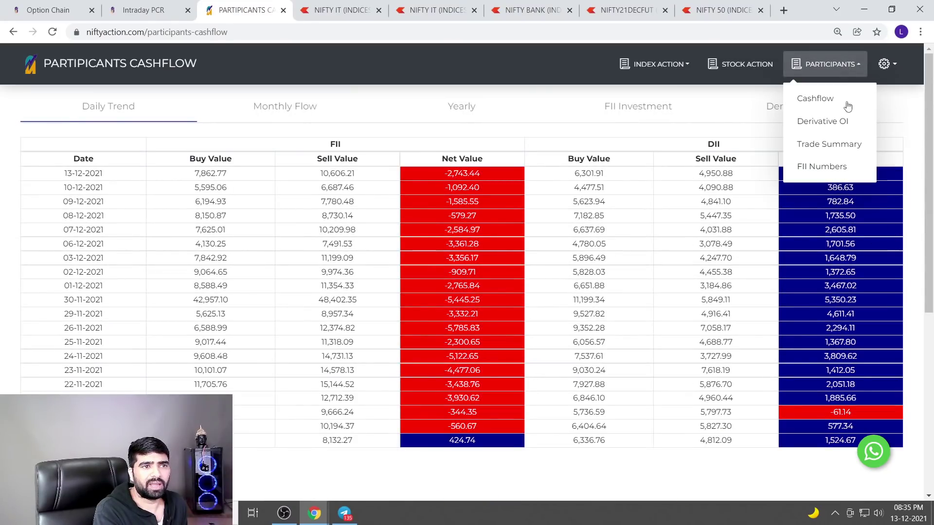
pyautogui.click(836, 166)
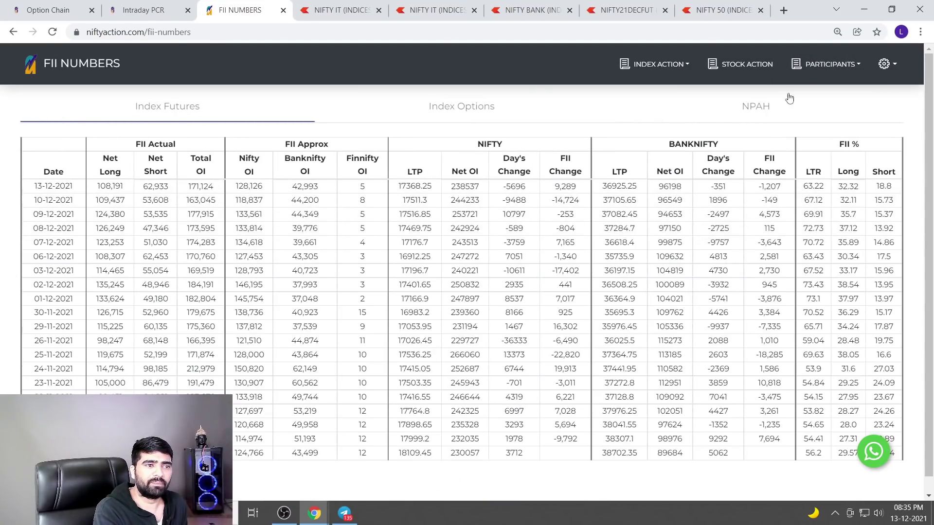
pyautogui.click(772, 107)
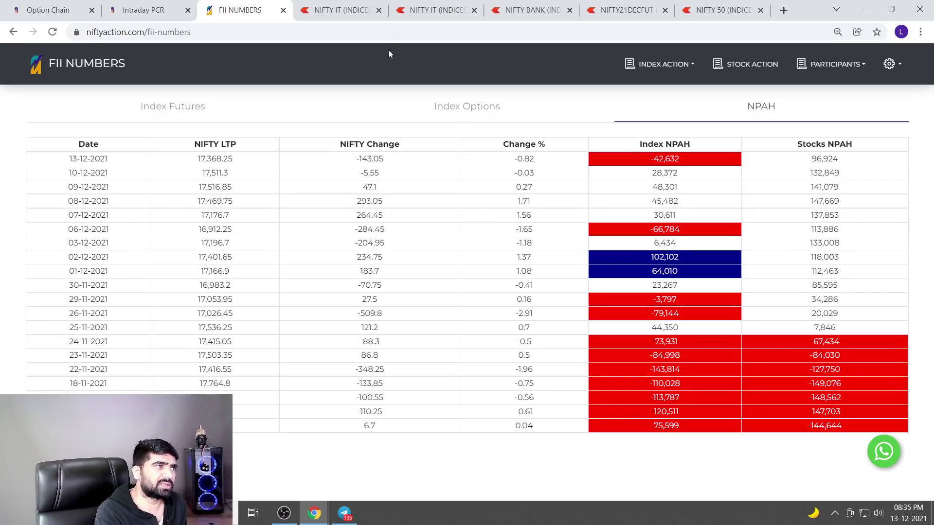
pyautogui.click(720, 10)
# Step: Doodle an oval near 17500 right of the NIFTY 50 candles, then switch to NIFTY21DECFUT
pyautogui.scroll(3, 745, 271)
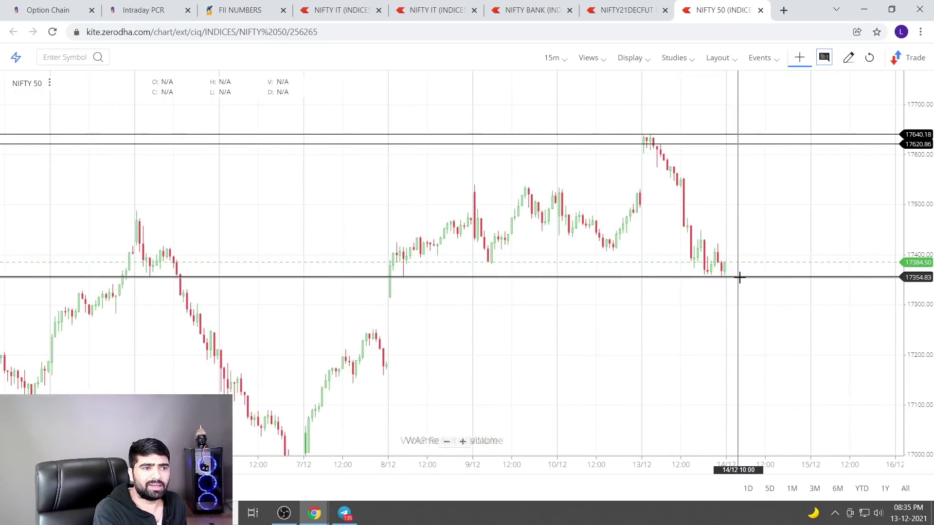
pyautogui.scroll(2, 740, 278)
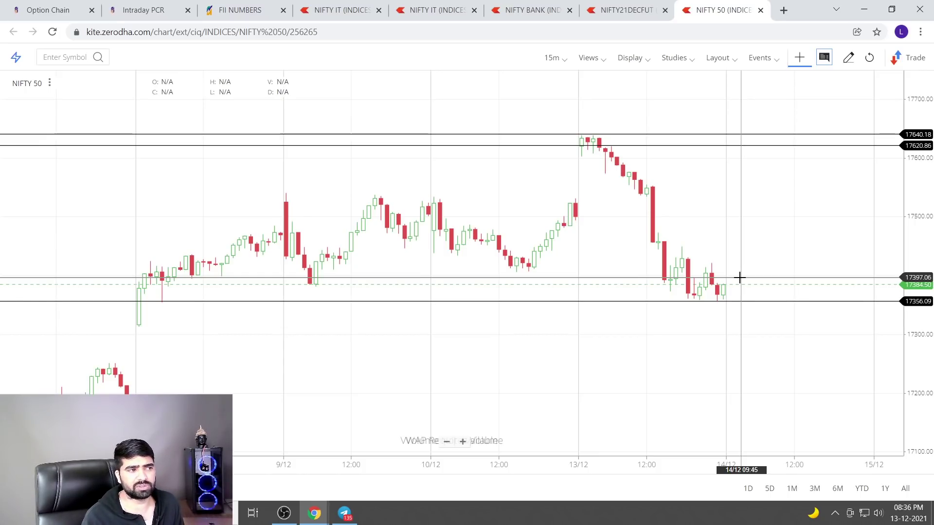
pyautogui.scroll(-3, 738, 273)
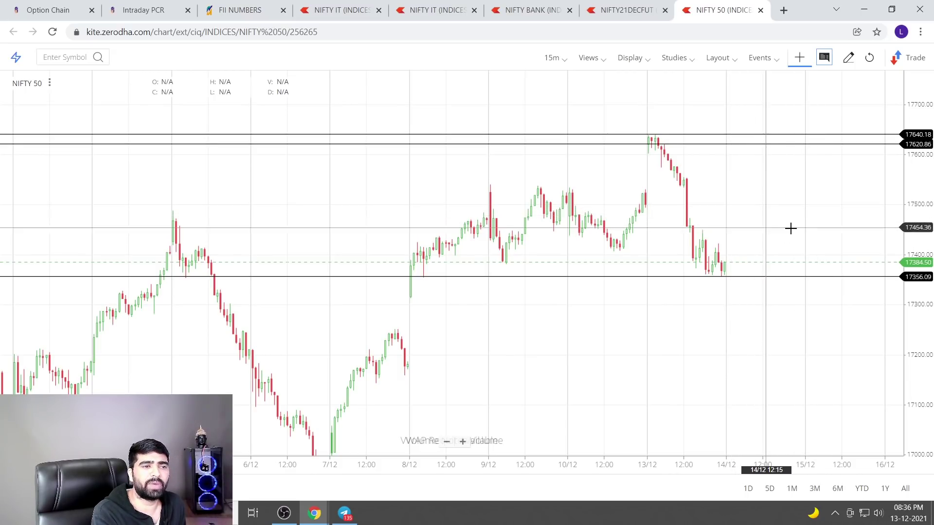
pyautogui.click(851, 58)
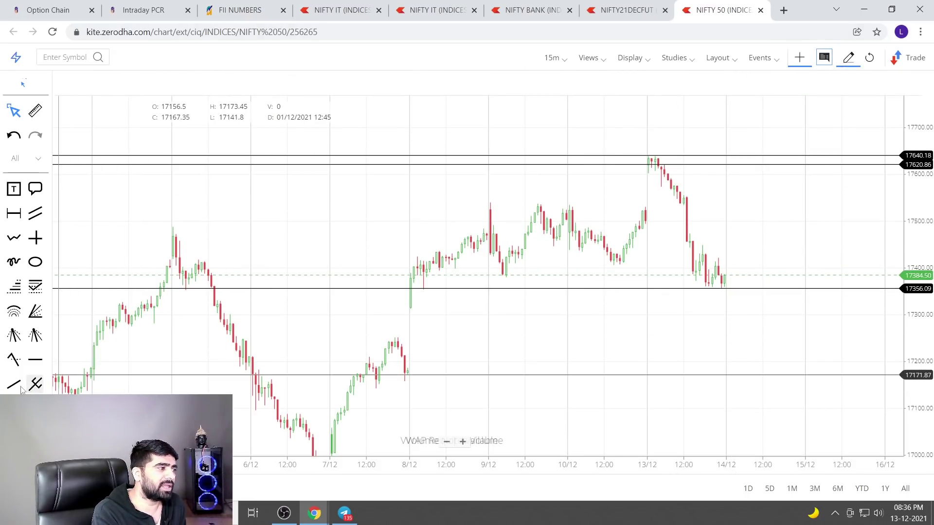
pyautogui.click(14, 263)
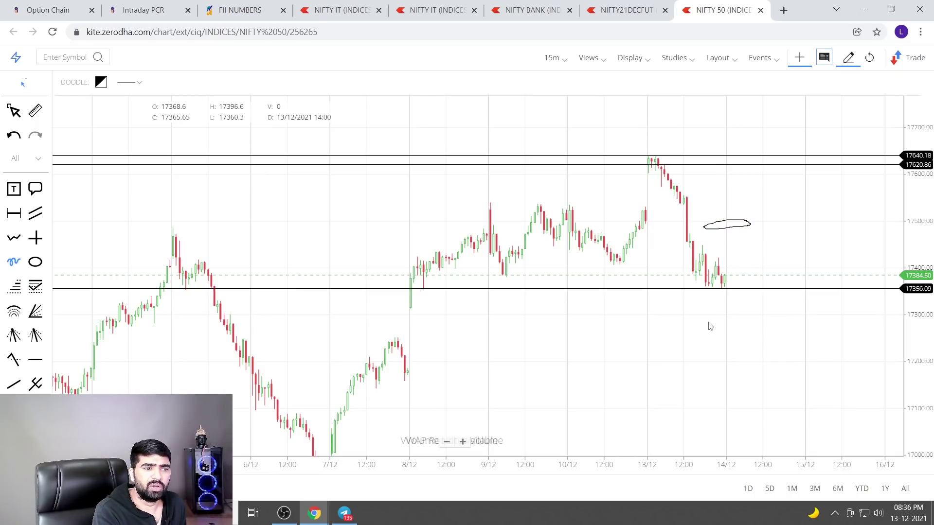
pyautogui.scroll(-2, 710, 326)
pyautogui.scroll(-2, 710, 324)
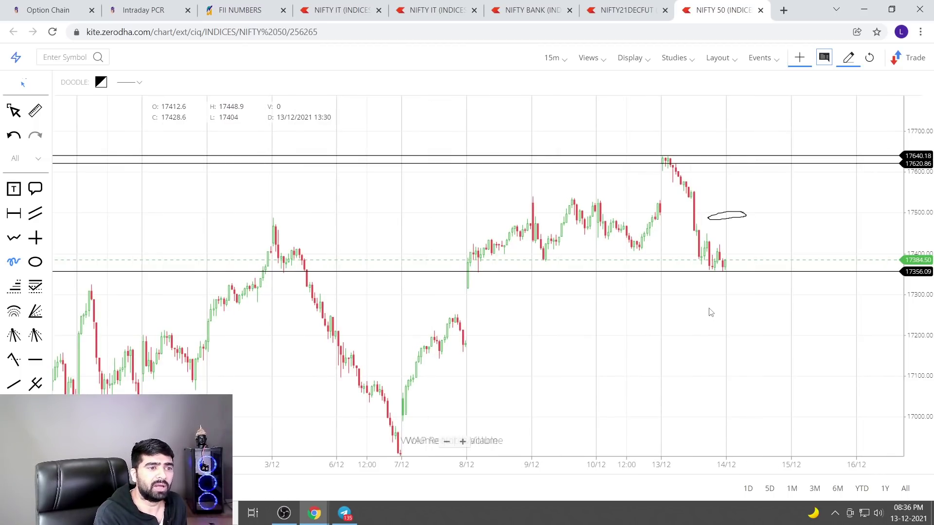
pyautogui.scroll(2, 710, 312)
pyautogui.moveTo(747, 266); pyautogui.dragTo(720, 269)
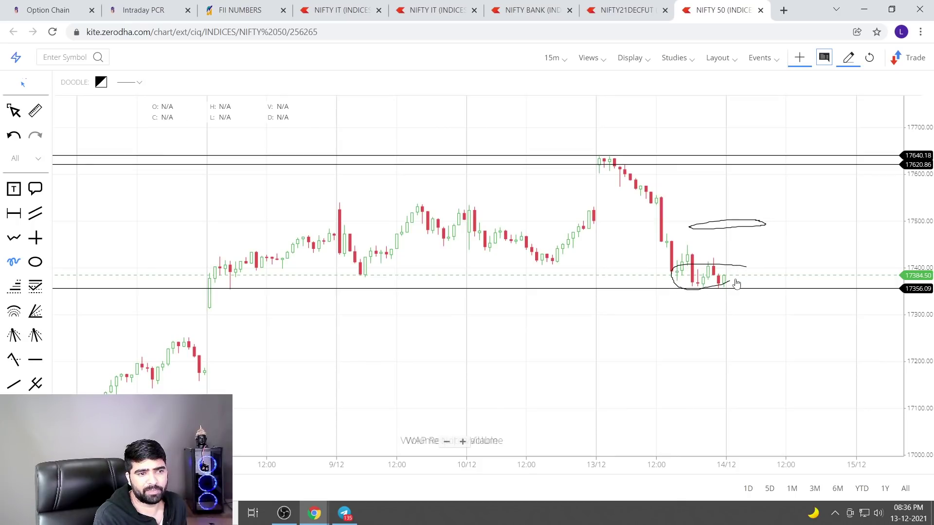
pyautogui.click(627, 9)
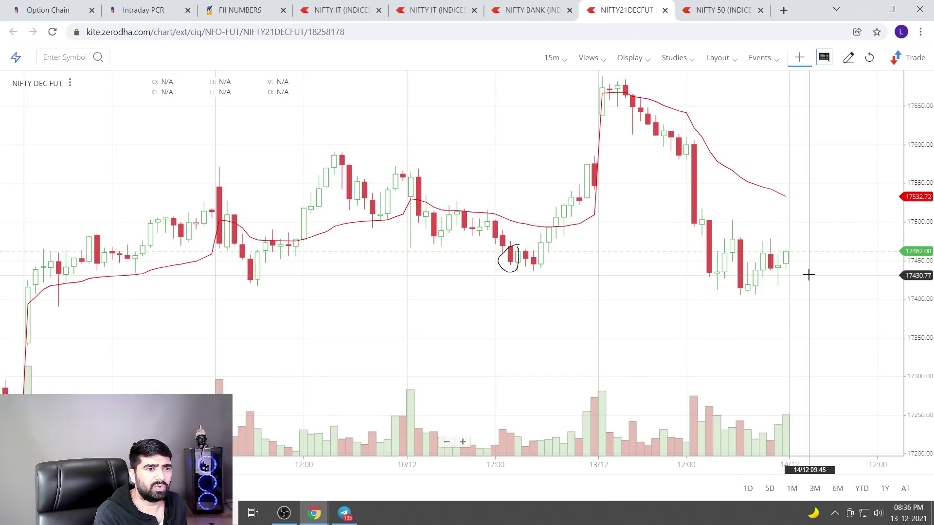
# Step: Place a horizontal support line on NIFTY DEC FUT and drag it down to 17405.12
pyautogui.click(849, 57)
pyautogui.click(36, 359)
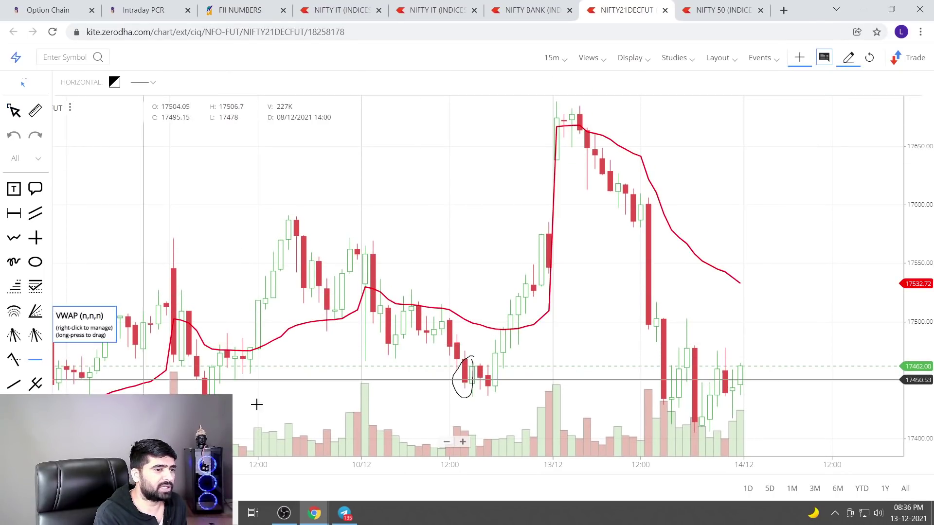
pyautogui.click(703, 427)
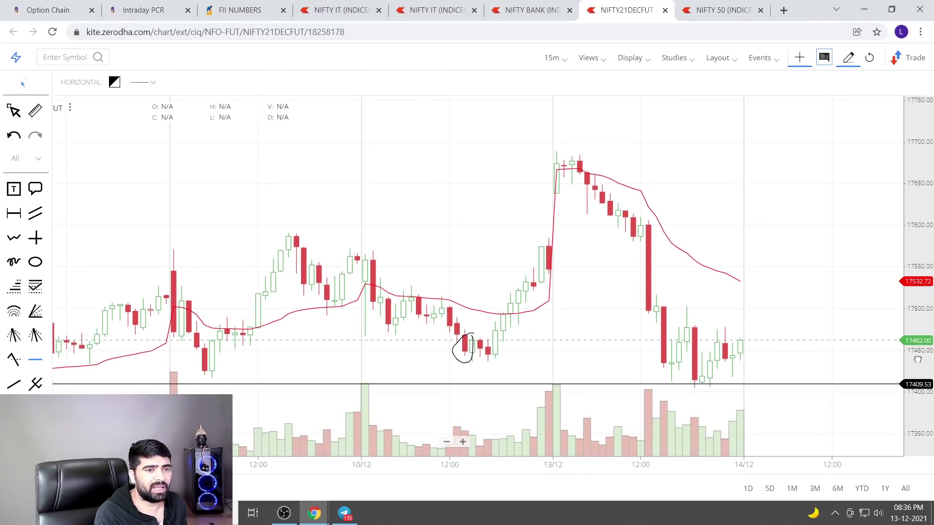
pyautogui.moveTo(845, 281); pyautogui.dragTo(834, 229)
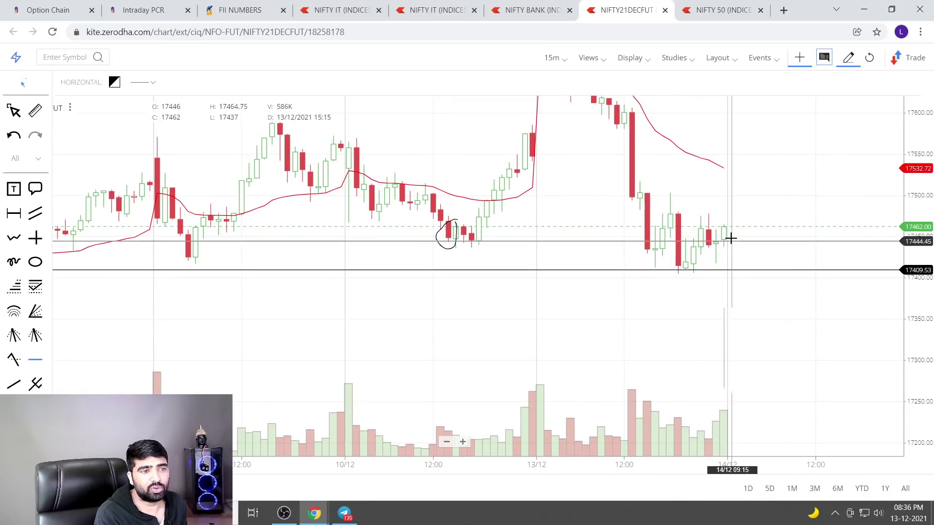
pyautogui.moveTo(719, 270); pyautogui.dragTo(706, 276)
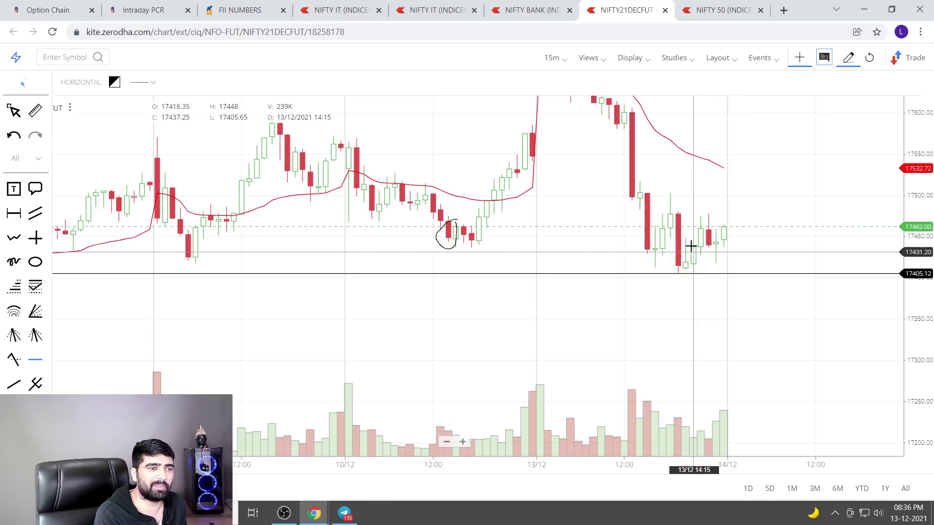
# Step: Circle the latest futures candles with a doodle, then return to the NIFTY 50 chart
pyautogui.click(730, 348)
pyautogui.click(13, 269)
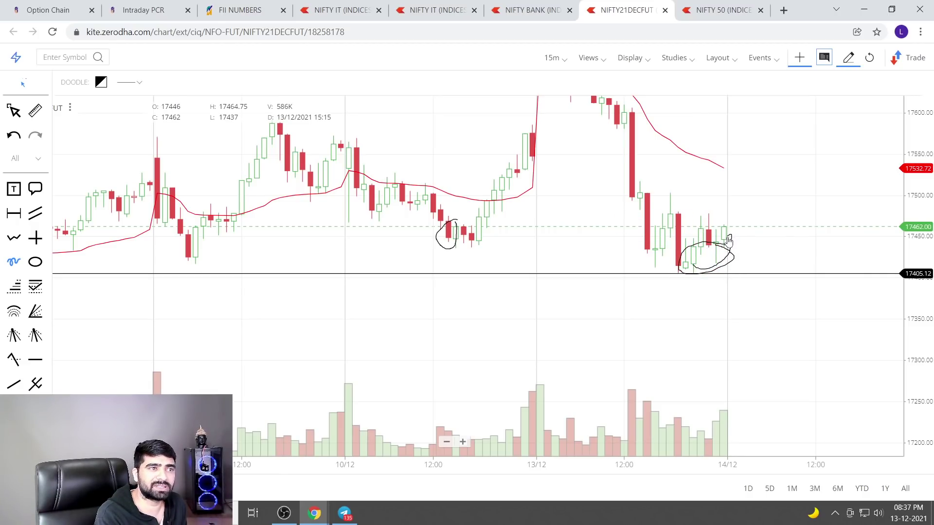
pyautogui.click(719, 10)
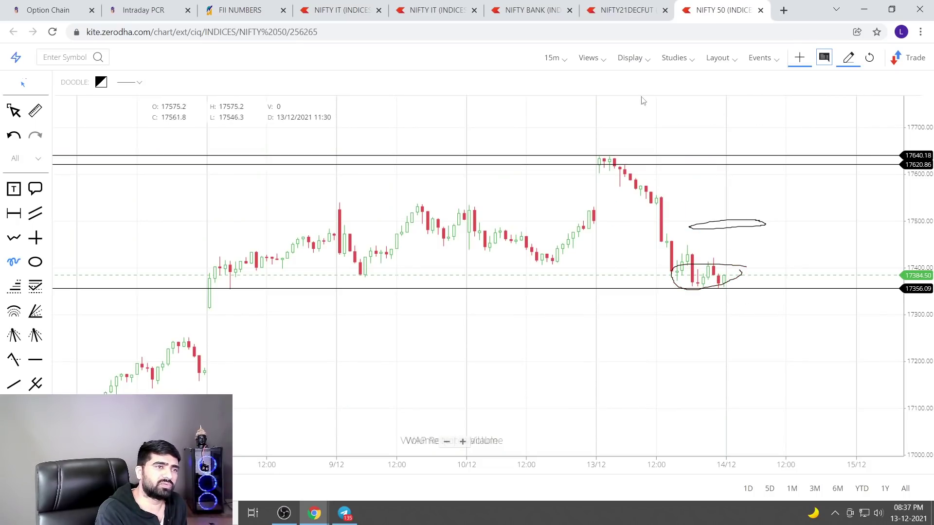
# Step: Glance at NIFTY DEC FUT, then delete the doodle around NIFTY 50's latest candles
pyautogui.click(625, 10)
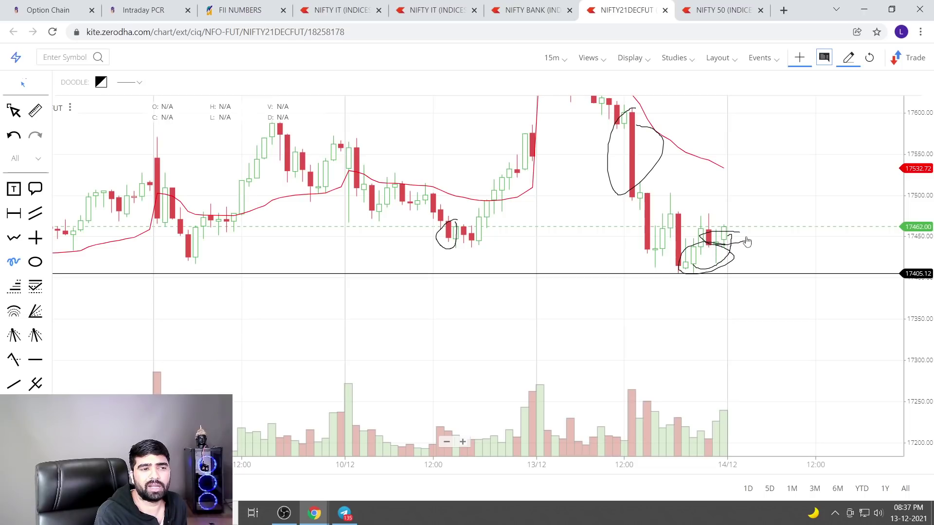
pyautogui.click(723, 8)
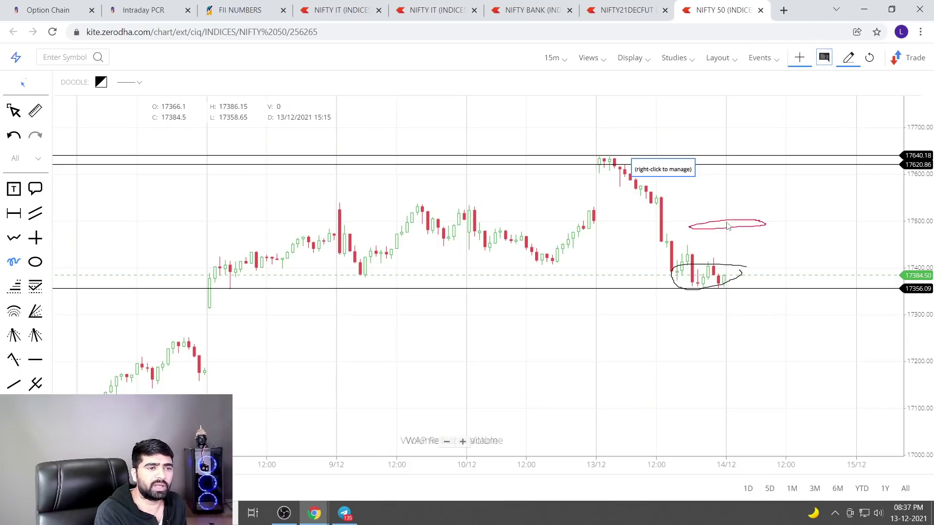
pyautogui.rightClick(736, 276)
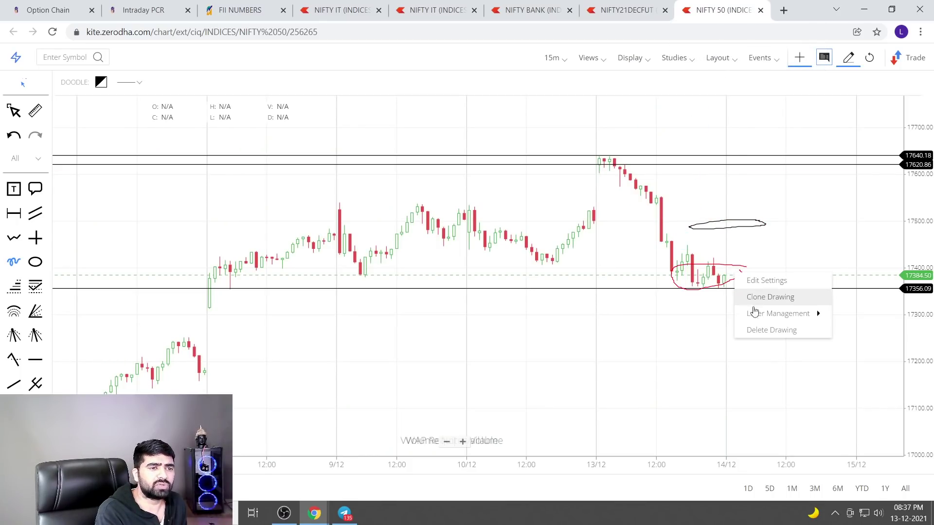
pyautogui.click(762, 327)
# Step: Draw a small squiggle beside the 13/12 peak under the 17620.86–17640.18 resistance lines
pyautogui.scroll(-2, 714, 244)
pyautogui.scroll(2, 714, 244)
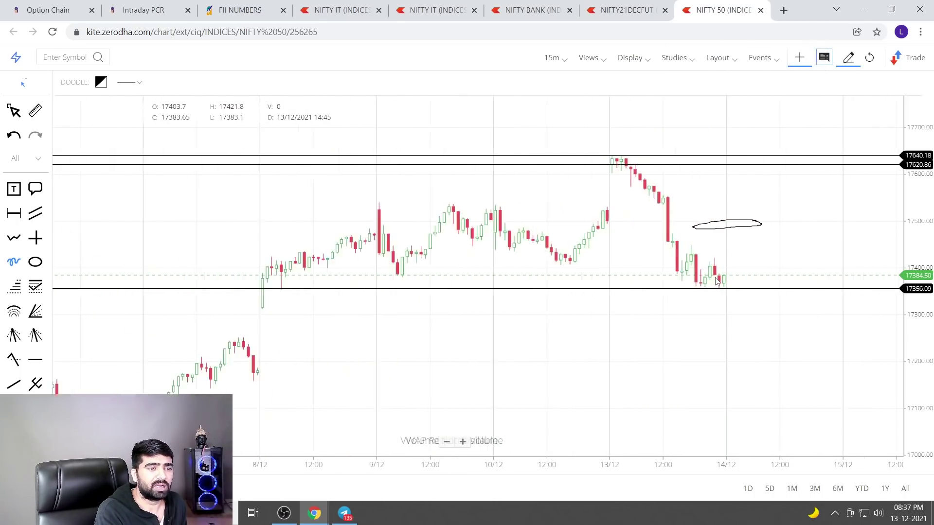
pyautogui.scroll(-3, 717, 277)
pyautogui.scroll(2, 721, 287)
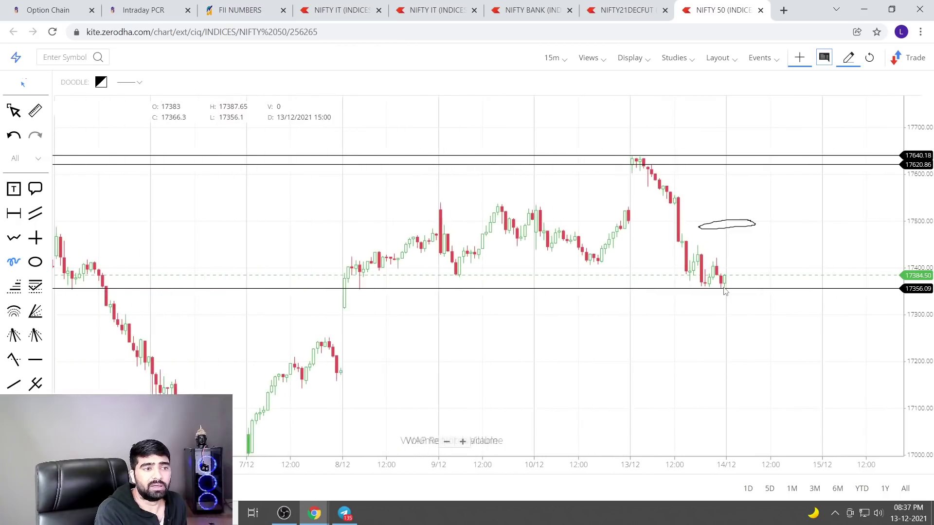
pyautogui.scroll(1, 720, 287)
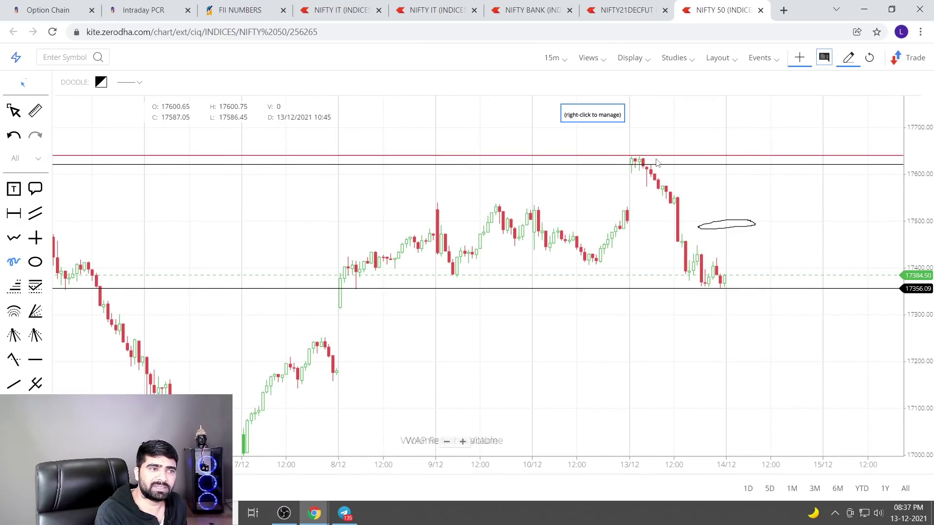
pyautogui.moveTo(655, 158); pyautogui.dragTo(664, 166)
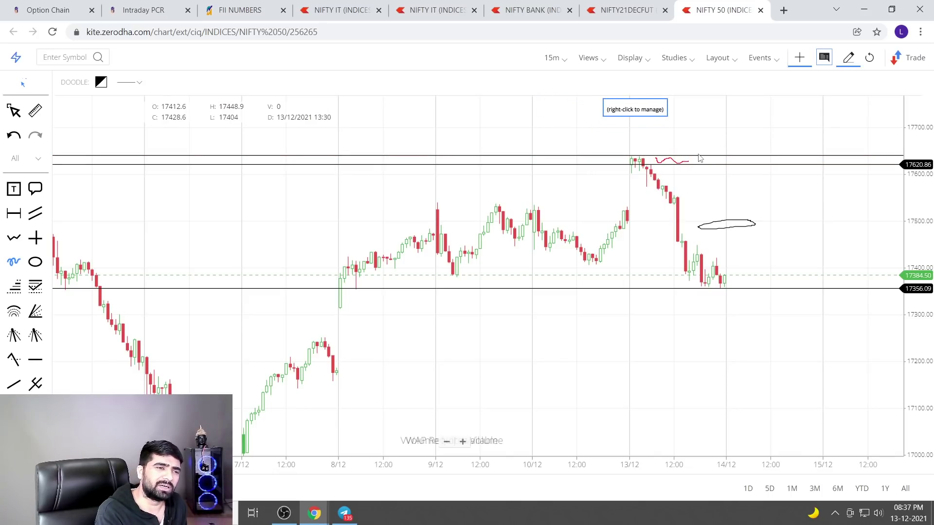
pyautogui.scroll(-2, 700, 163)
pyautogui.scroll(-2, 699, 163)
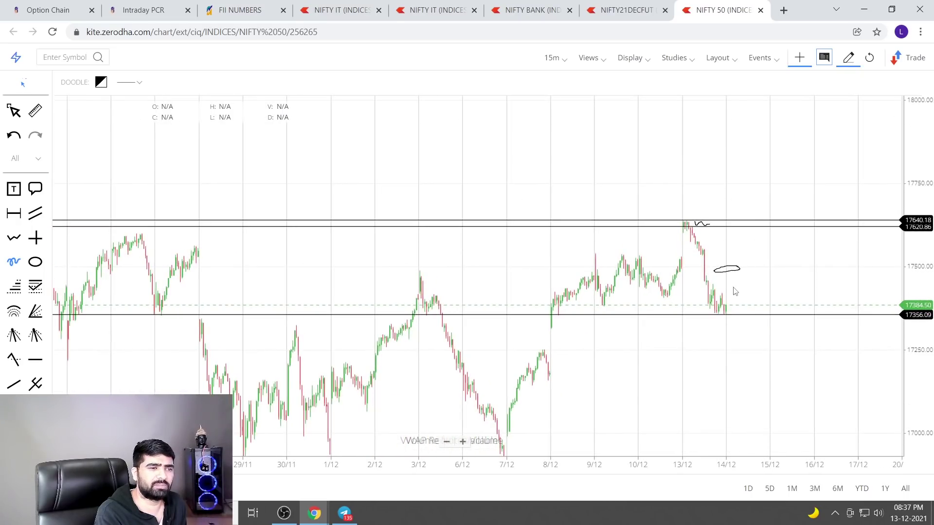
pyautogui.scroll(-2, 735, 291)
pyautogui.scroll(-1, 735, 290)
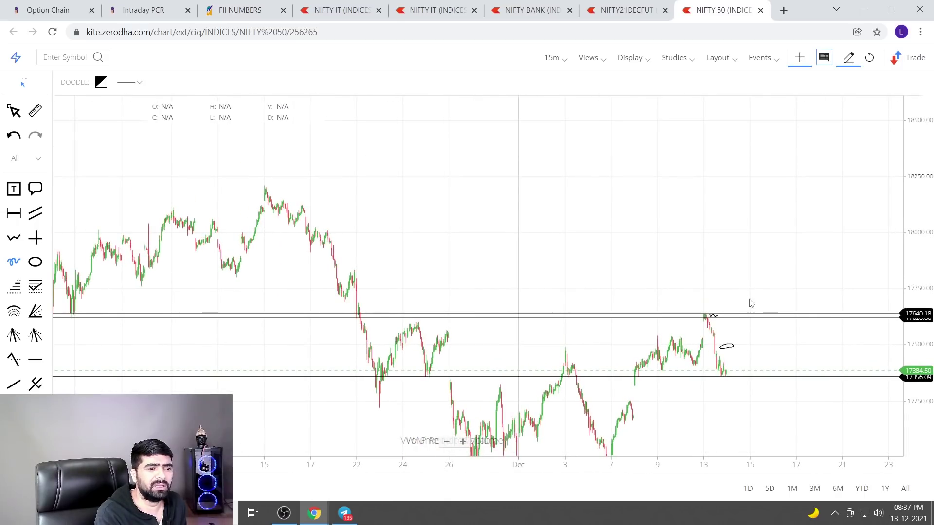
pyautogui.scroll(2, 735, 306)
pyautogui.scroll(1, 734, 311)
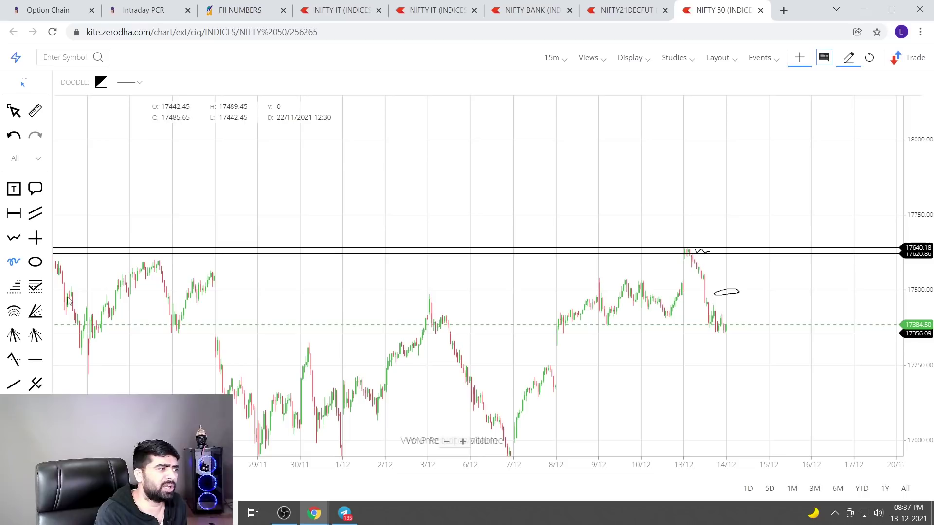
# Step: Redraw the top resistance lines at 17656.45 and 17639.06, deleting the old lower one
pyautogui.click(42, 363)
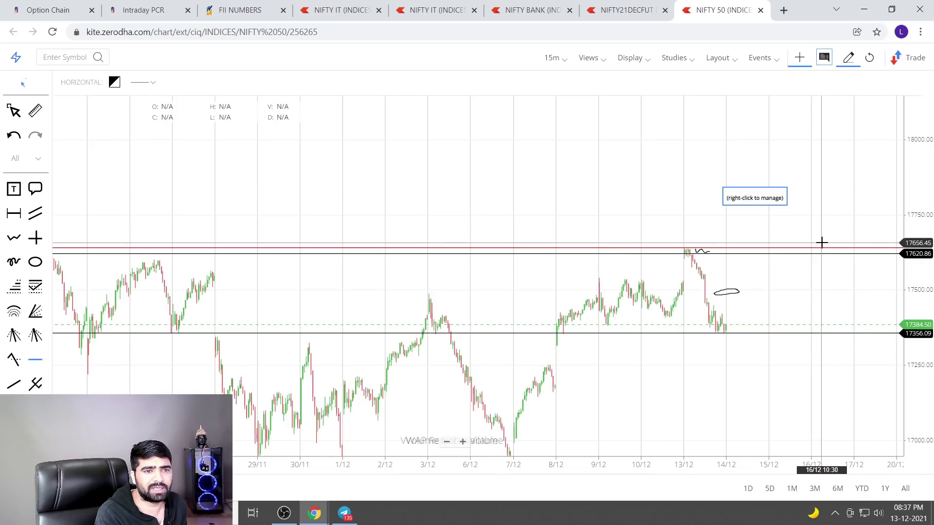
pyautogui.click(831, 243)
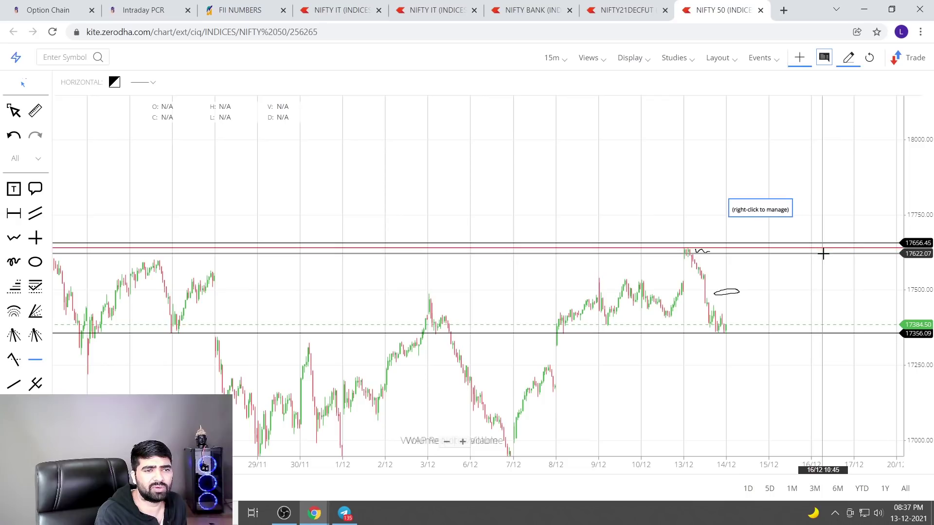
pyautogui.rightClick(820, 245)
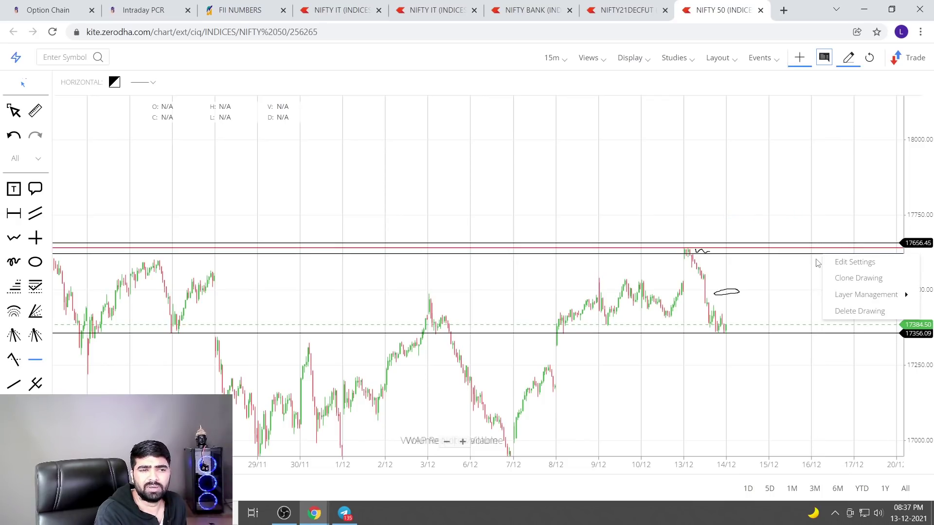
pyautogui.click(850, 312)
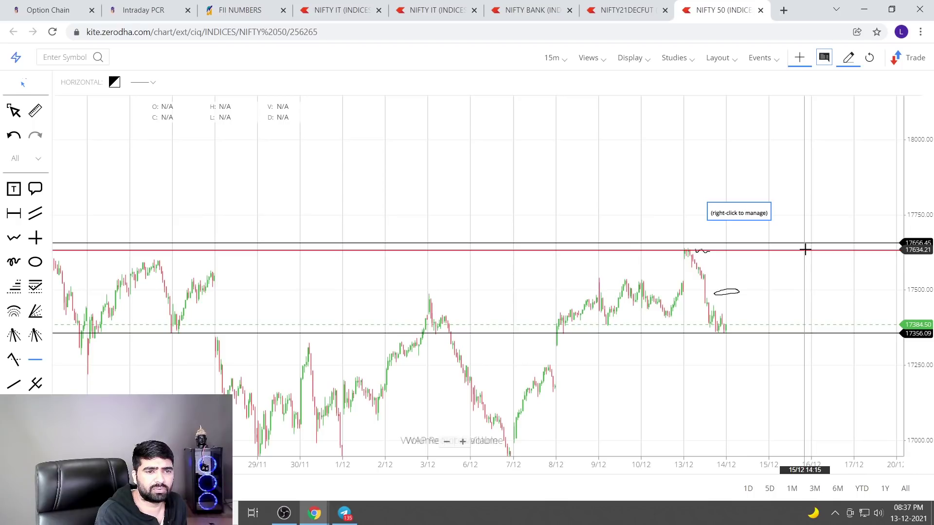
pyautogui.click(805, 248)
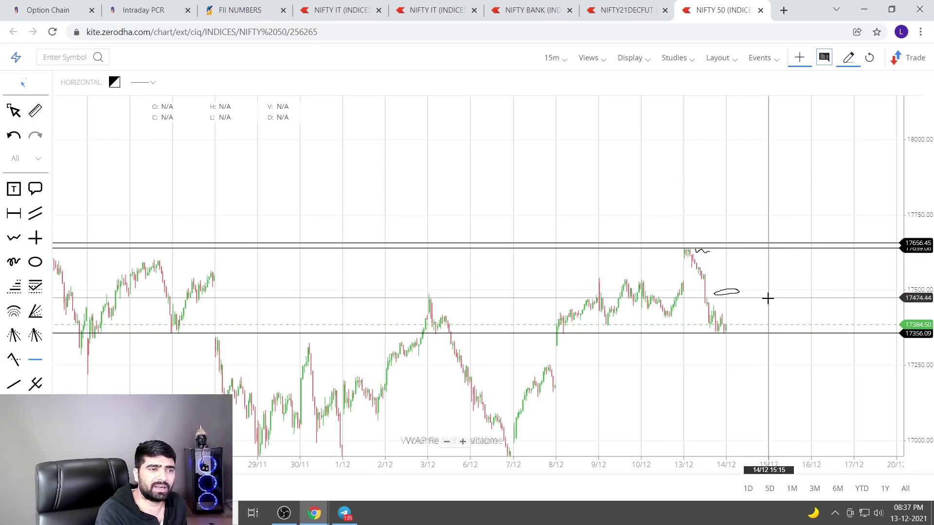
# Step: Add a line at 17540.41, delete the oval doodle, and place support at 17339.22
pyautogui.scroll(3, 768, 283)
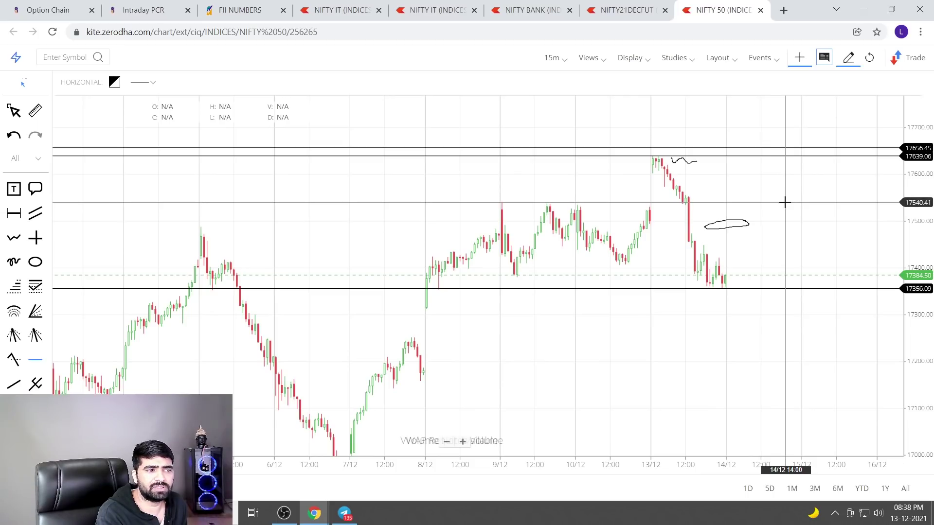
pyautogui.click(782, 203)
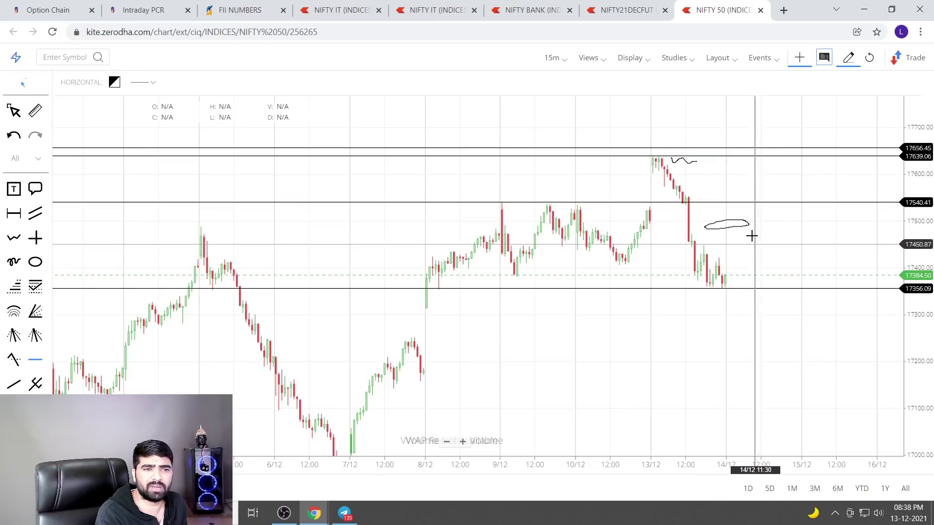
pyautogui.rightClick(739, 218)
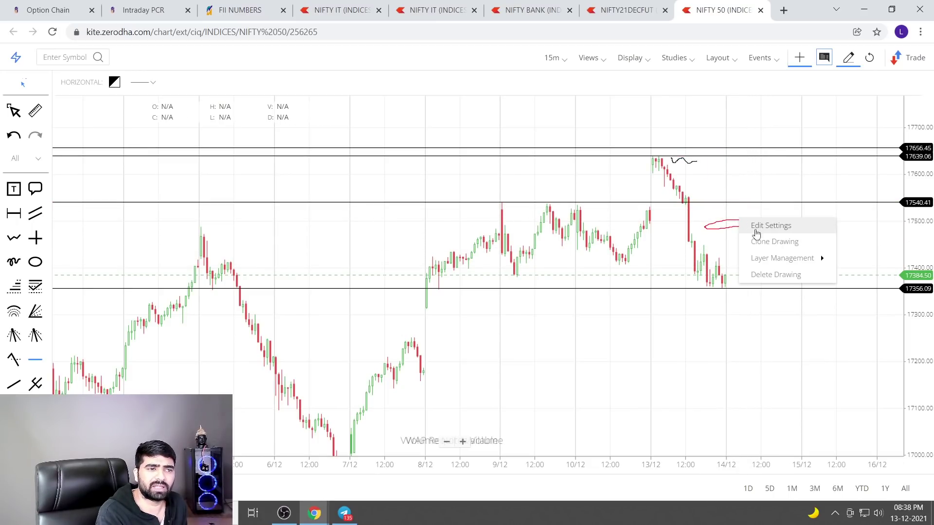
pyautogui.click(775, 274)
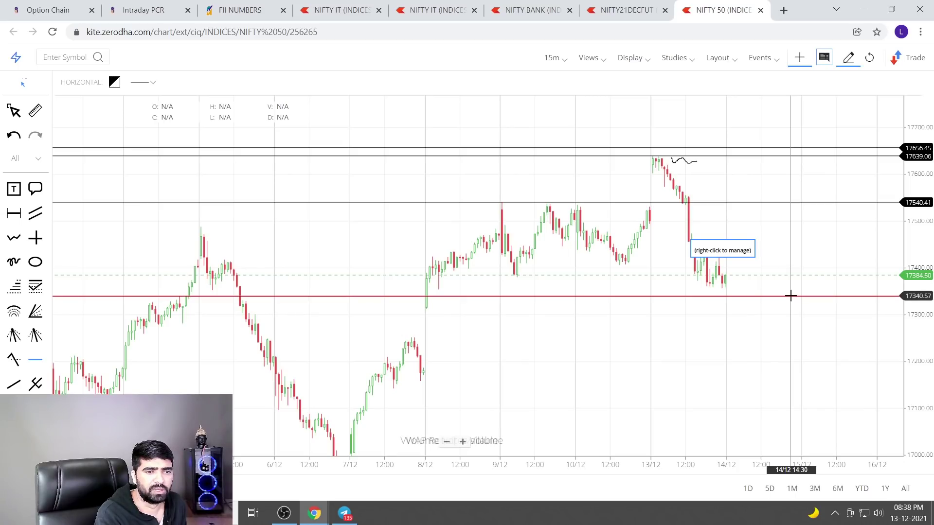
pyautogui.click(784, 296)
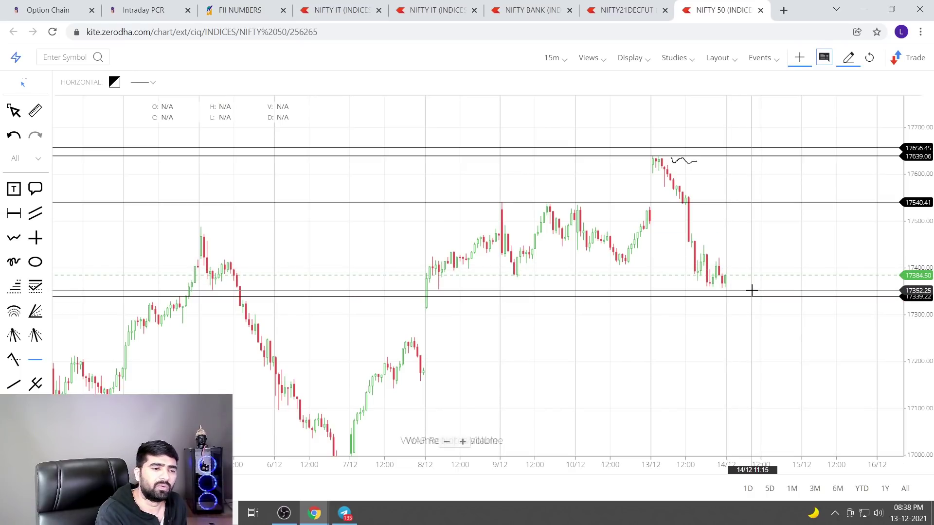
# Step: Freehand-draw the circle sketch stroke, its handwritten note, and a line from the 8/12 low
pyautogui.click(13, 262)
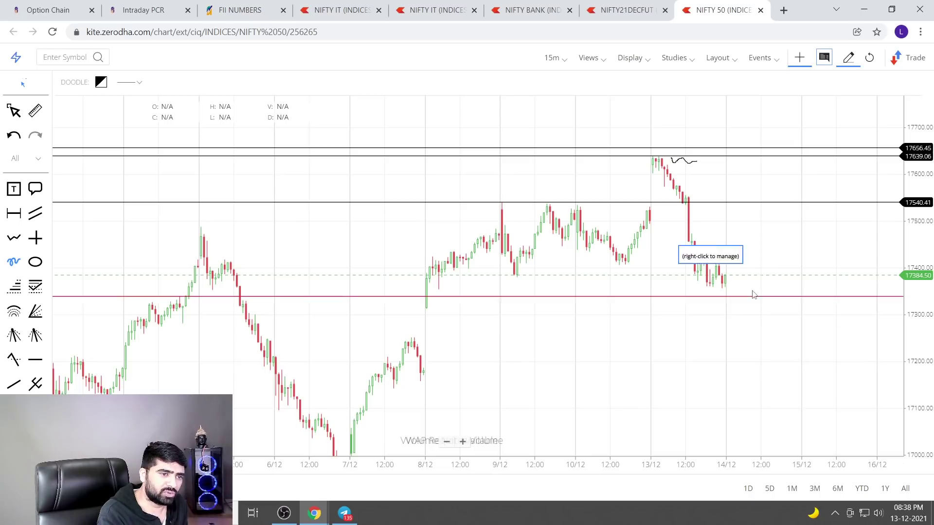
pyautogui.moveTo(396, 115); pyautogui.dragTo(406, 112)
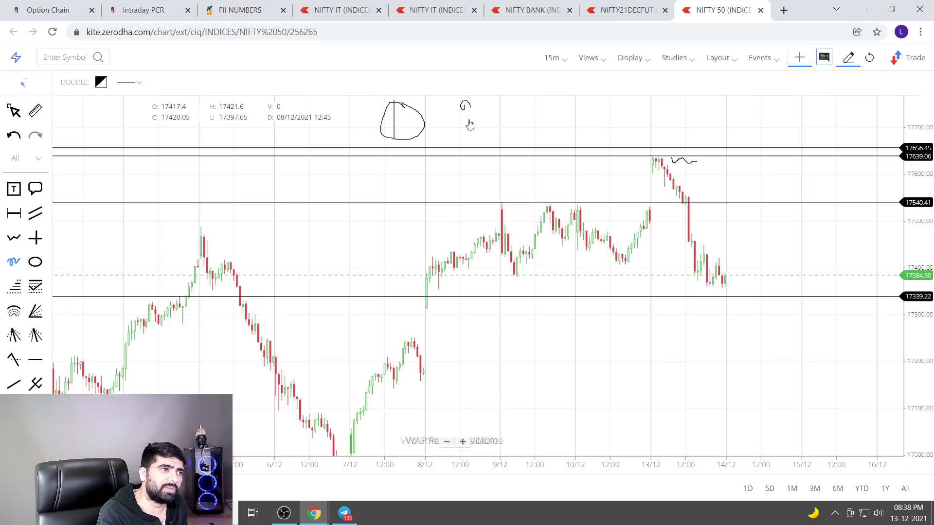
pyautogui.moveTo(469, 108)
pyautogui.mouseDown()
pyautogui.moveTo(469, 128)
pyautogui.moveTo(497, 124)
pyautogui.moveTo(484, 120)
pyautogui.mouseUp()
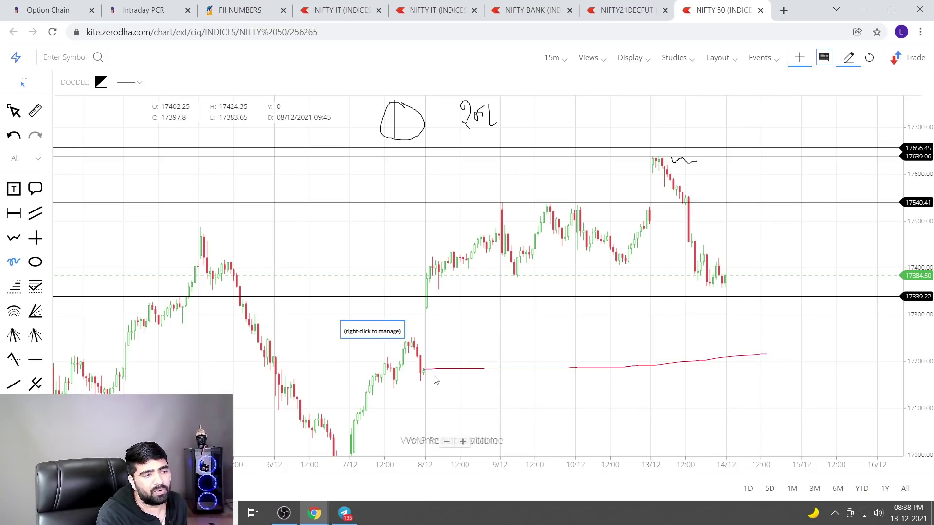
pyautogui.moveTo(428, 364); pyautogui.dragTo(447, 367)
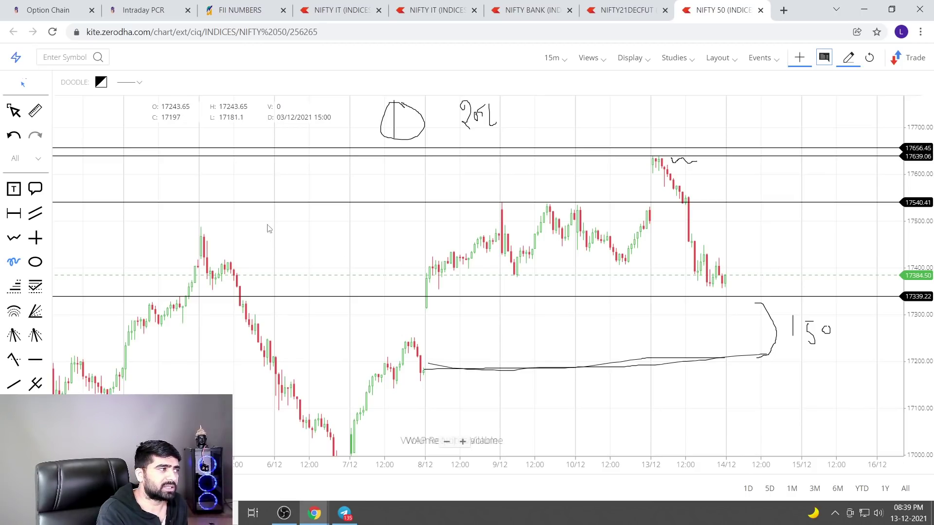
pyautogui.click(32, 359)
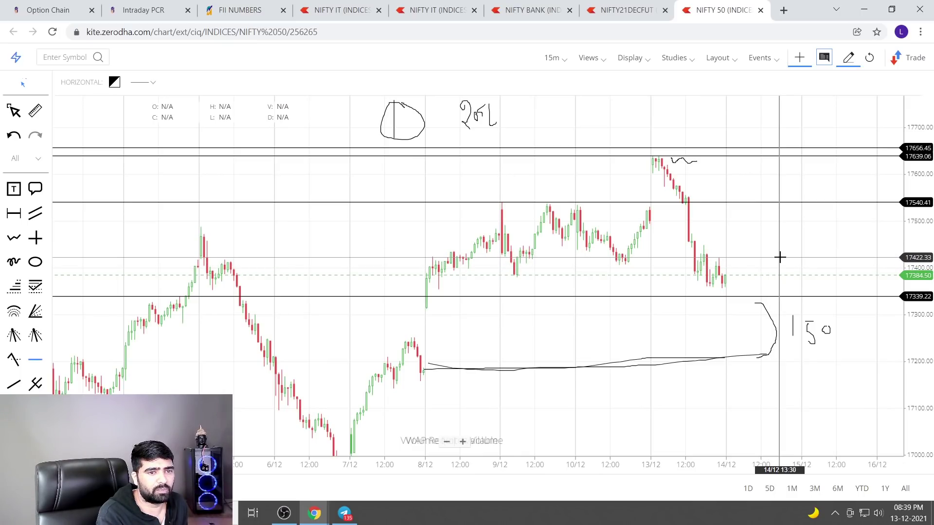
# Step: Place a horizontal line at 17424.92, then draw a rectangle zone from 17424.92 up to 17539.12
pyautogui.click(780, 255)
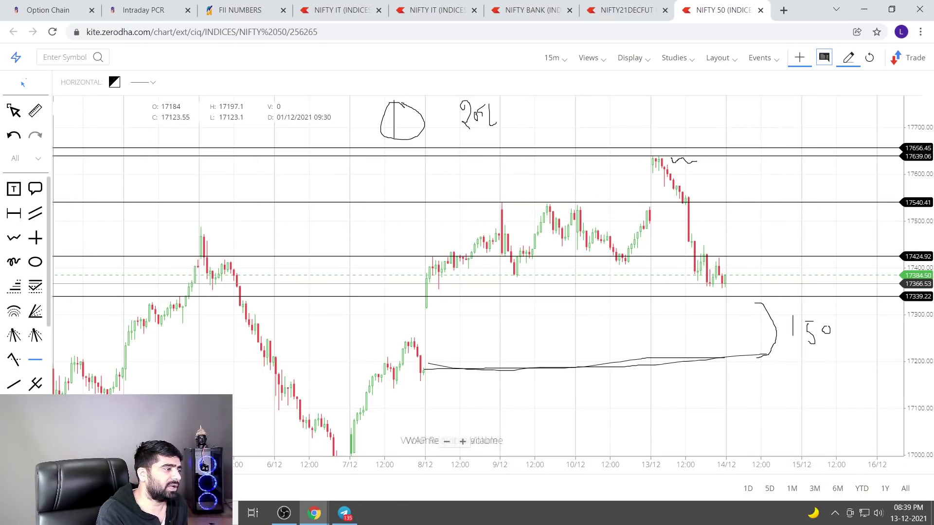
pyautogui.hotkey('alt', 'r')
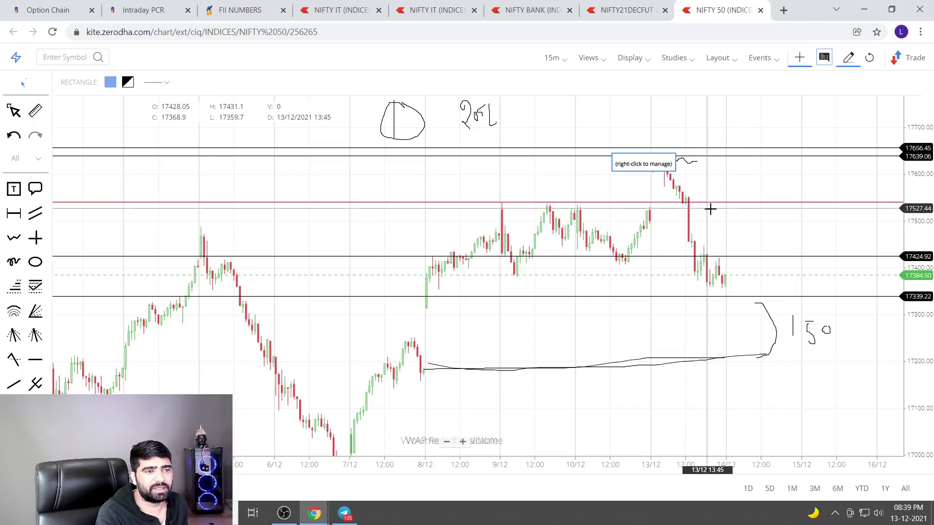
pyautogui.moveTo(717, 204)
pyautogui.mouseDown()
pyautogui.moveTo(726, 203)
pyautogui.moveTo(714, 207)
pyautogui.mouseUp()
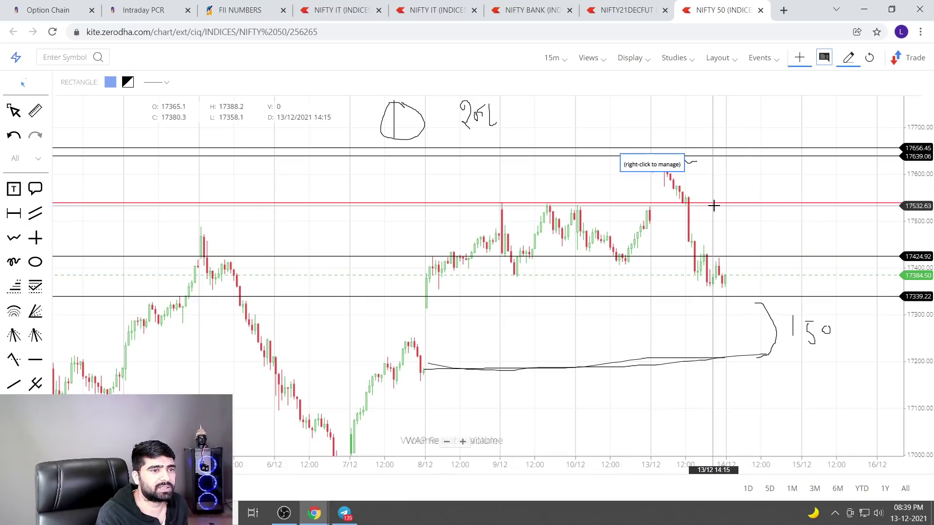
pyautogui.click(714, 207)
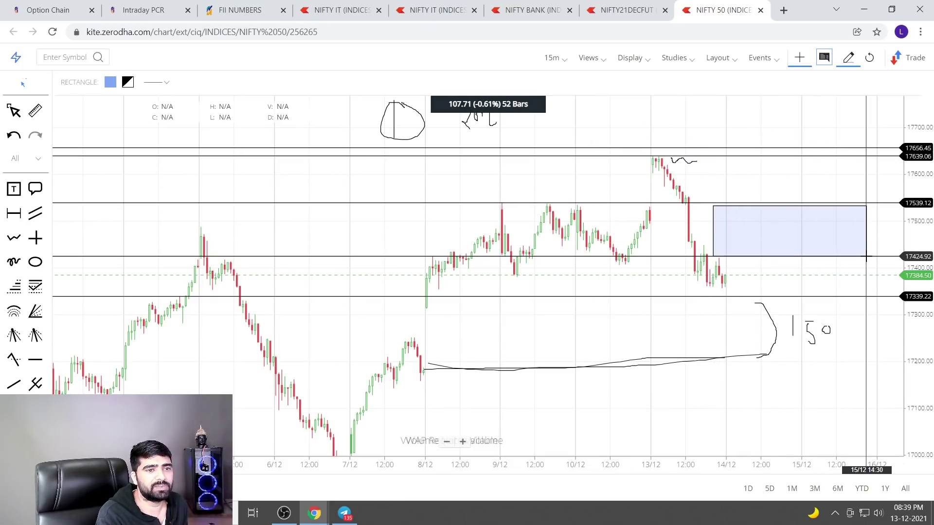
pyautogui.click(868, 256)
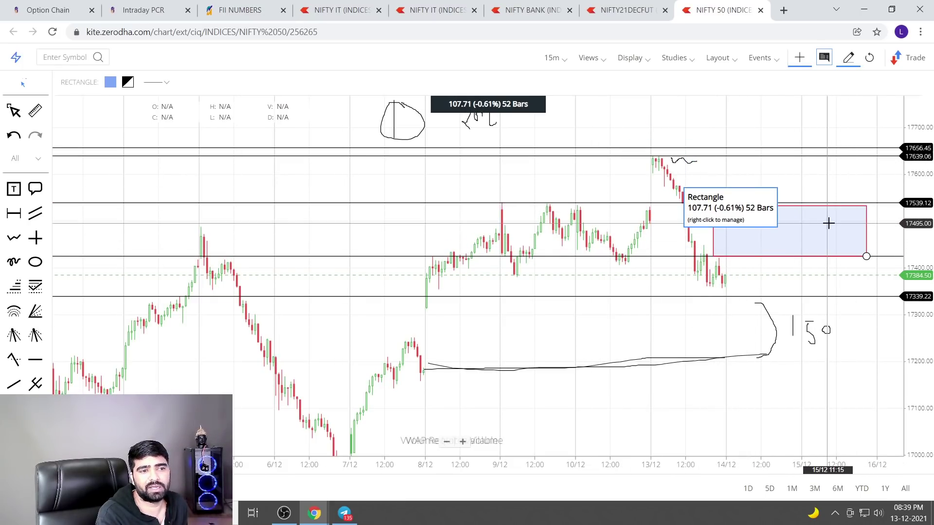
pyautogui.scroll(-5, 20, 344)
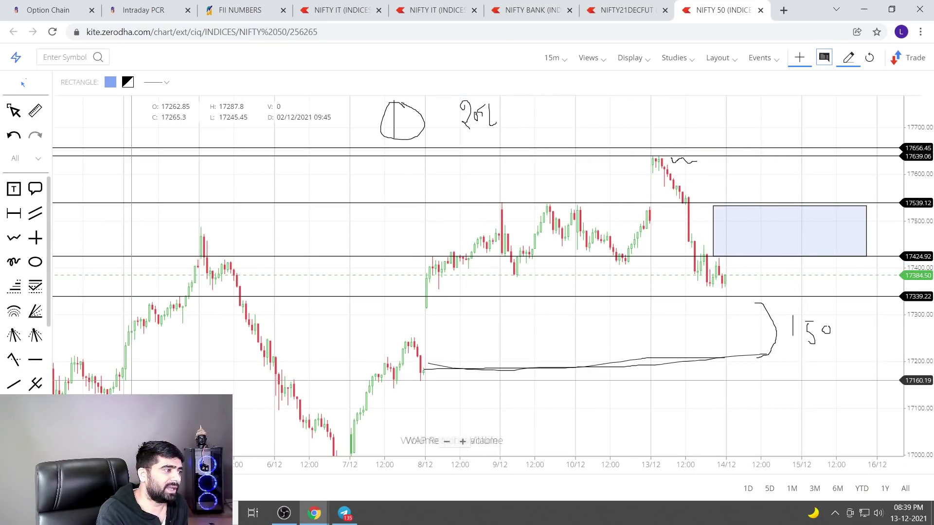
pyautogui.scroll(3, 14, 291)
# Step: Doodle marks under the 10/12 candles, an arrow near 17539, and a drop path toward 17200
pyautogui.click(15, 268)
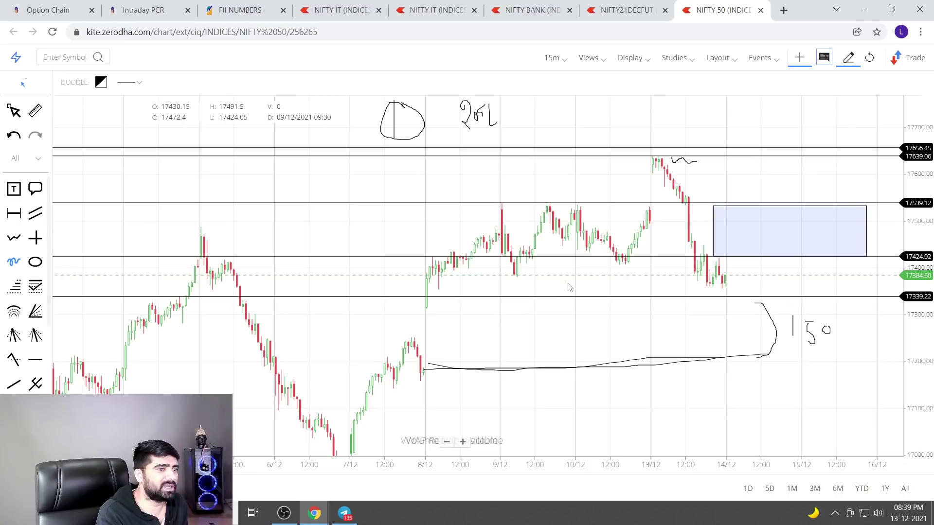
pyautogui.moveTo(560, 287); pyautogui.dragTo(569, 288)
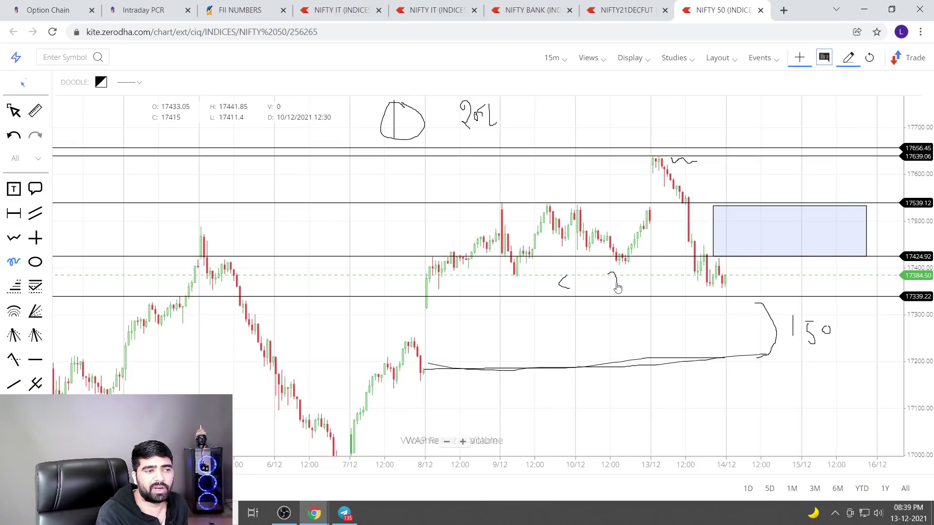
pyautogui.moveTo(619, 295); pyautogui.dragTo(624, 286)
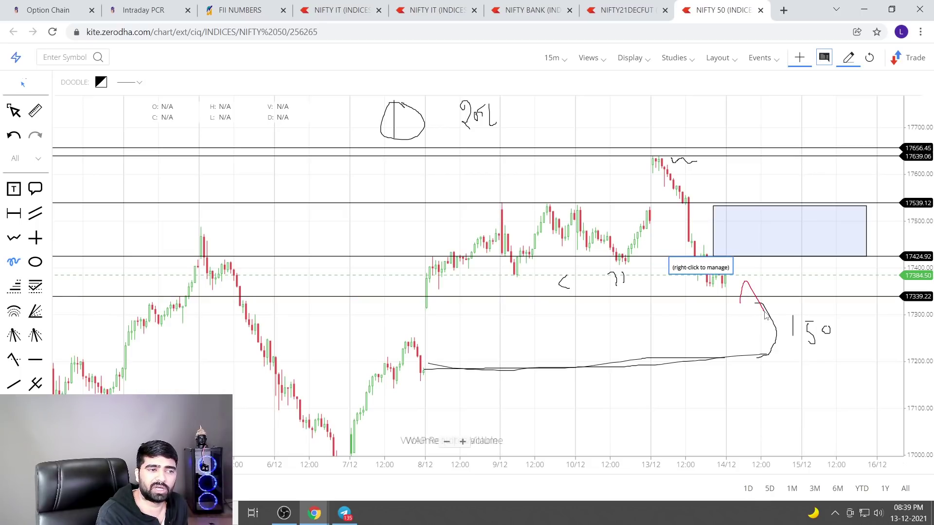
pyautogui.moveTo(707, 198); pyautogui.dragTo(702, 194)
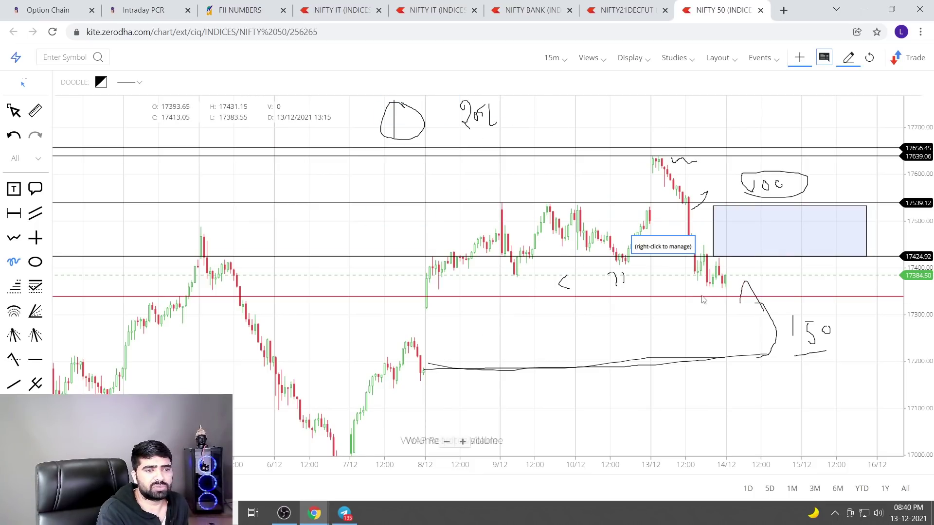
pyautogui.moveTo(709, 321); pyautogui.dragTo(730, 360)
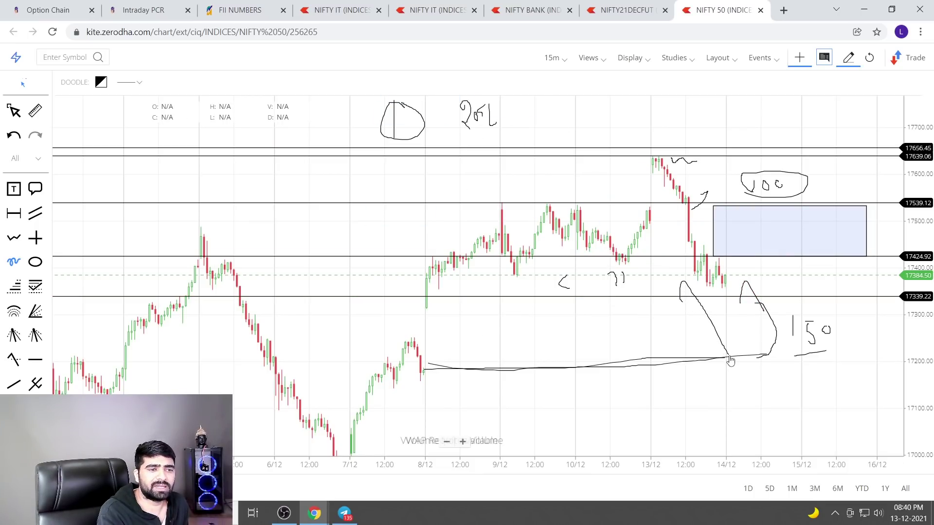
pyautogui.moveTo(674, 377); pyautogui.dragTo(780, 369)
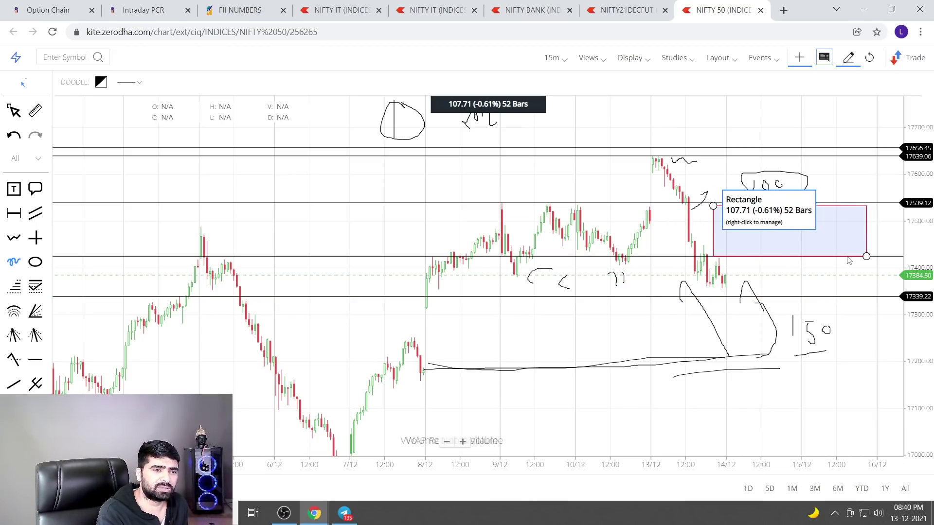
# Step: Drag the zone rectangle's top edge onto the 17539.12 line, then zoom the chart out
pyautogui.click(42, 362)
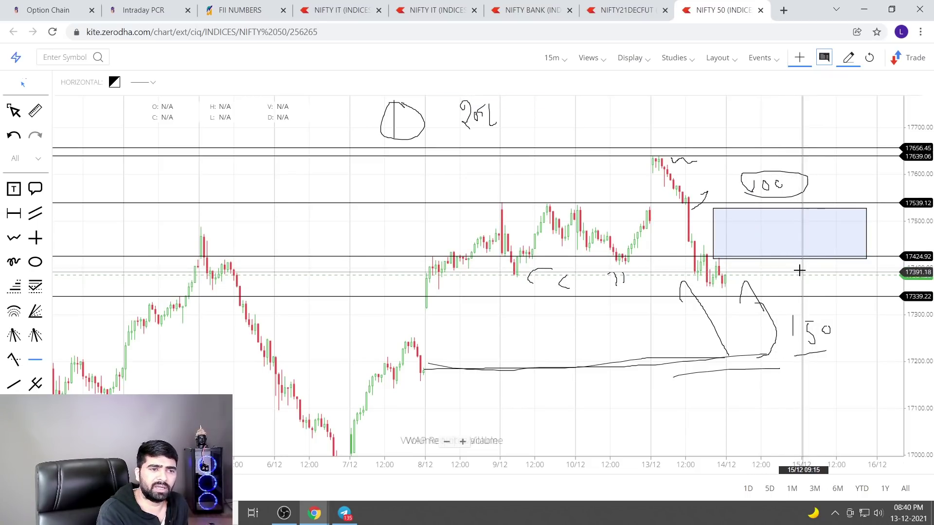
pyautogui.moveTo(714, 210); pyautogui.dragTo(713, 203)
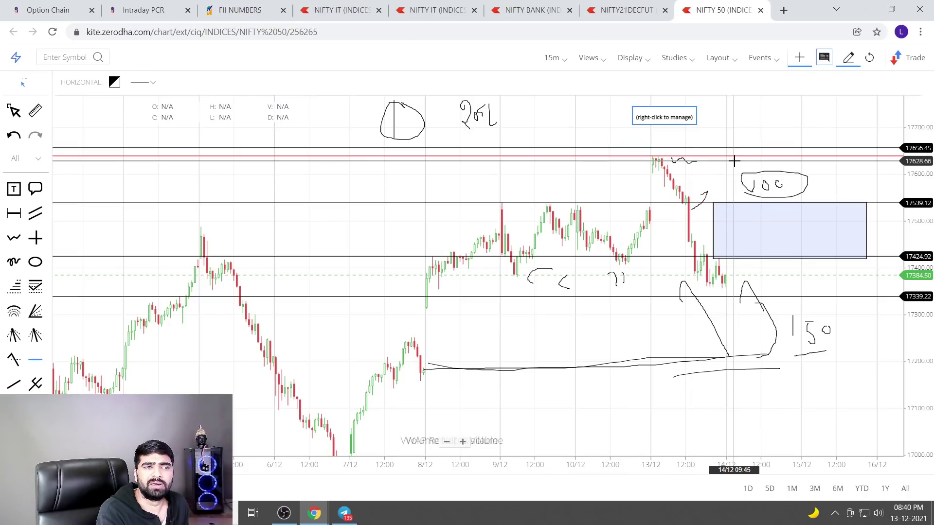
pyautogui.scroll(-3, 734, 160)
pyautogui.scroll(-3, 719, 273)
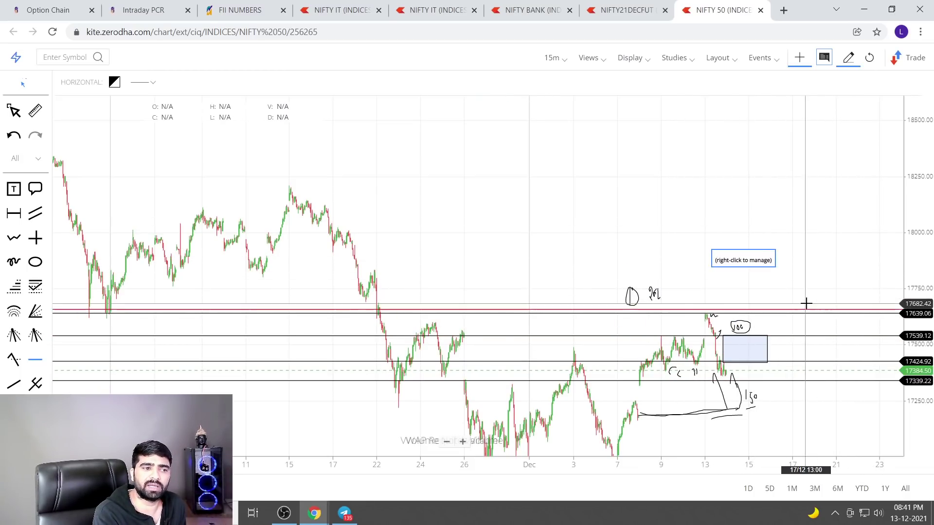
pyautogui.scroll(5, 804, 304)
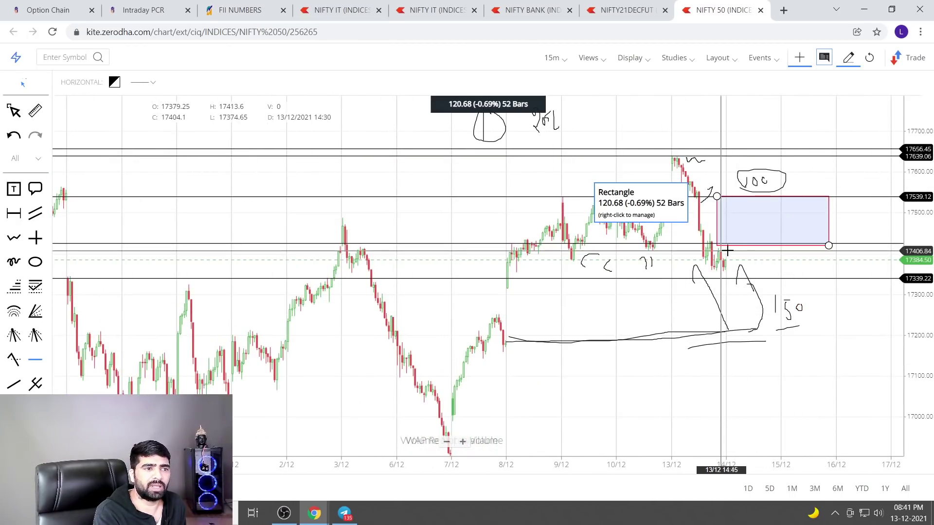
pyautogui.scroll(-5, 617, 348)
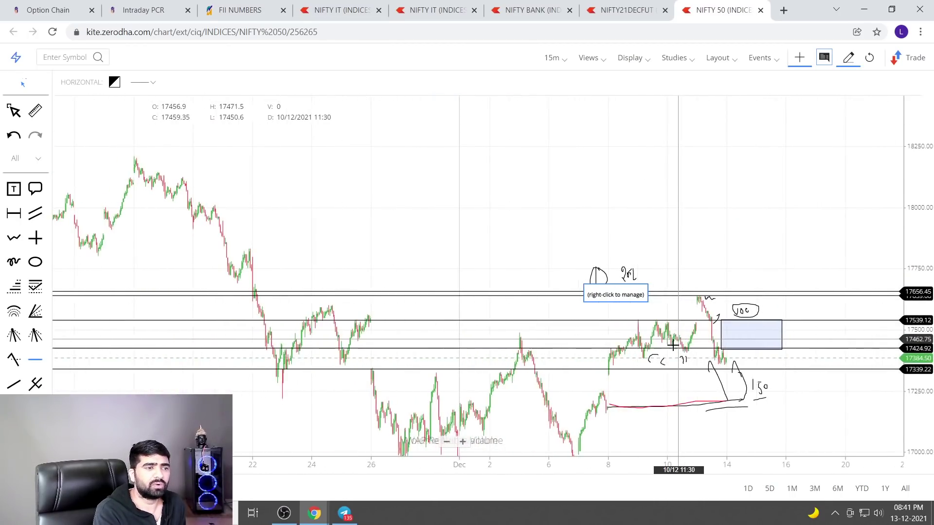
pyautogui.click(345, 513)
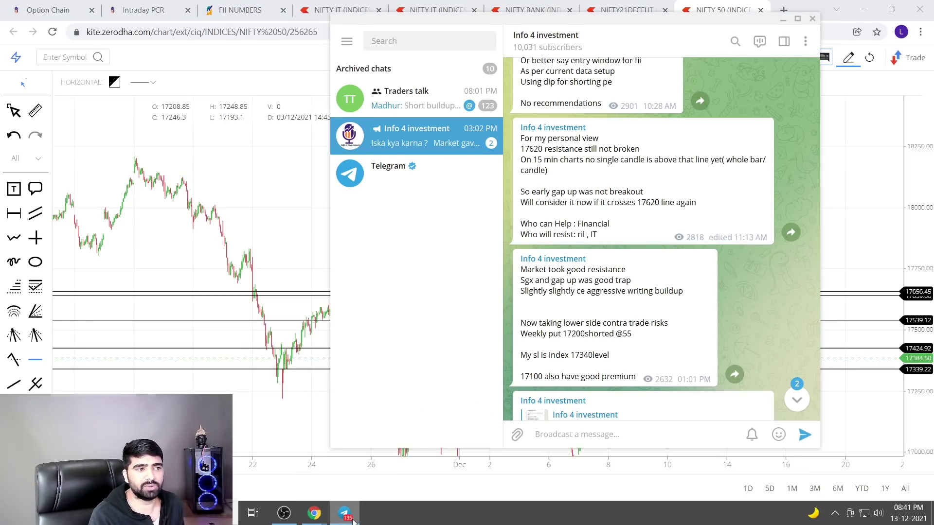
pyautogui.scroll(3, 700, 227)
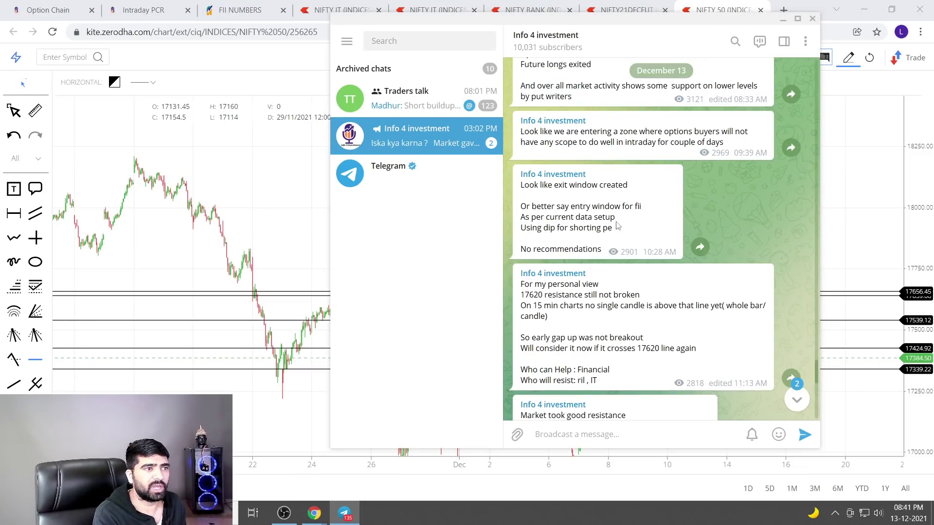
pyautogui.scroll(3, 700, 227)
pyautogui.scroll(1, 700, 227)
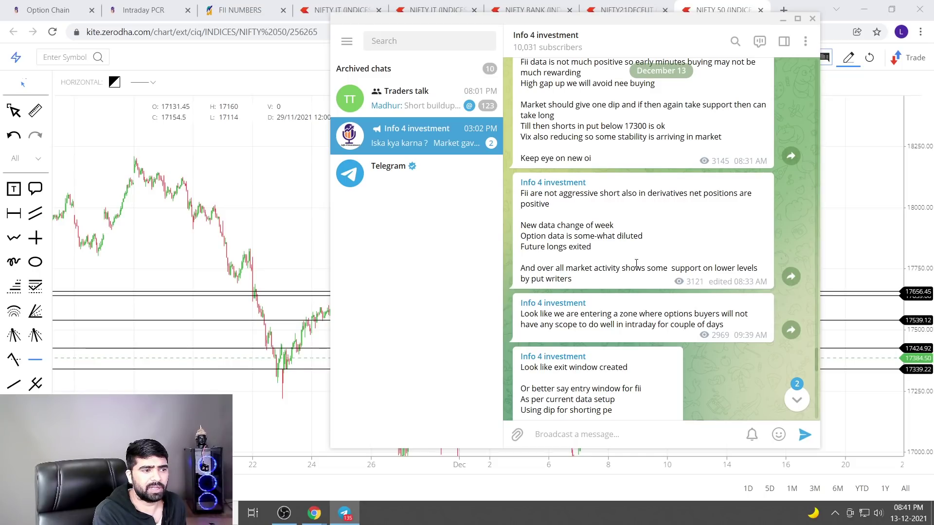
pyautogui.scroll(1, 636, 264)
pyautogui.moveTo(725, 364); pyautogui.dragTo(518, 346)
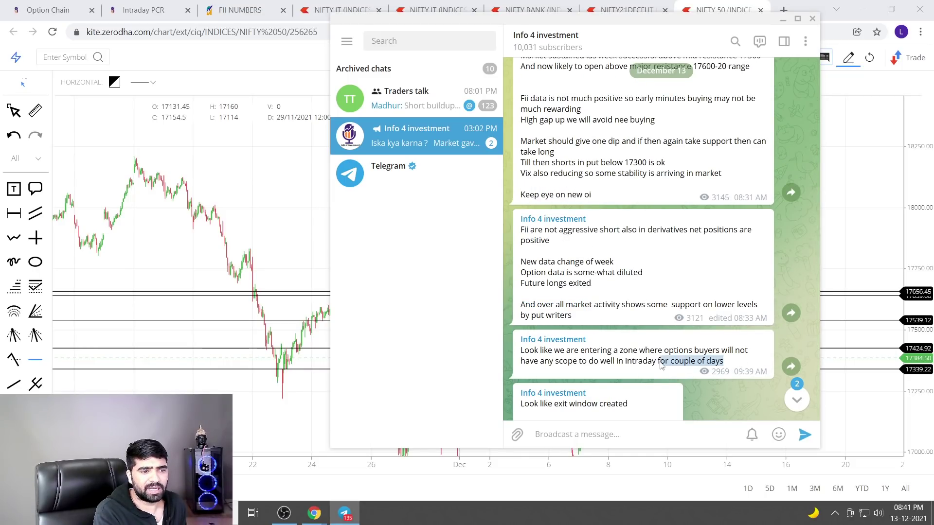
pyautogui.scroll(-1, 651, 345)
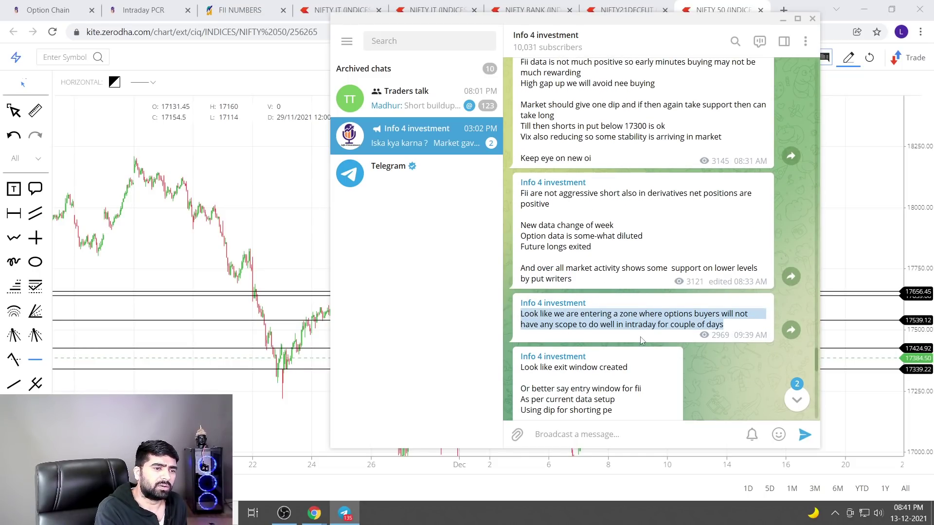
pyautogui.scroll(-1, 642, 342)
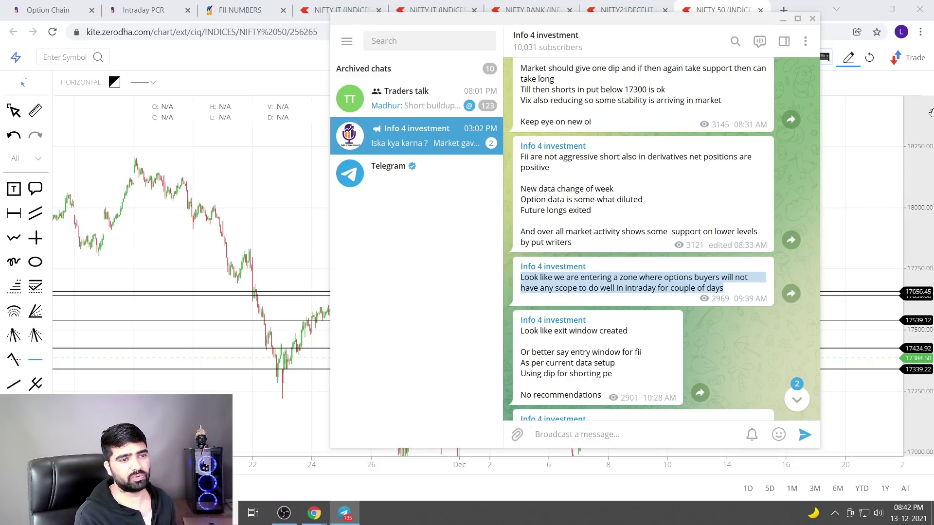
pyautogui.click(849, 152)
pyautogui.scroll(-2, 770, 300)
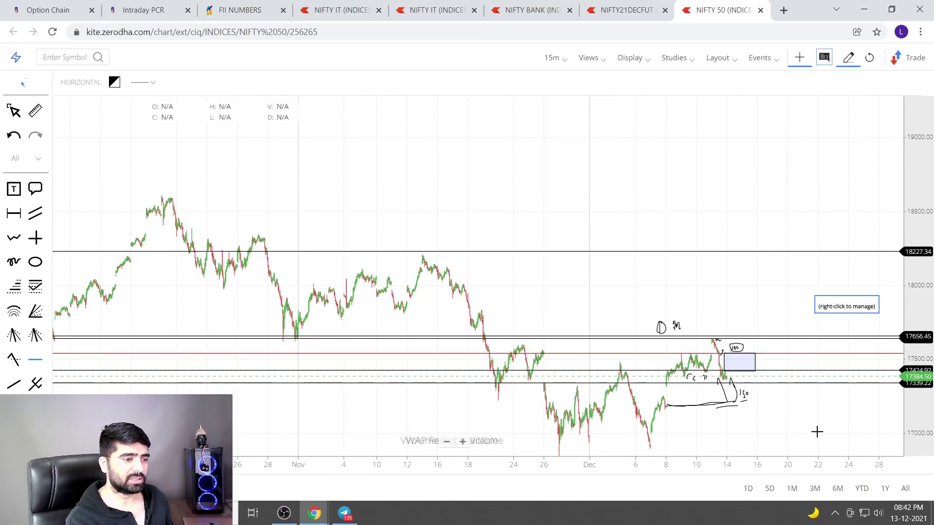
# Step: Add horizontal lines at 16902.13 and at the 17656.45 resistance
pyautogui.click(837, 448)
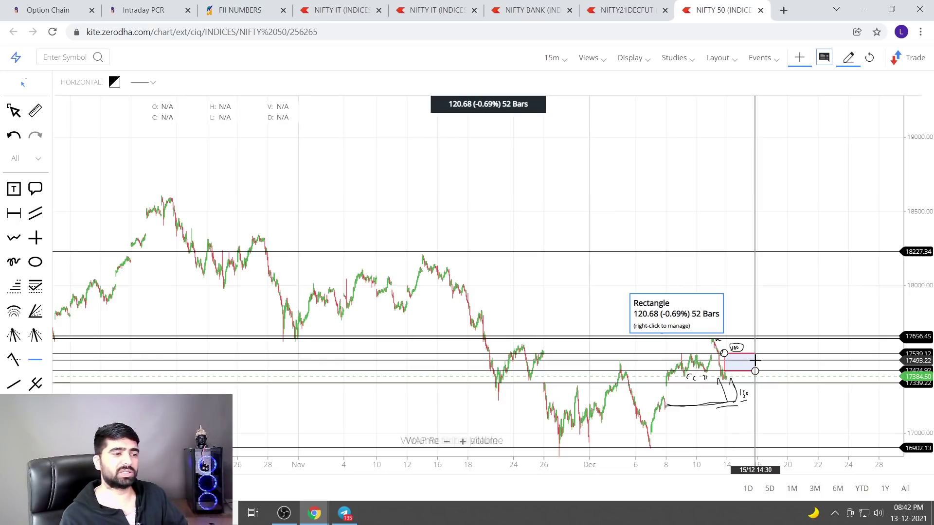
pyautogui.moveTo(754, 360)
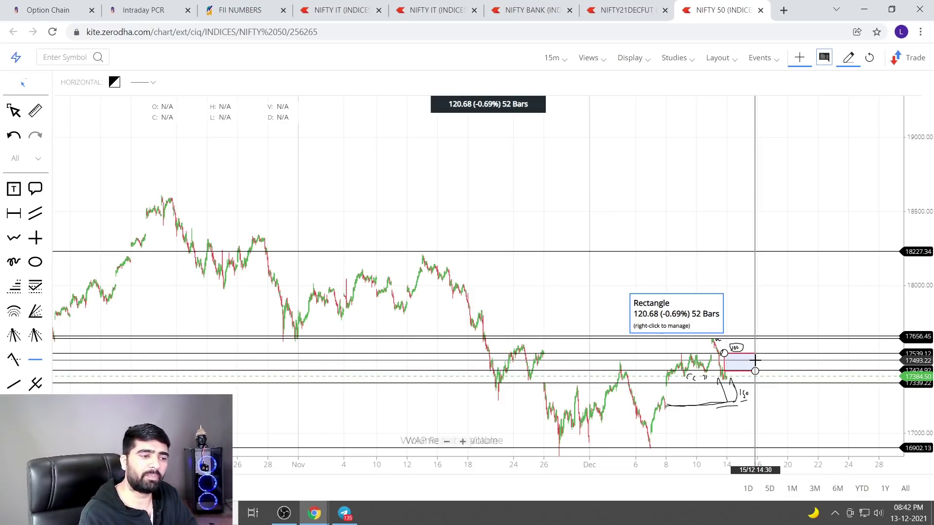
pyautogui.scroll(5, 755, 360)
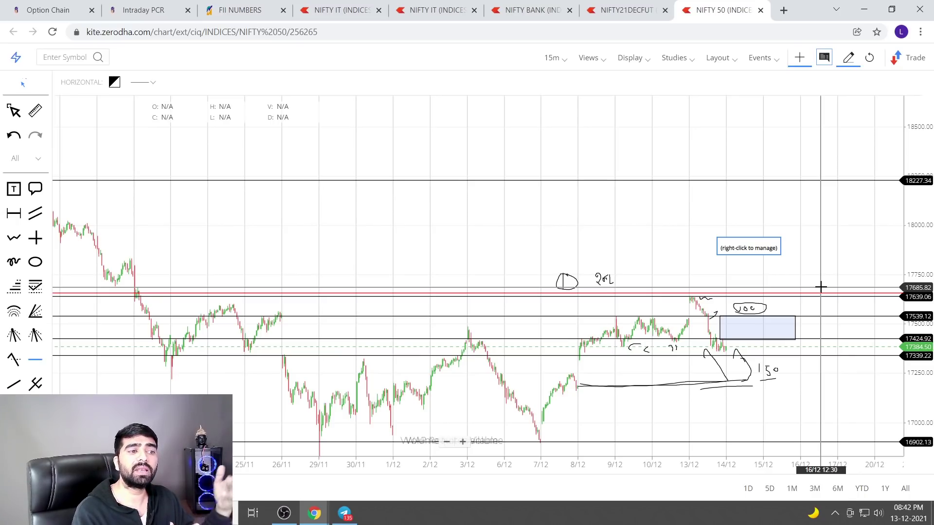
pyautogui.click(820, 293)
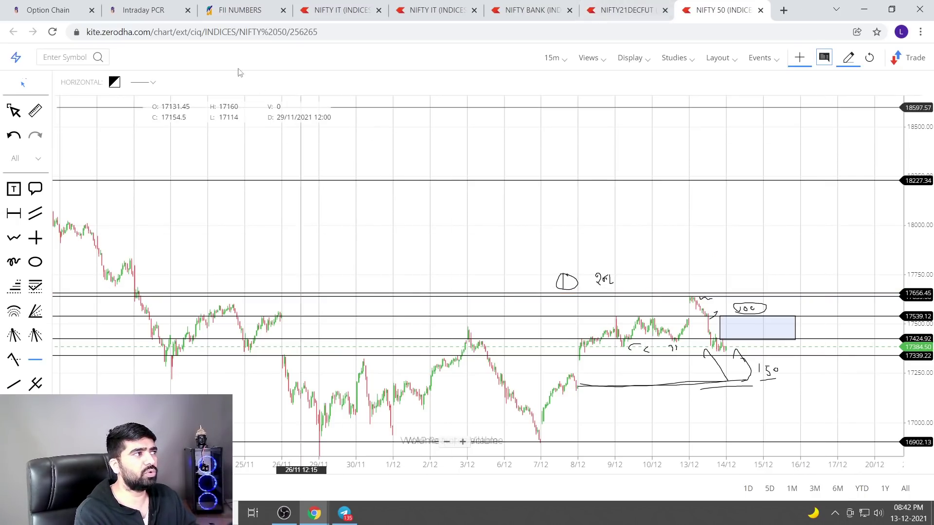
# Step: Bring up the Info 4 investment Telegram channel and highlight the options-buyers message
pyautogui.click(344, 513)
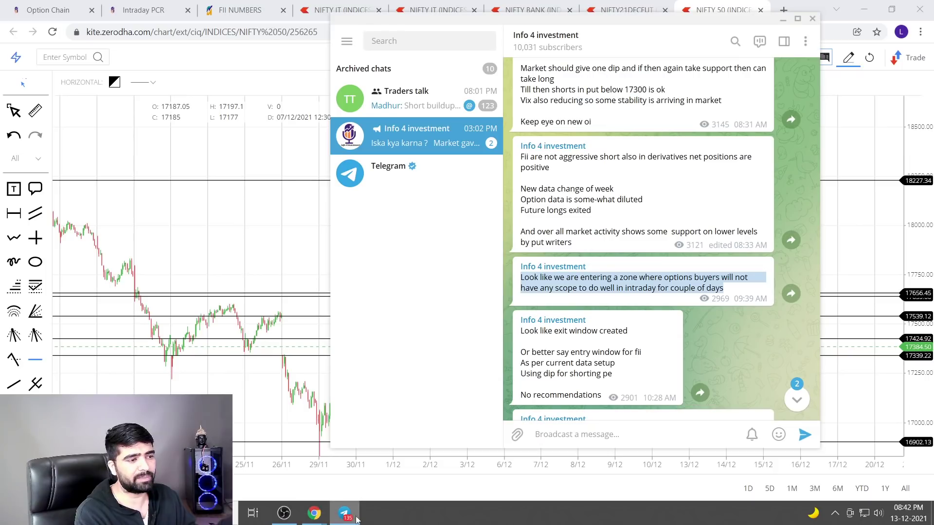
pyautogui.moveTo(734, 299); pyautogui.dragTo(535, 281)
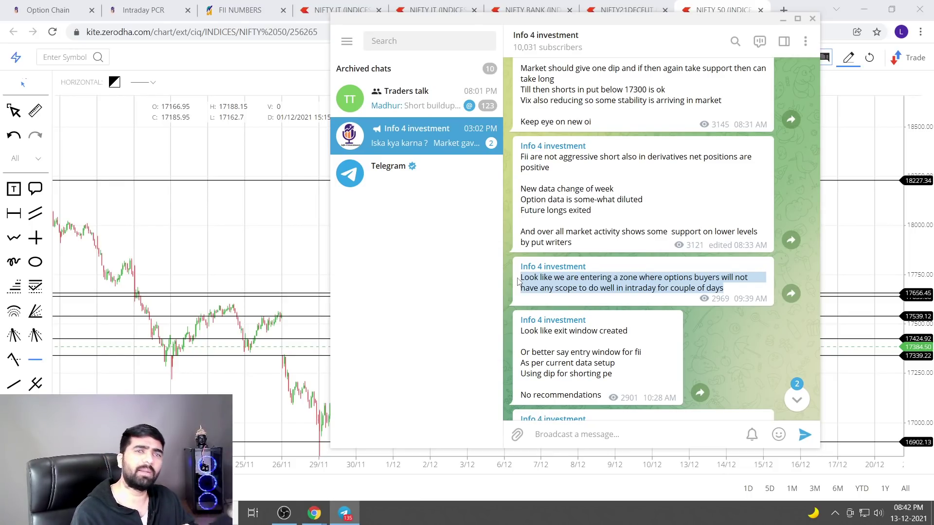
# Step: Bring the chart forward and place a horizontal line at the 17656.45 resistance
pyautogui.click(871, 222)
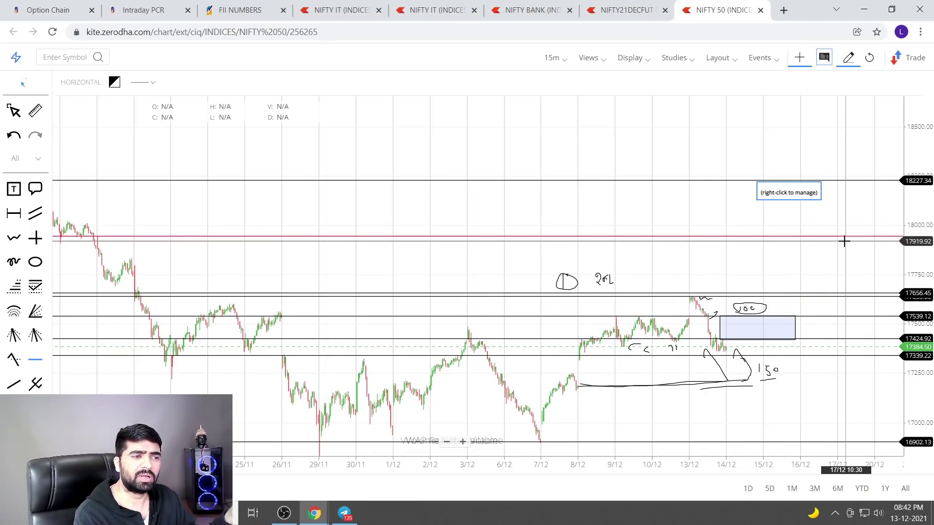
pyautogui.scroll(2, 706, 298)
pyautogui.scroll(3, 648, 237)
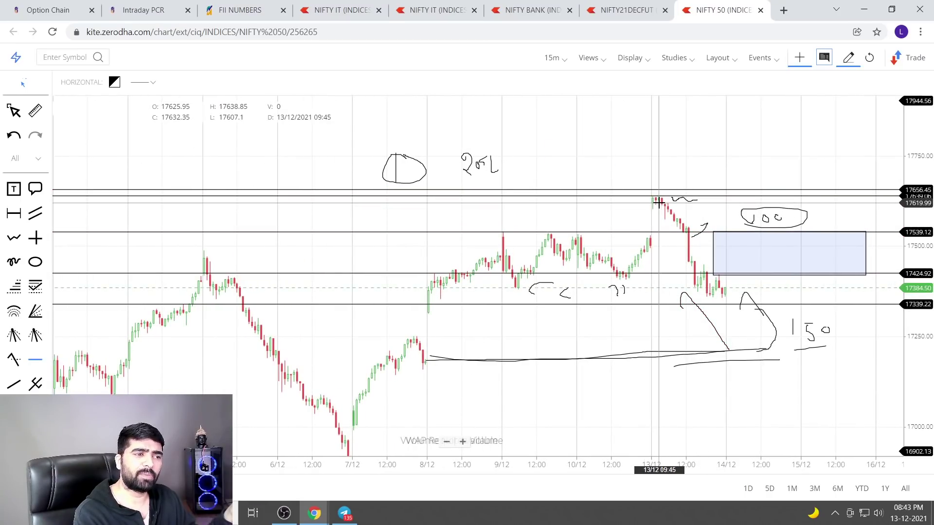
pyautogui.click(669, 189)
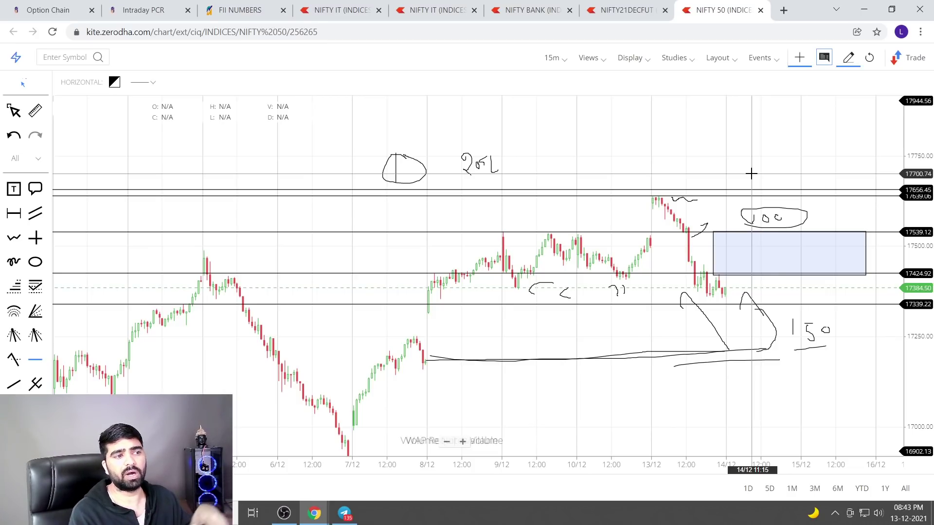
# Step: Add another horizontal line near the 17656 highs, then bring Telegram over the chart
pyautogui.scroll(-1, 750, 176)
pyautogui.scroll(-2, 694, 267)
pyautogui.scroll(3, 694, 267)
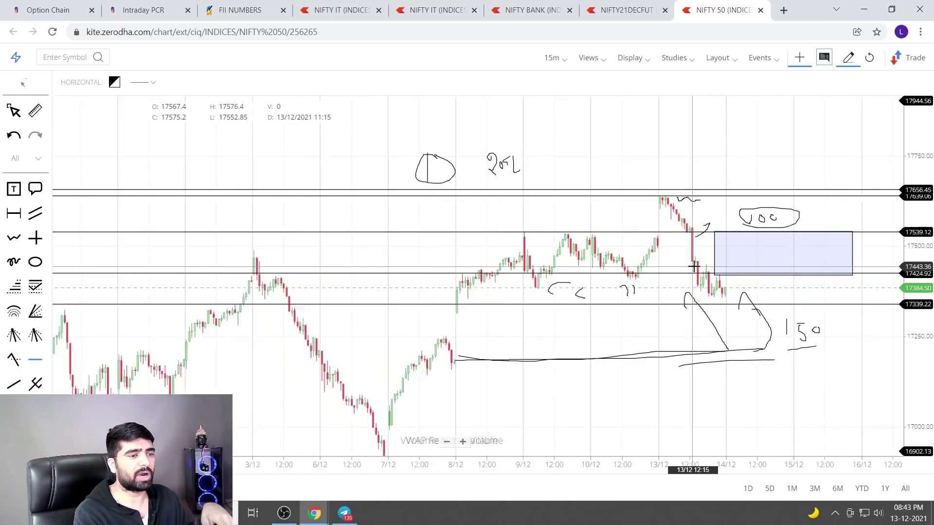
pyautogui.scroll(2, 694, 267)
pyautogui.scroll(1, 693, 267)
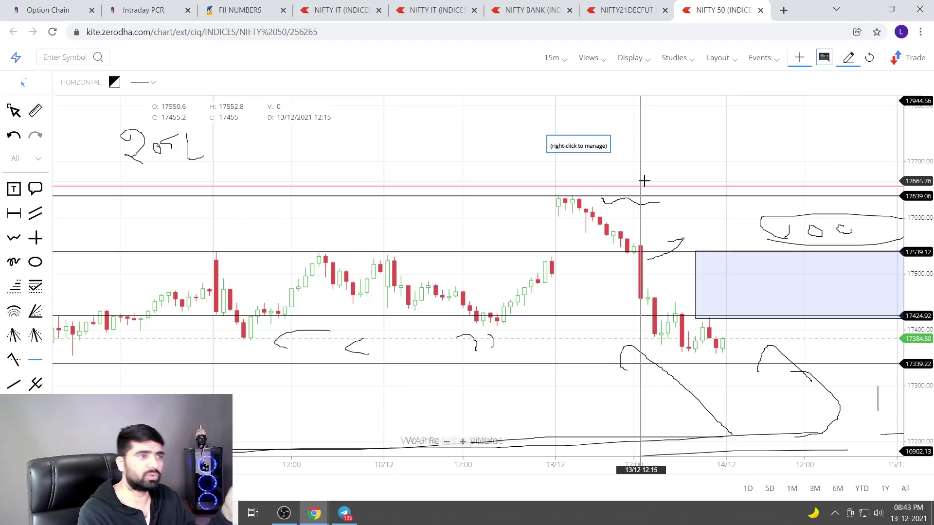
pyautogui.click(644, 185)
pyautogui.click(346, 513)
pyautogui.scroll(-1, 695, 312)
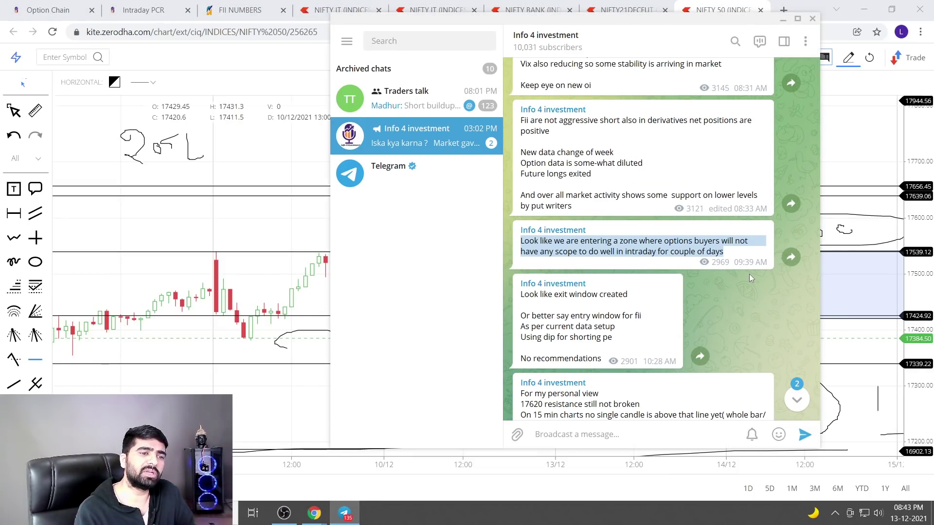
# Step: Quote the options-buyers message in a reply and highlight its text
pyautogui.doubleClick(732, 252)
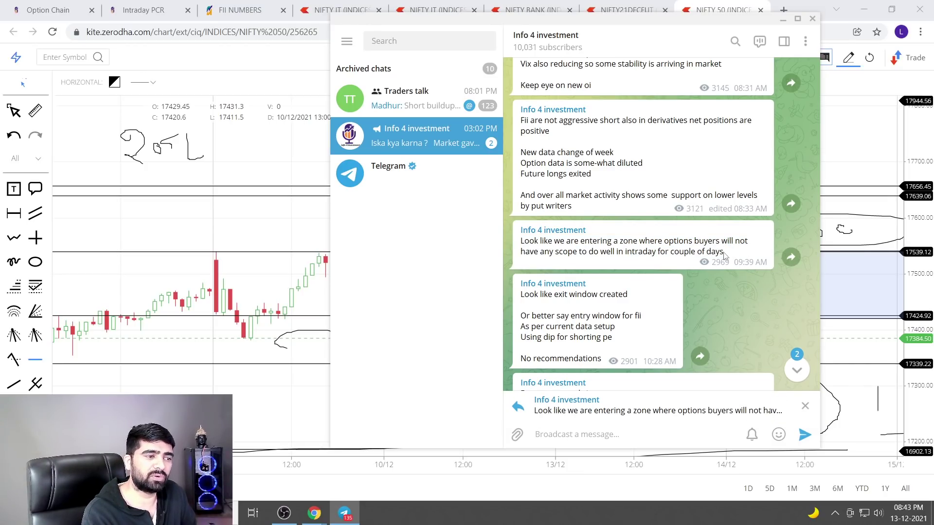
pyautogui.moveTo(725, 256); pyautogui.dragTo(517, 244)
pyautogui.scroll(-5, 652, 302)
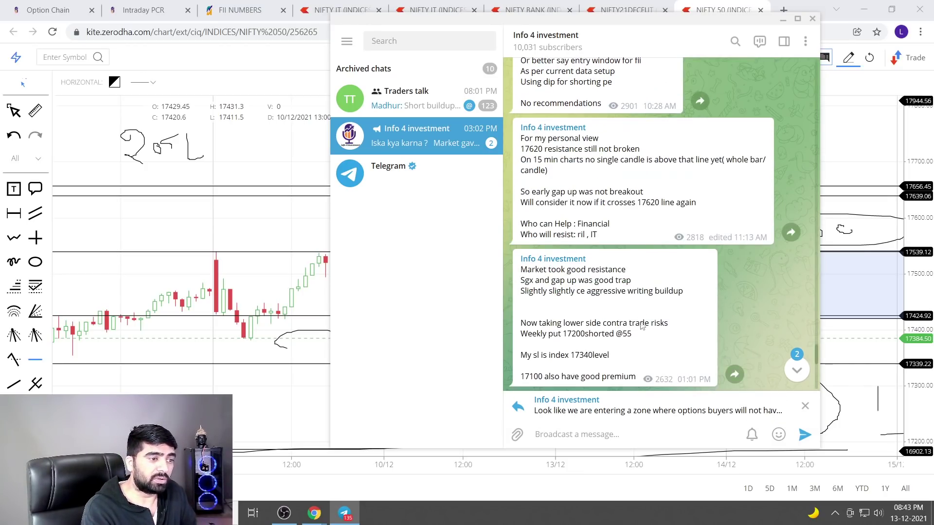
pyautogui.scroll(-5, 642, 324)
pyautogui.scroll(-5, 632, 340)
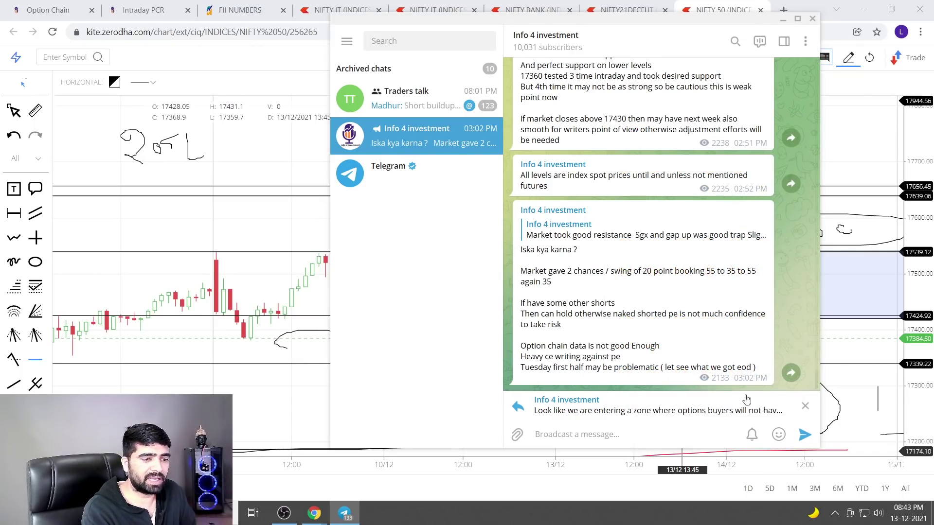
# Step: Cancel the reply and switch back to the NIFTY chart in Chrome
pyautogui.click(806, 405)
pyautogui.scroll(2, 632, 243)
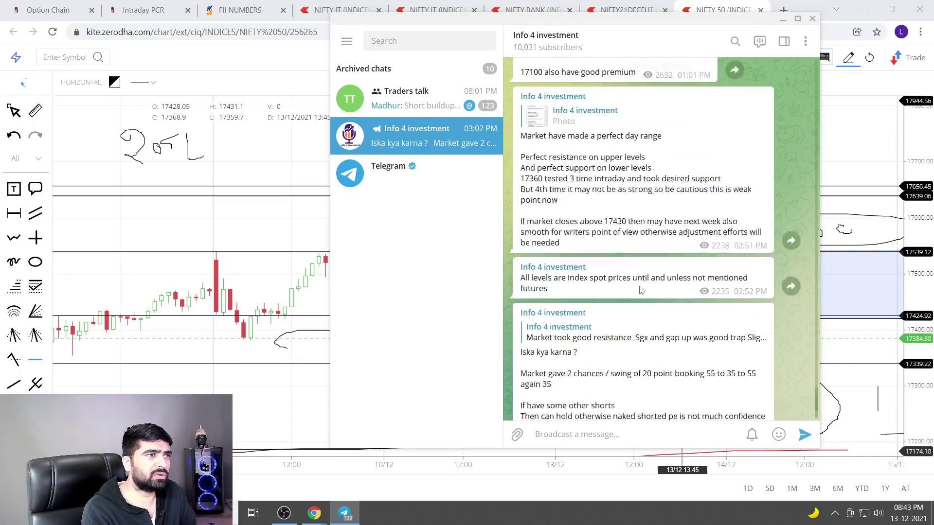
pyautogui.scroll(2, 584, 146)
pyautogui.scroll(-3, 587, 84)
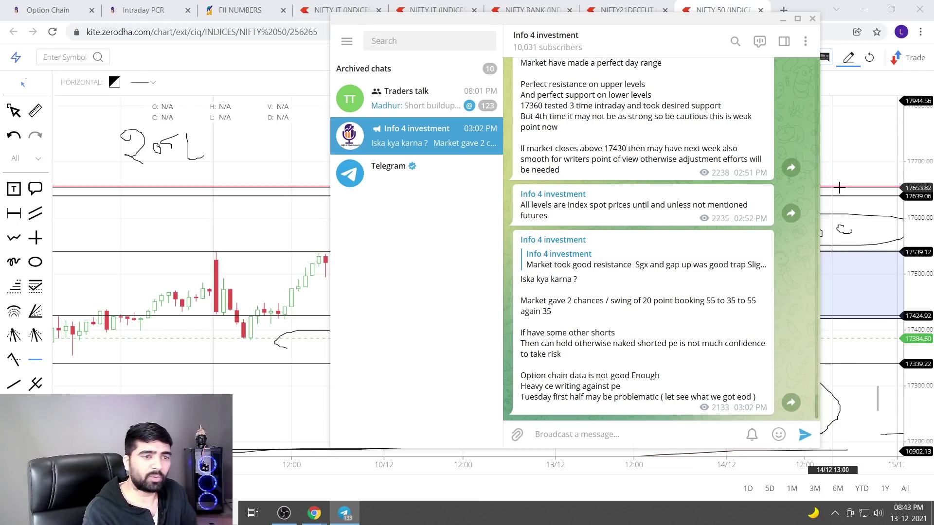
pyautogui.hotkey('alt', 'Tab')
pyautogui.scroll(-2, 630, 214)
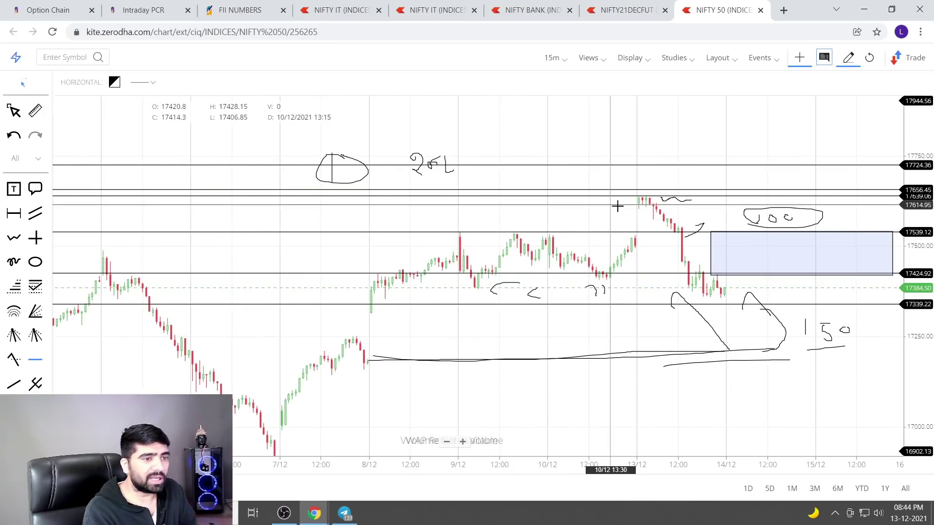
pyautogui.scroll(2, 699, 280)
pyautogui.scroll(2, 616, 309)
pyautogui.scroll(1, 616, 309)
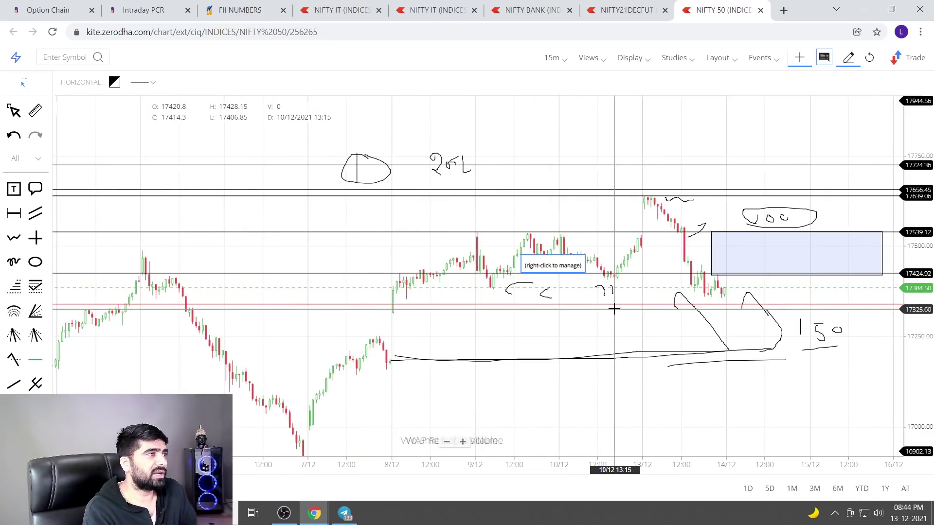